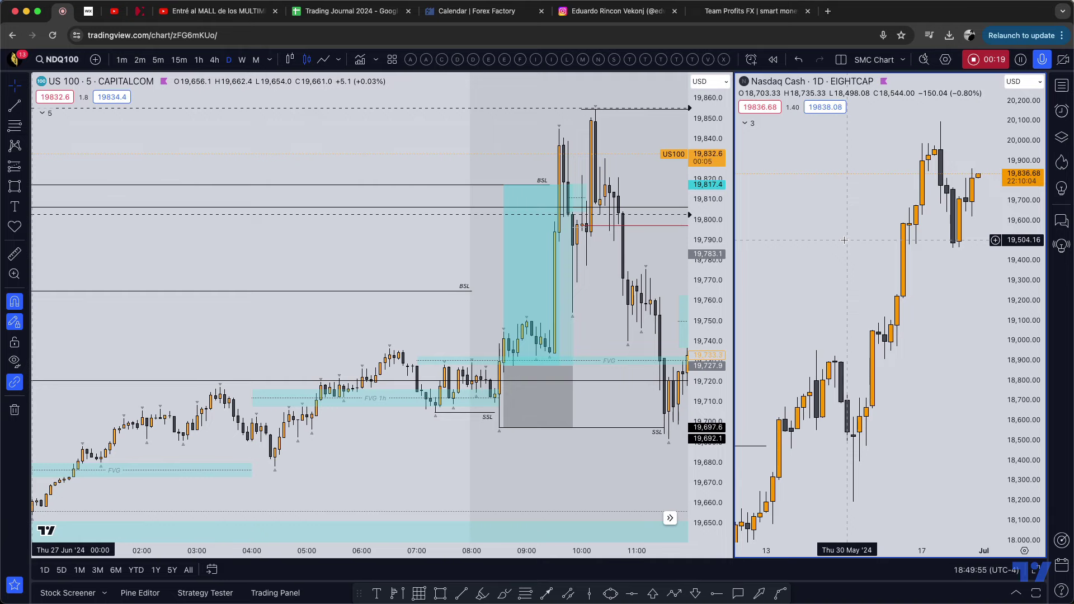
# - Switch to Telegram and examine the two US 100 chart images posted in the Masterclass VIP chat, then return to the TradingView charts
pyautogui.moveTo(465, 137); pyautogui.dragTo(429, 120)
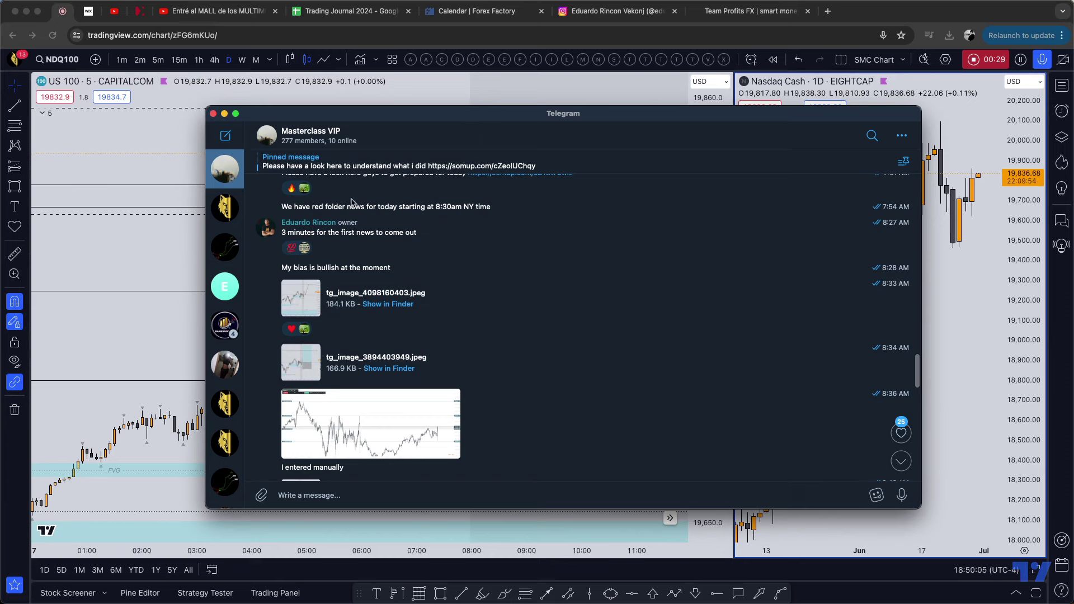
pyautogui.click(316, 304)
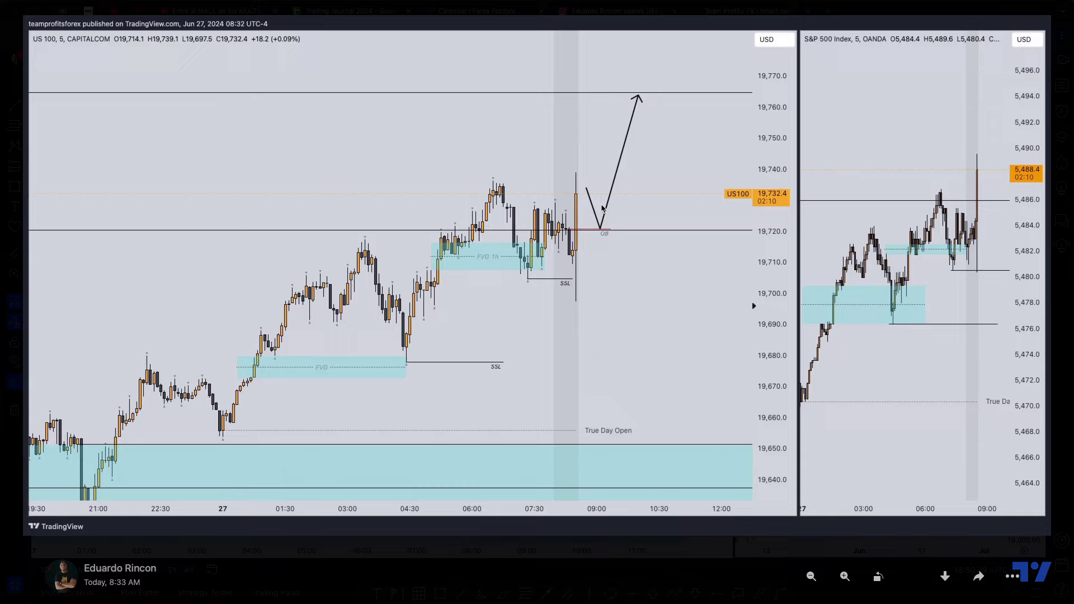
pyautogui.click(649, 92)
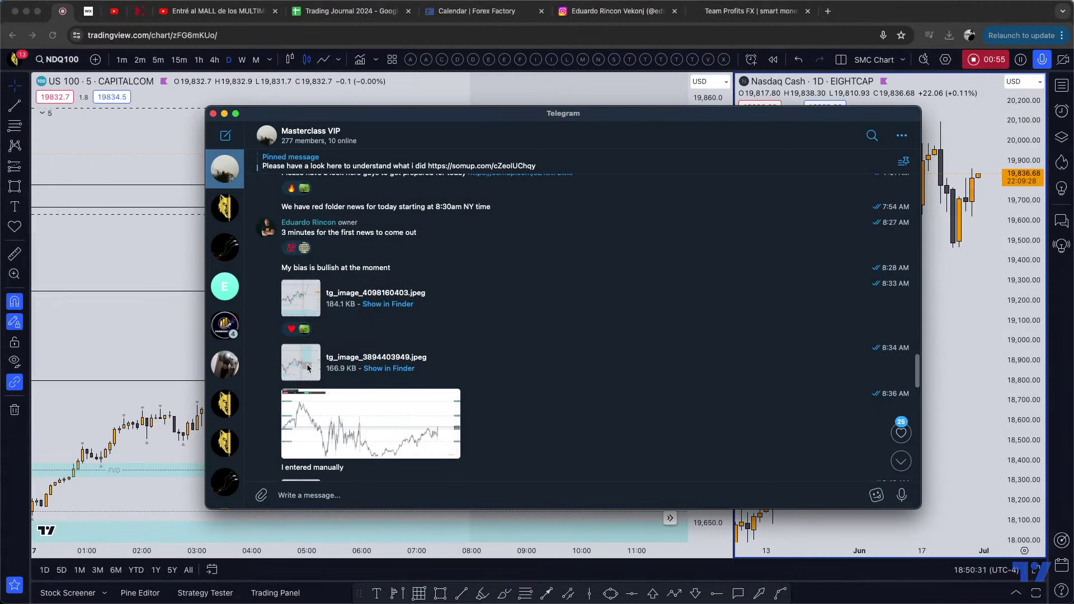
pyautogui.click(307, 368)
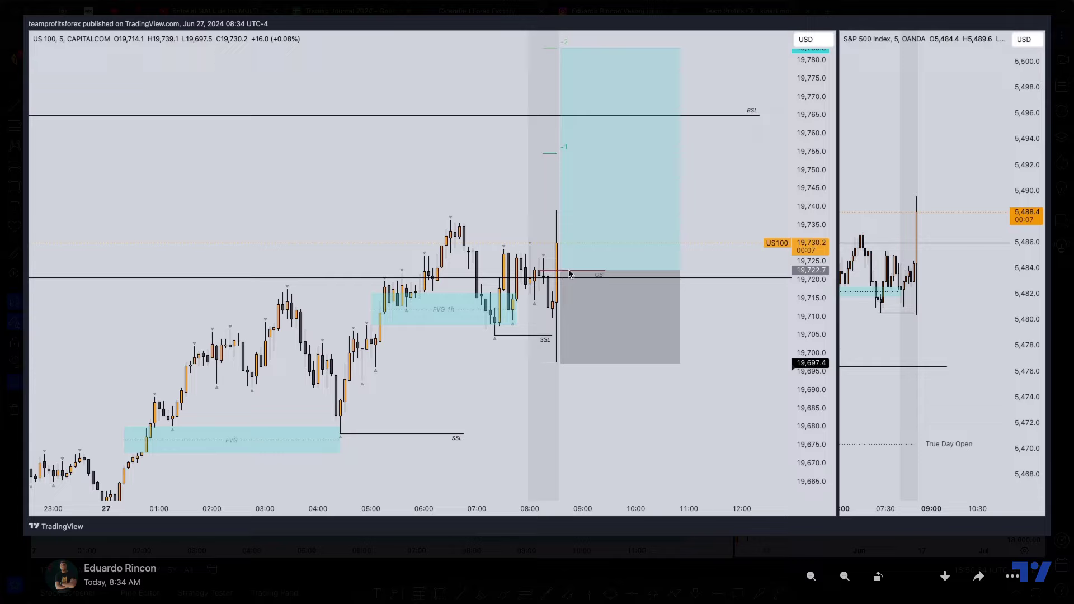
pyautogui.click(569, 274)
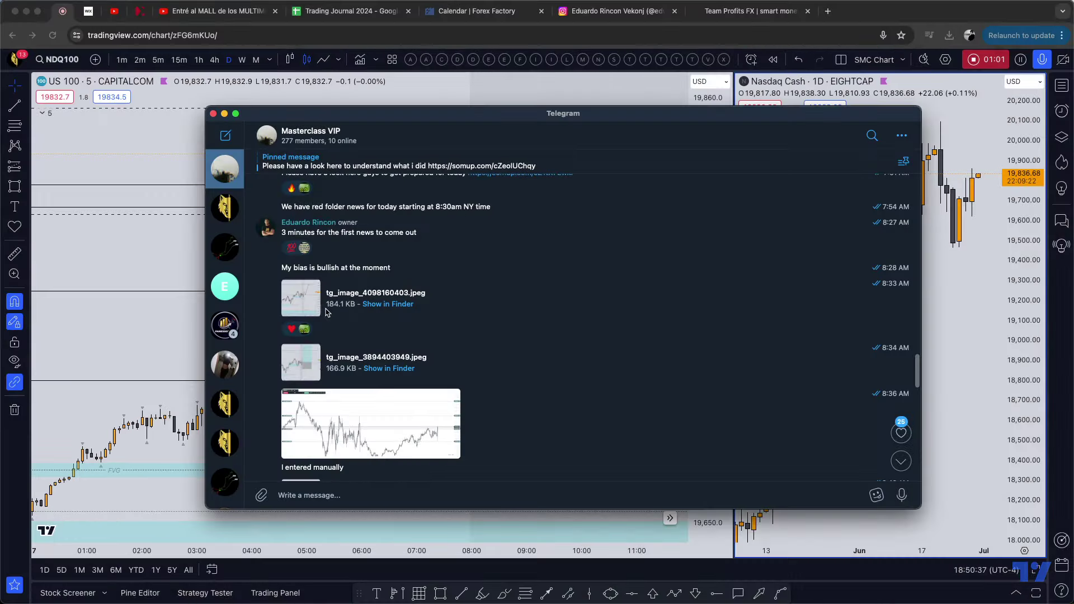
pyautogui.doubleClick(468, 116)
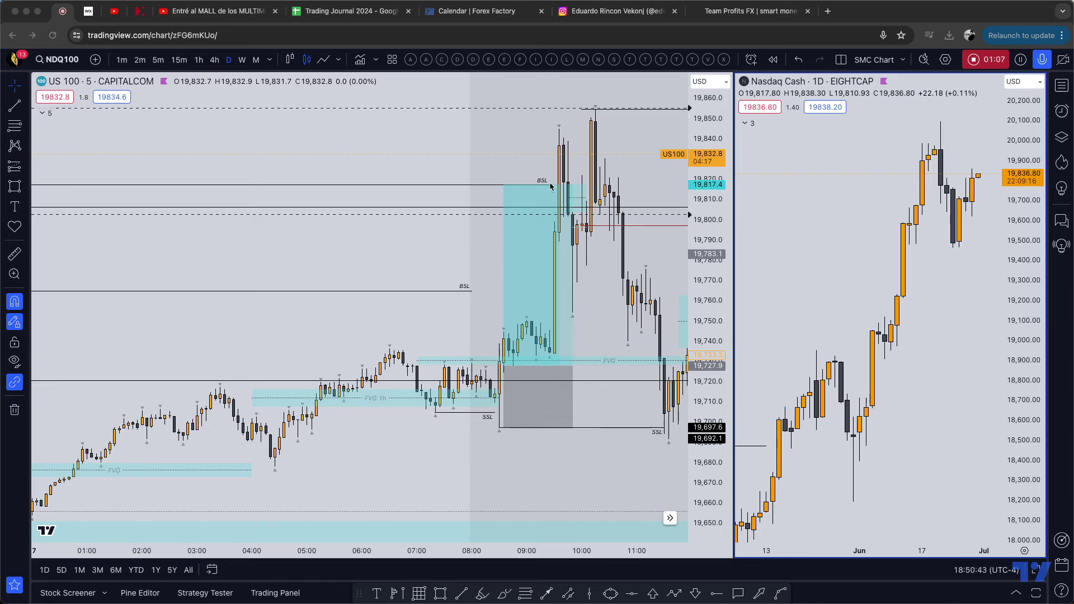
# - Widen the Nasdaq Cash daily chart pane to fill most of the layout, with the latest candles in view
pyautogui.click(605, 303)
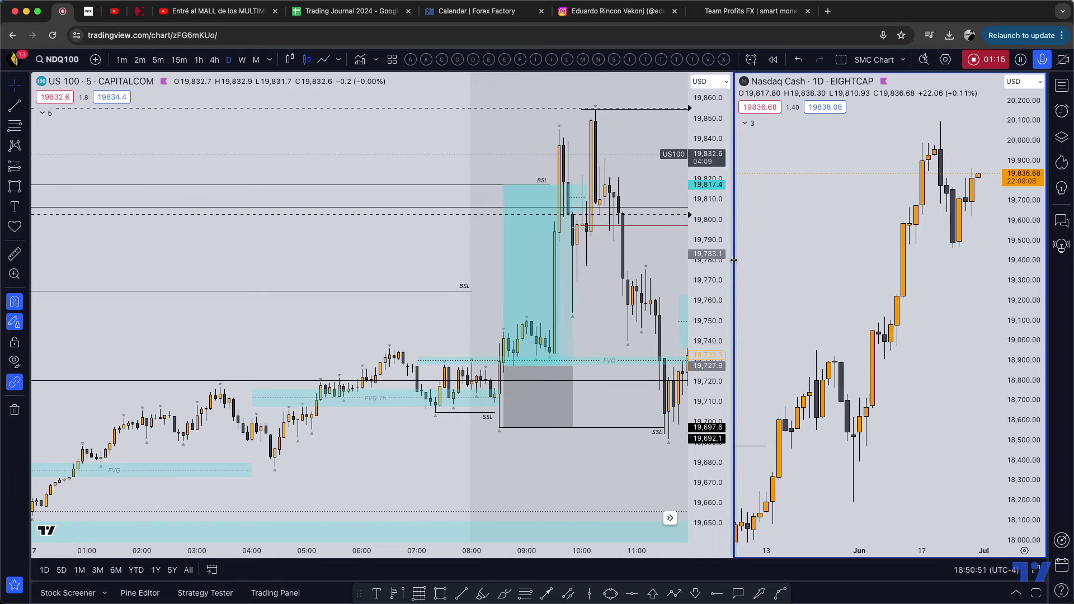
pyautogui.moveTo(734, 260); pyautogui.dragTo(34, 267)
pyautogui.moveTo(685, 250); pyautogui.dragTo(591, 251)
pyautogui.scroll(5, 839, 319)
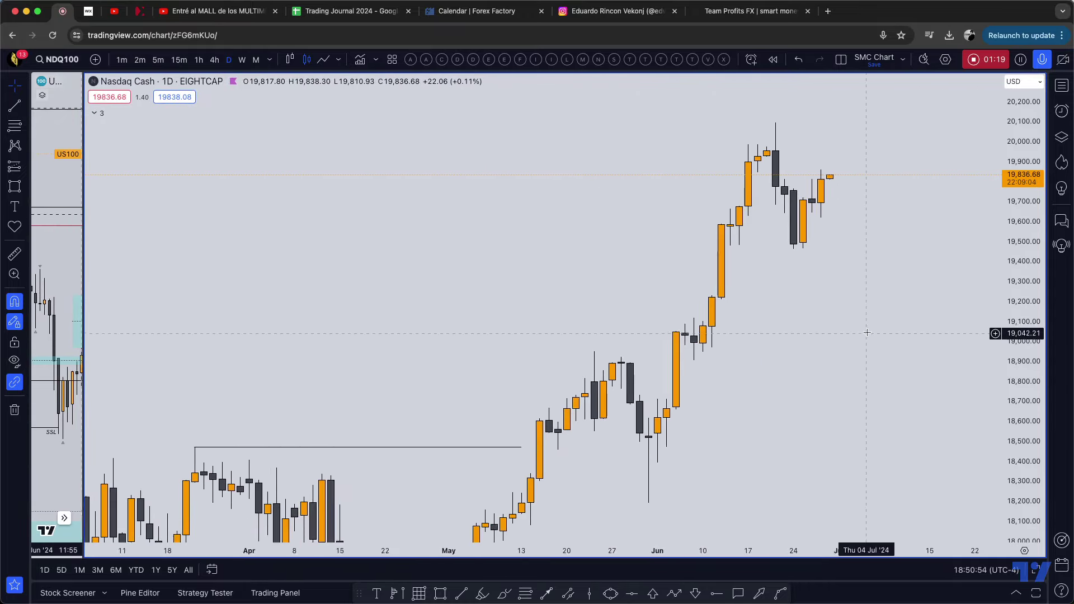
pyautogui.hscroll(3, 783, 302)
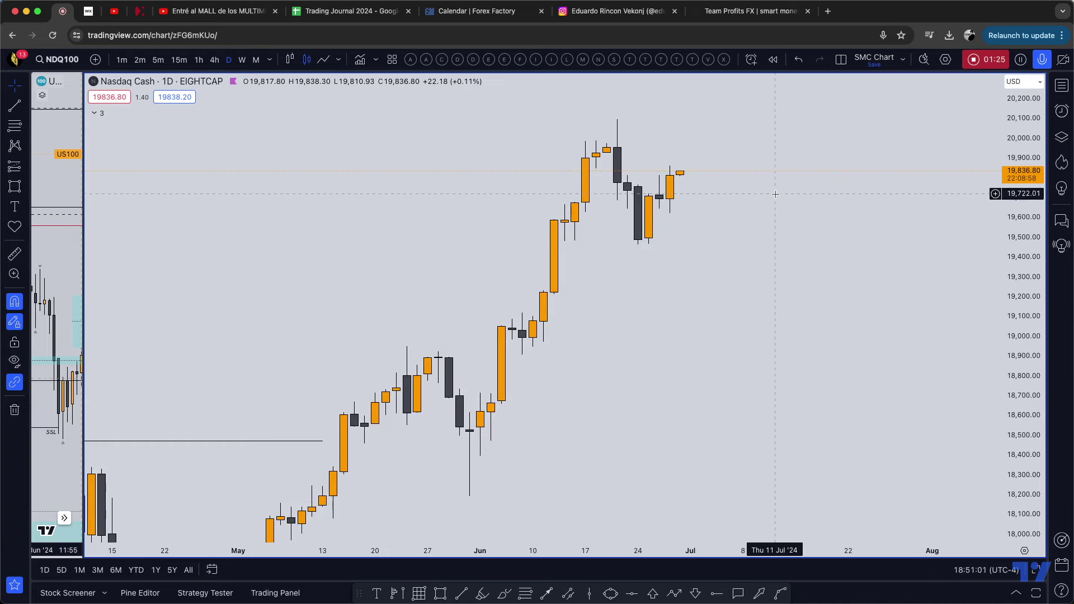
pyautogui.scroll(-1, 774, 191)
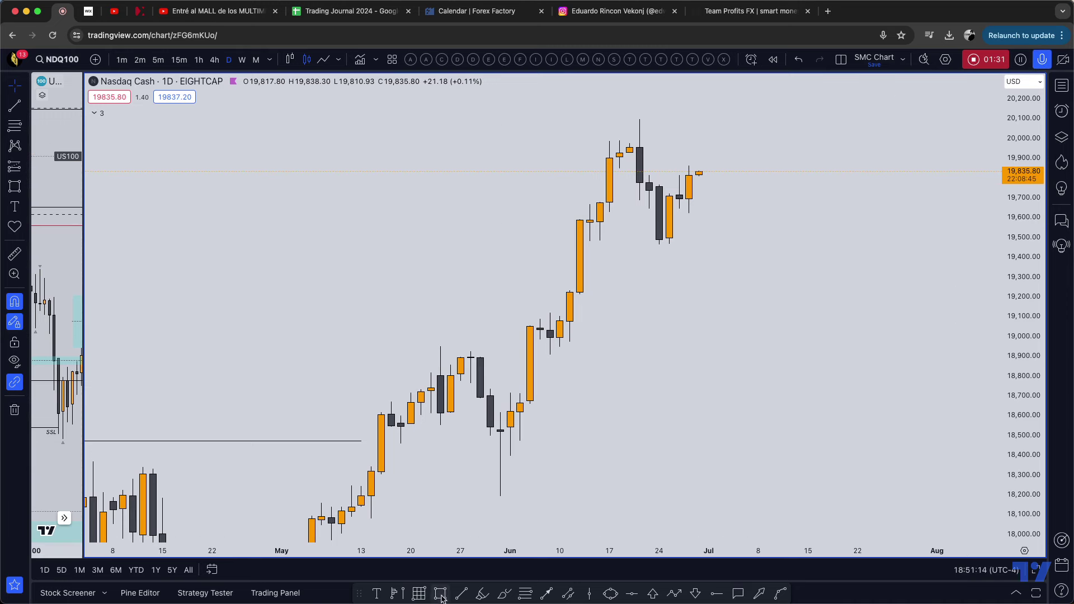
# - Mark the mid-June daily gap with a rectangle from 19,233.97 to 19,483.12 and extend it to the latest candle
pyautogui.hotkey('alt', 'shift', 'r')
pyautogui.click(569, 290)
pyautogui.click(589, 241)
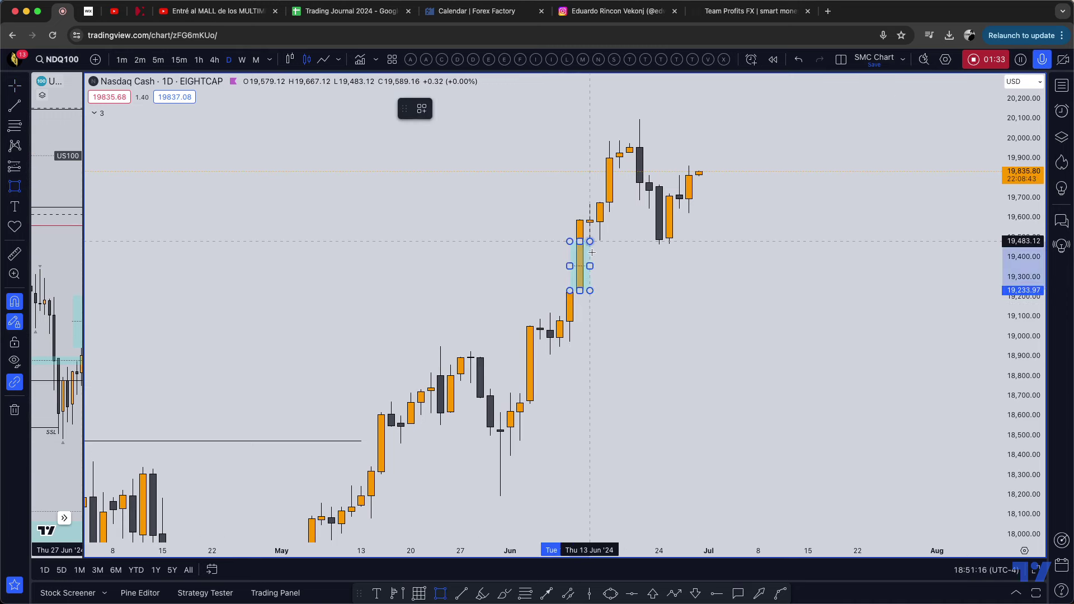
pyautogui.moveTo(591, 266); pyautogui.dragTo(699, 265)
pyautogui.click(684, 224)
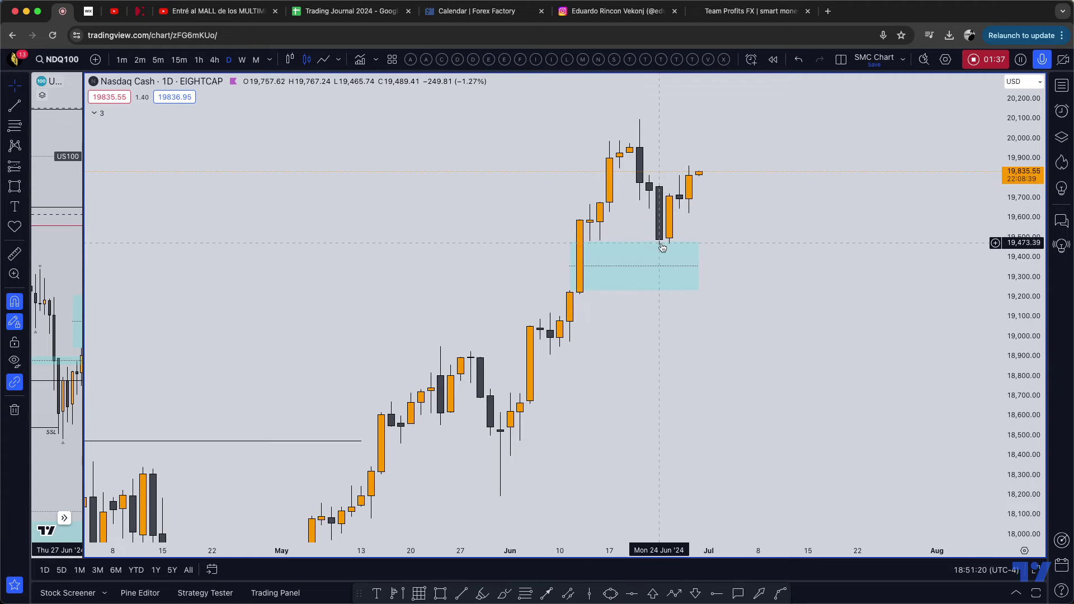
# - Draw a horizontal trend line along the mid-June daily lows at the rectangle's upper edge, ending at the 24 June candle
pyautogui.moveTo(1032, 318); pyautogui.dragTo(1001, 23)
pyautogui.moveTo(813, 127); pyautogui.dragTo(807, 241)
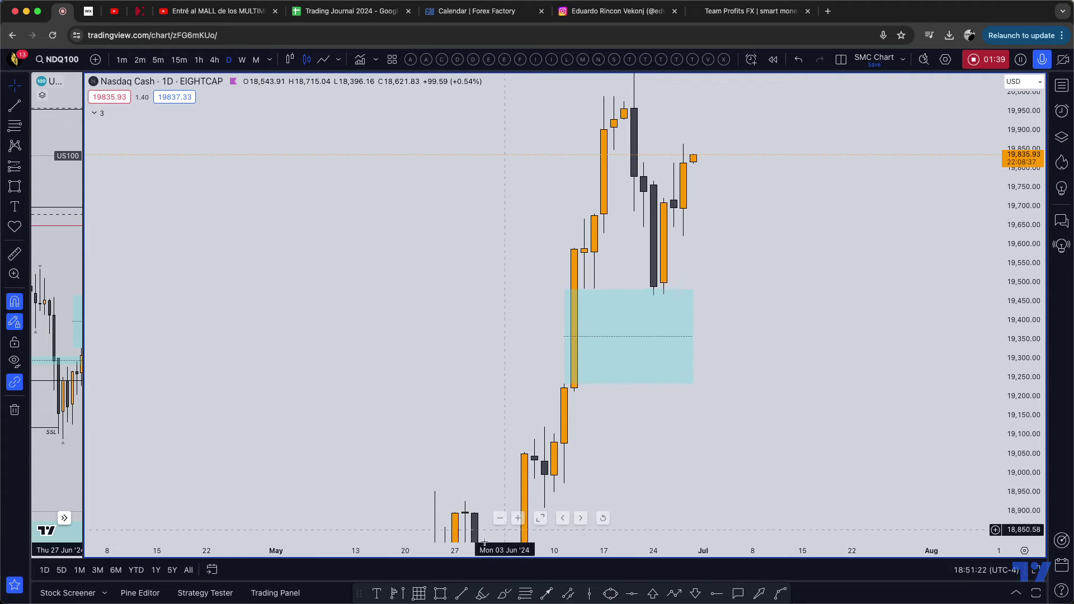
pyautogui.click(462, 592)
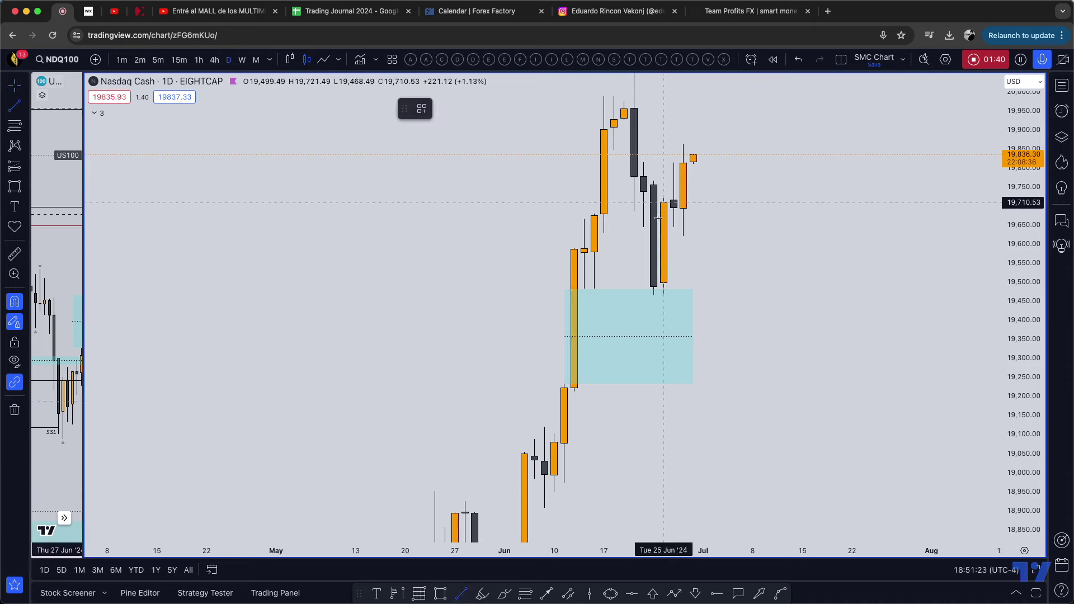
pyautogui.click(584, 289)
pyautogui.click(654, 289)
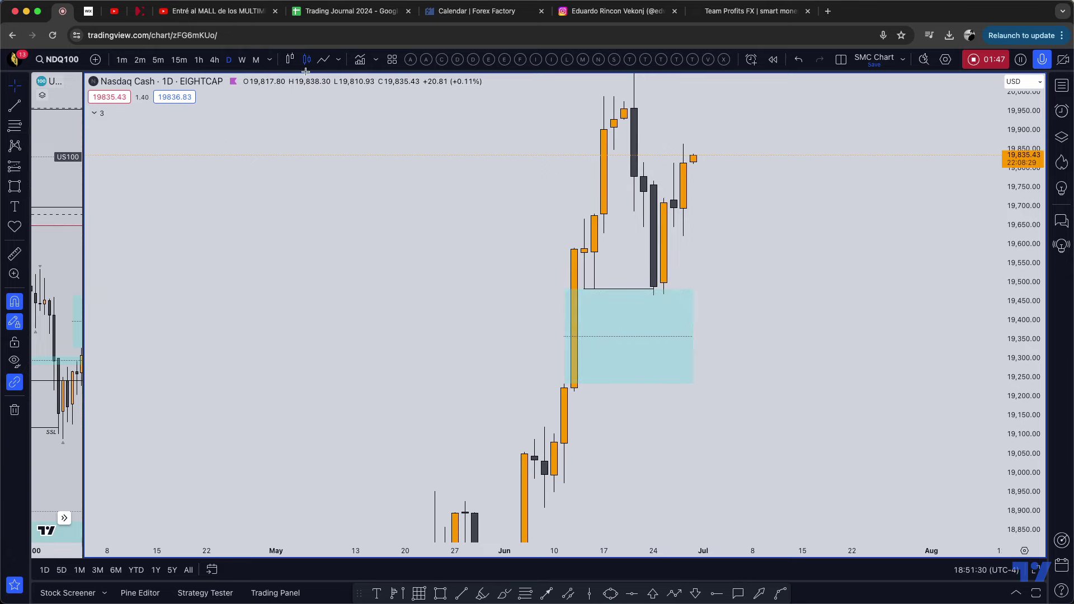
# - On the 4h timeframe, draw a horizontal trend line at 19,730.62 from 24 to 28 June and apply the CSD template
pyautogui.click(215, 60)
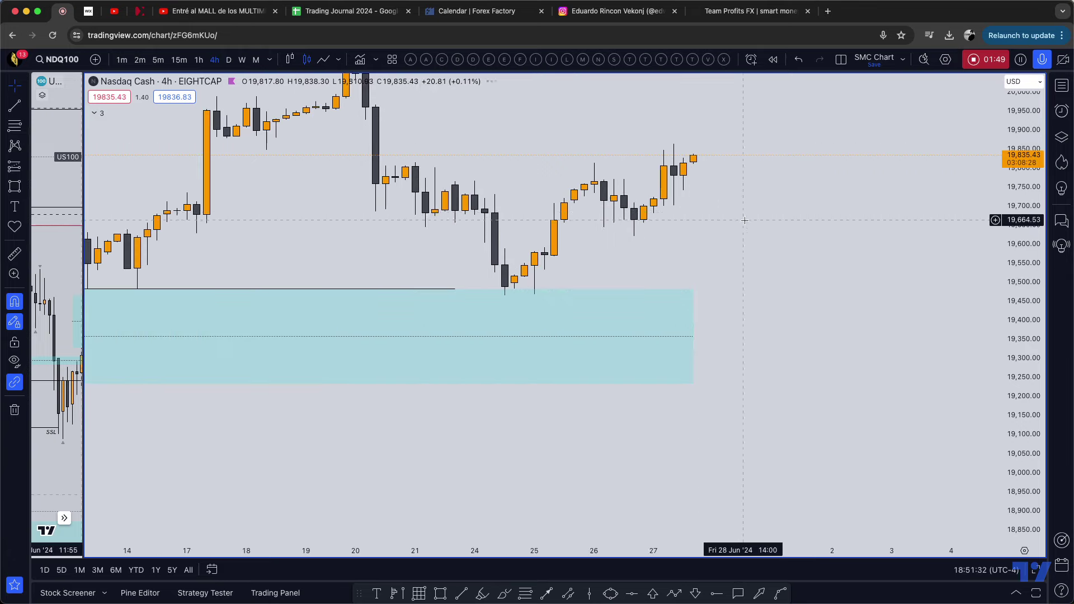
pyautogui.scroll(5, 873, 293)
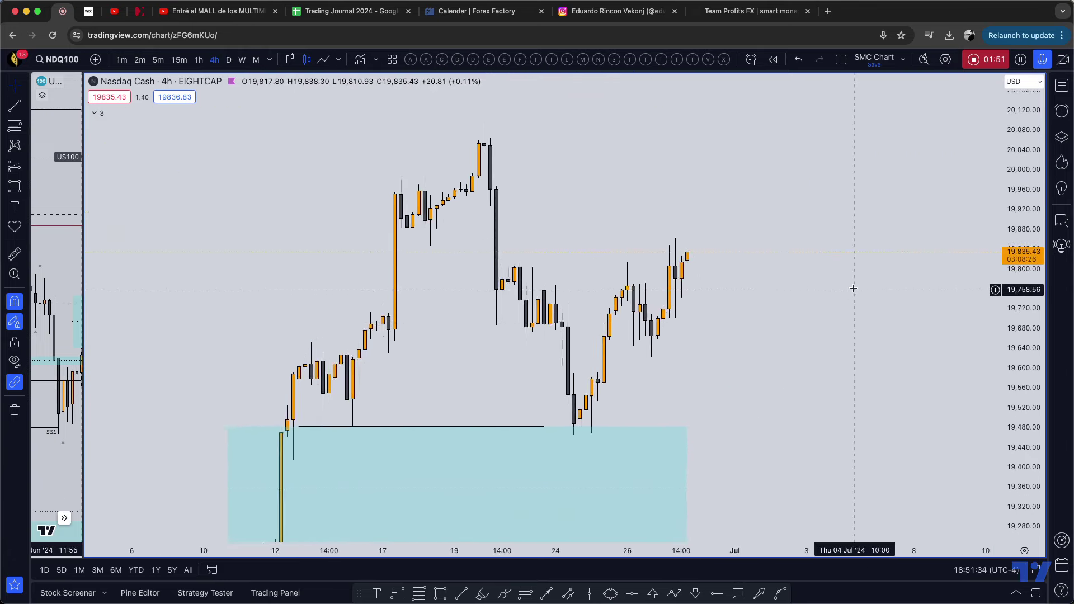
pyautogui.click(462, 596)
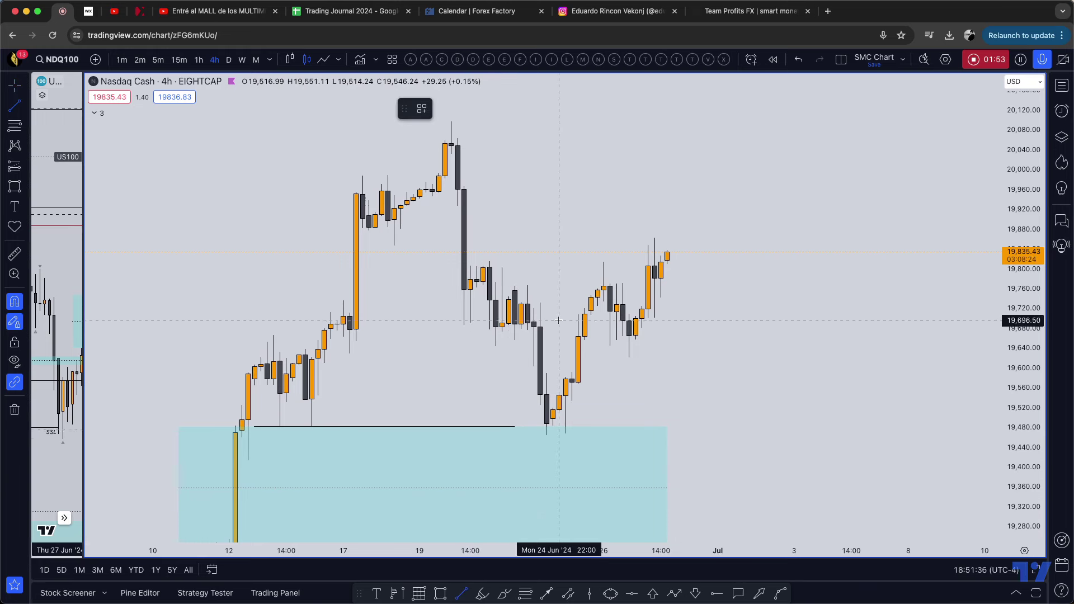
pyautogui.click(527, 304)
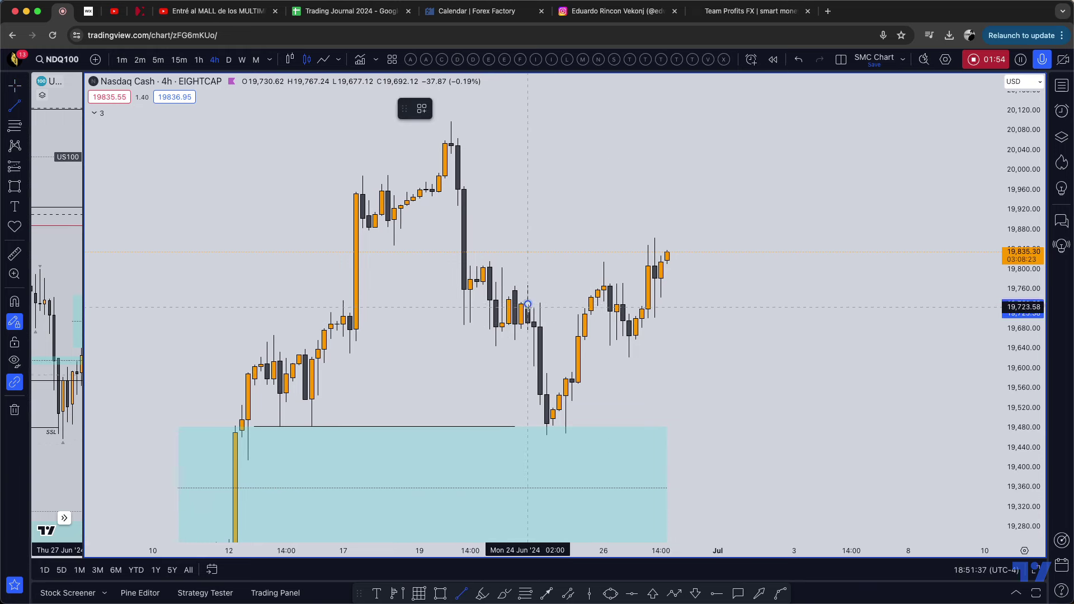
pyautogui.click(693, 304)
pyautogui.click(422, 109)
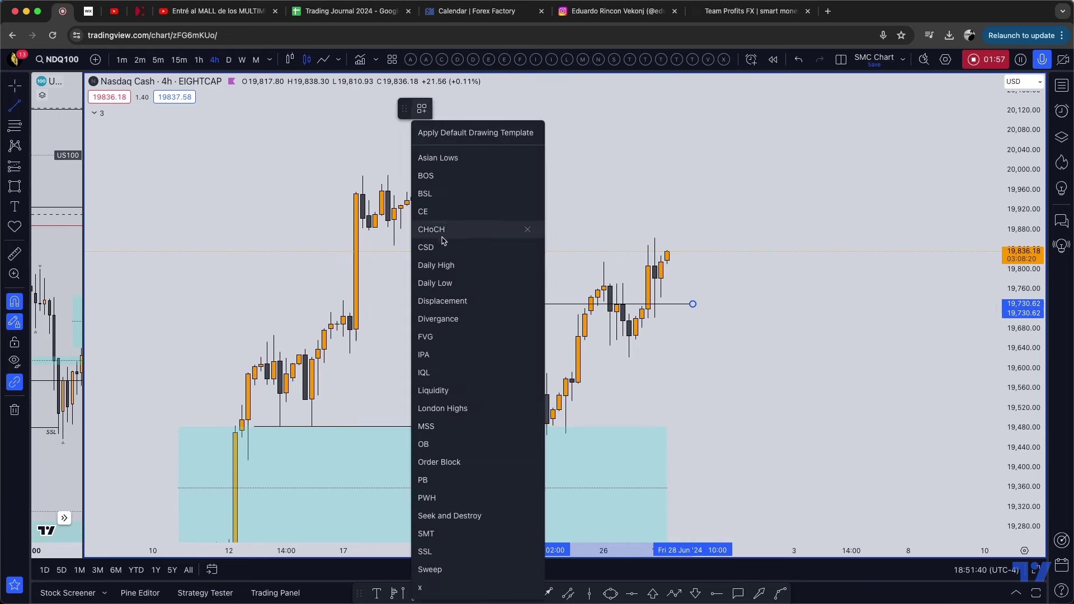
pyautogui.click(425, 247)
# - Draw a rectangle around the 17 to 20 June consolidation, spanning 19,847.96 to 20,097.93
pyautogui.moveTo(591, 173); pyautogui.dragTo(548, 171)
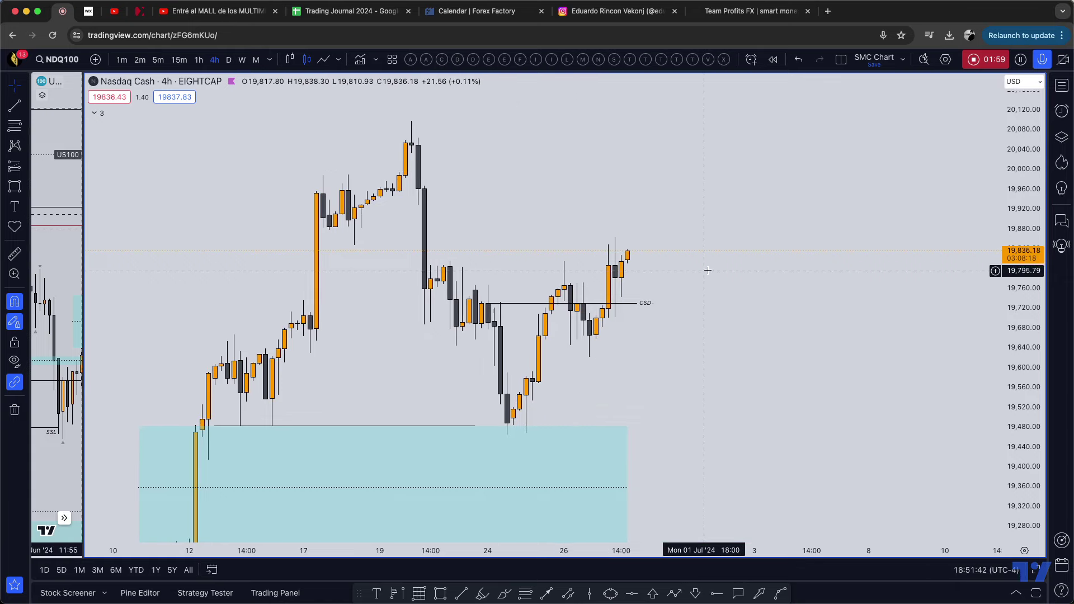
pyautogui.moveTo(709, 268); pyautogui.dragTo(779, 228)
pyautogui.scroll(2, 779, 229)
pyautogui.click(440, 593)
pyautogui.moveTo(301, 206)
pyautogui.mouseDown()
pyautogui.moveTo(319, 159)
pyautogui.moveTo(370, 101)
pyautogui.moveTo(370, 82)
pyautogui.mouseUp()
pyautogui.moveTo(370, 144); pyautogui.dragTo(385, 145)
pyautogui.moveTo(300, 144); pyautogui.dragTo(255, 145)
pyautogui.moveTo(491, 144); pyautogui.dragTo(524, 159)
pyautogui.click(419, 159)
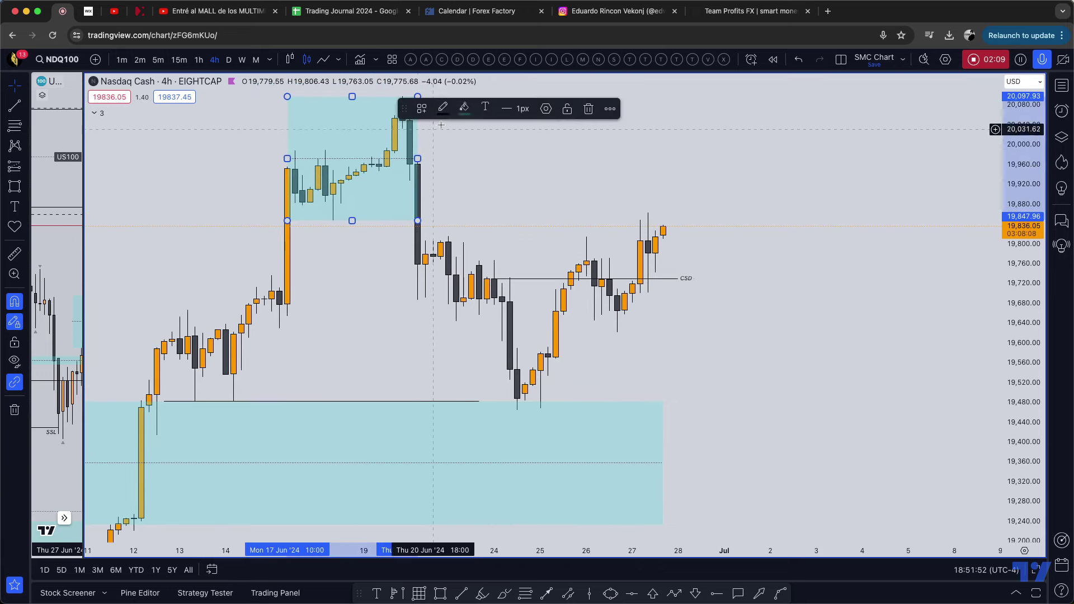
# - Change the upper consolidation rectangle's background to grey and turn off its middle line
pyautogui.click(464, 108)
pyautogui.click(504, 134)
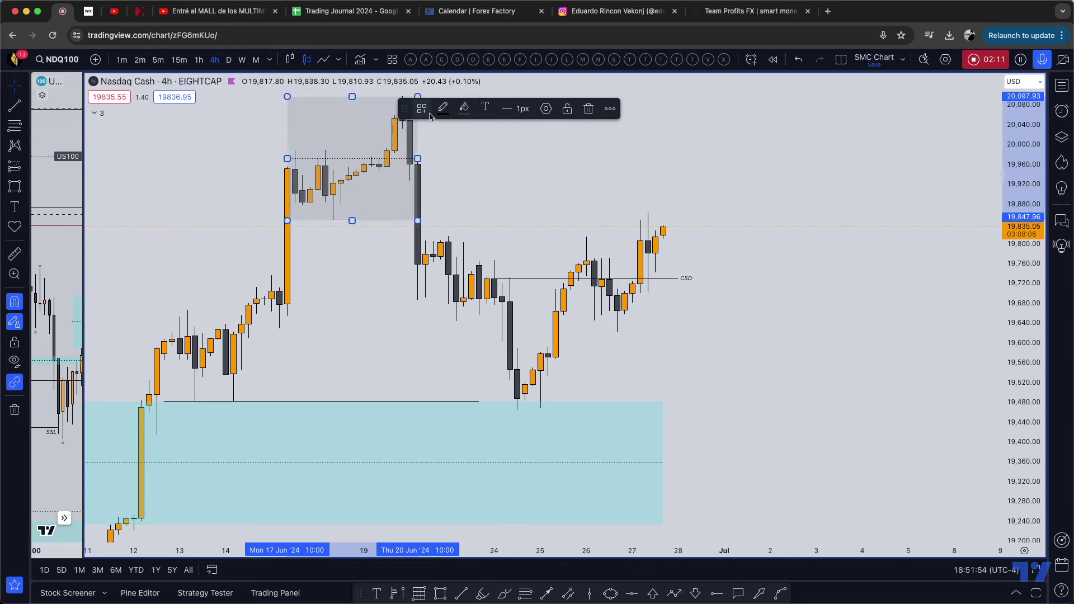
pyautogui.doubleClick(420, 158)
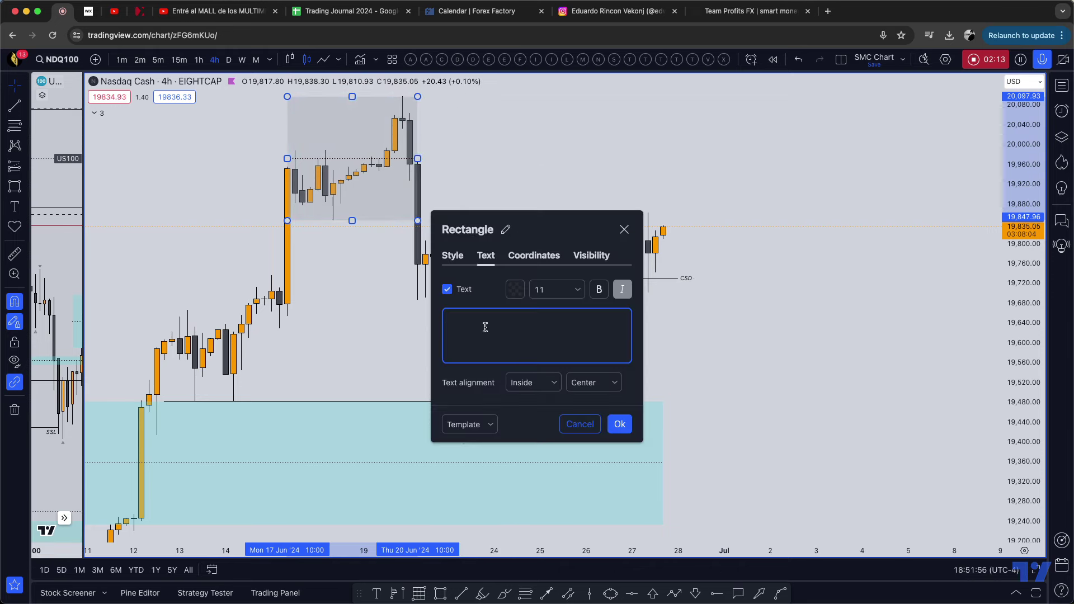
pyautogui.click(454, 254)
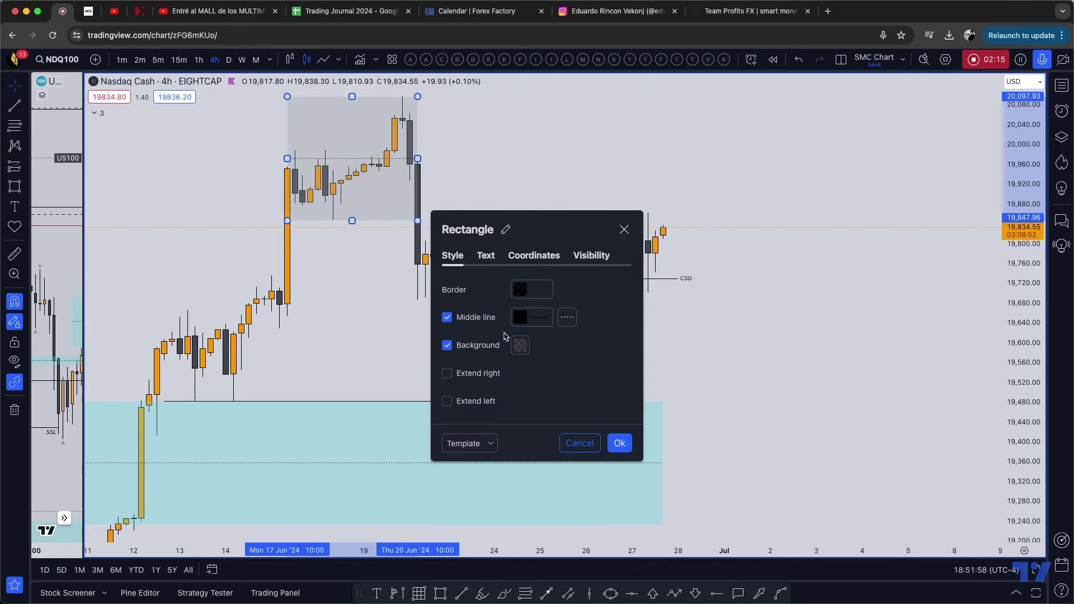
pyautogui.click(447, 318)
pyautogui.click(619, 443)
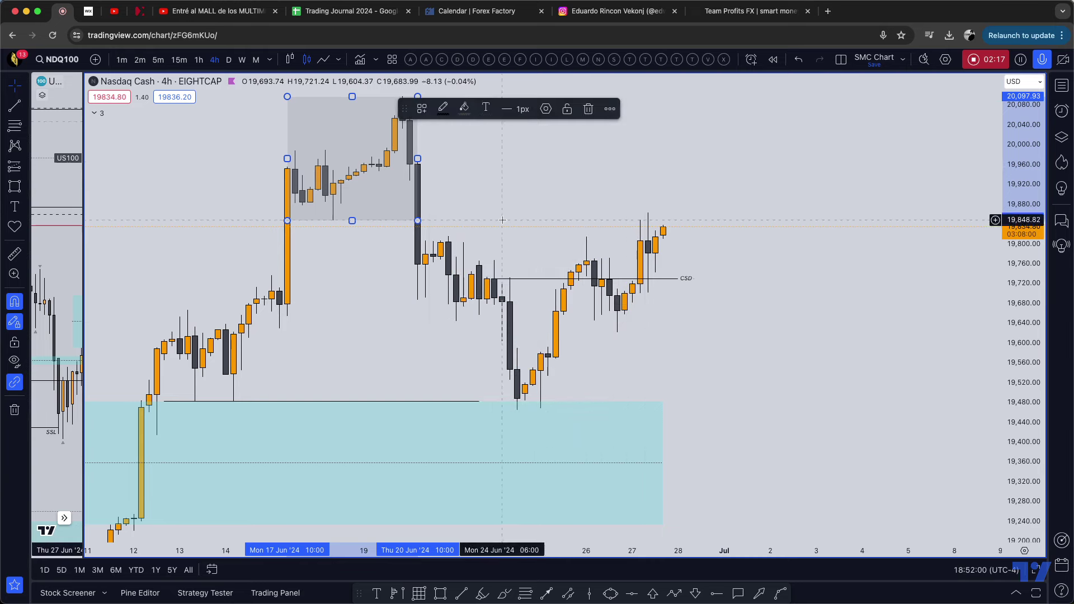
# - Draw a second grey rectangle around the 20 to 24 June consolidation, spanning 19,645.05 to 19,815.80
pyautogui.click(15, 186)
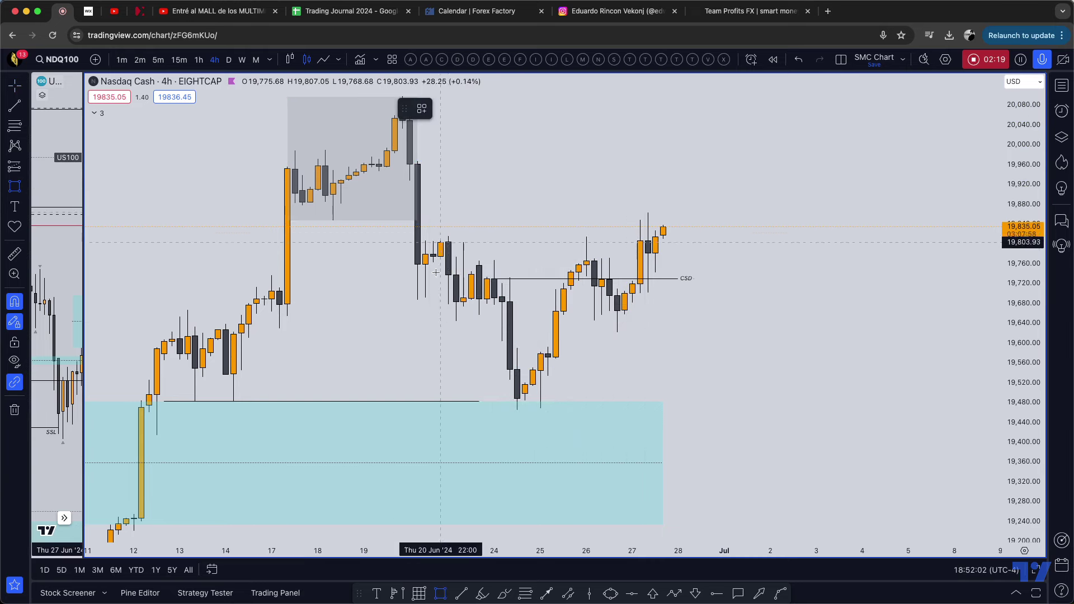
pyautogui.click(455, 321)
pyautogui.click(448, 233)
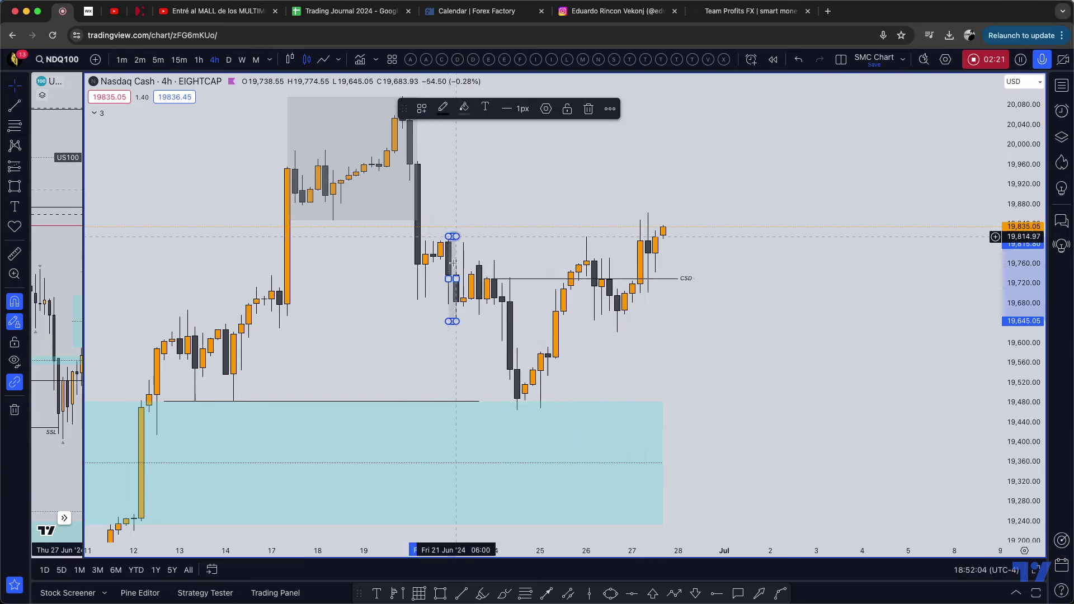
pyautogui.moveTo(448, 278); pyautogui.dragTo(510, 279)
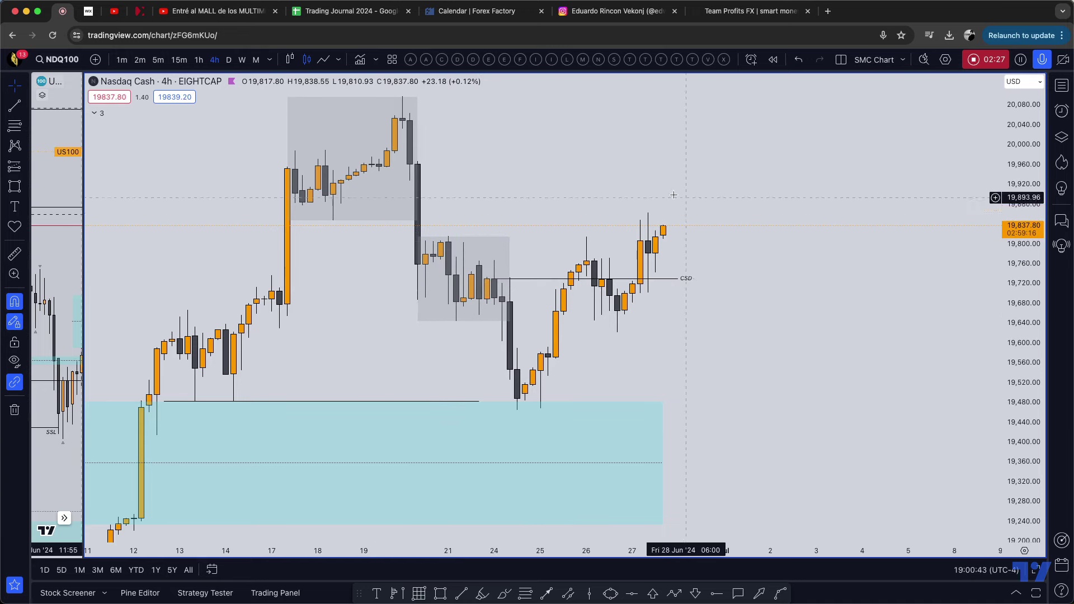
pyautogui.rightClick(632, 176)
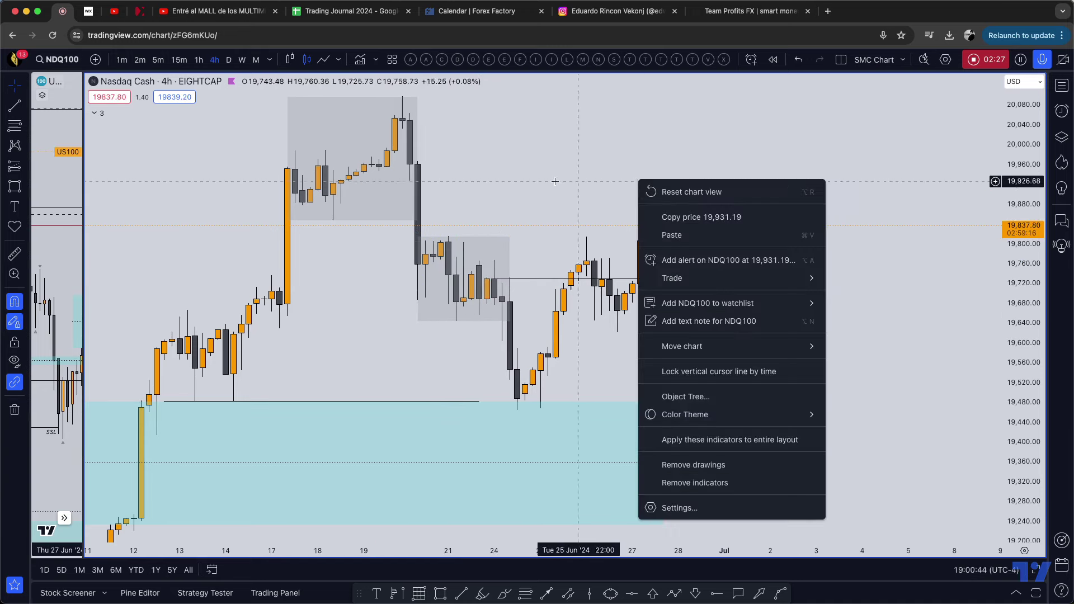
pyautogui.click(527, 176)
# - Draw a horizontal trend line at 19,815.80 from the 21 June high to 27 June 02:00
pyautogui.moveTo(621, 177); pyautogui.dragTo(639, 183)
pyautogui.moveTo(1036, 292); pyautogui.dragTo(1034, 241)
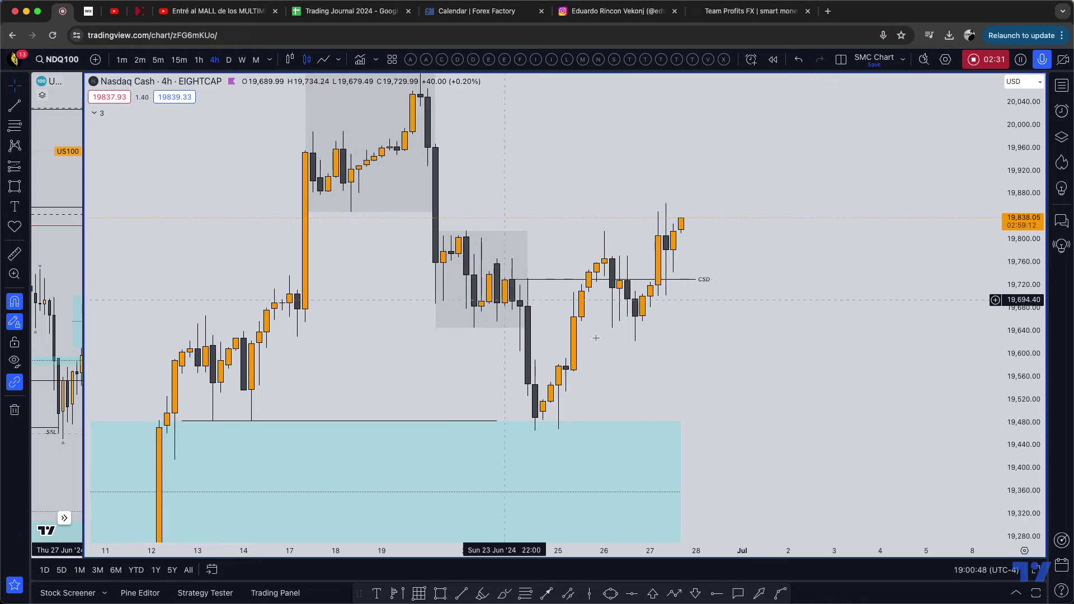
pyautogui.click(460, 595)
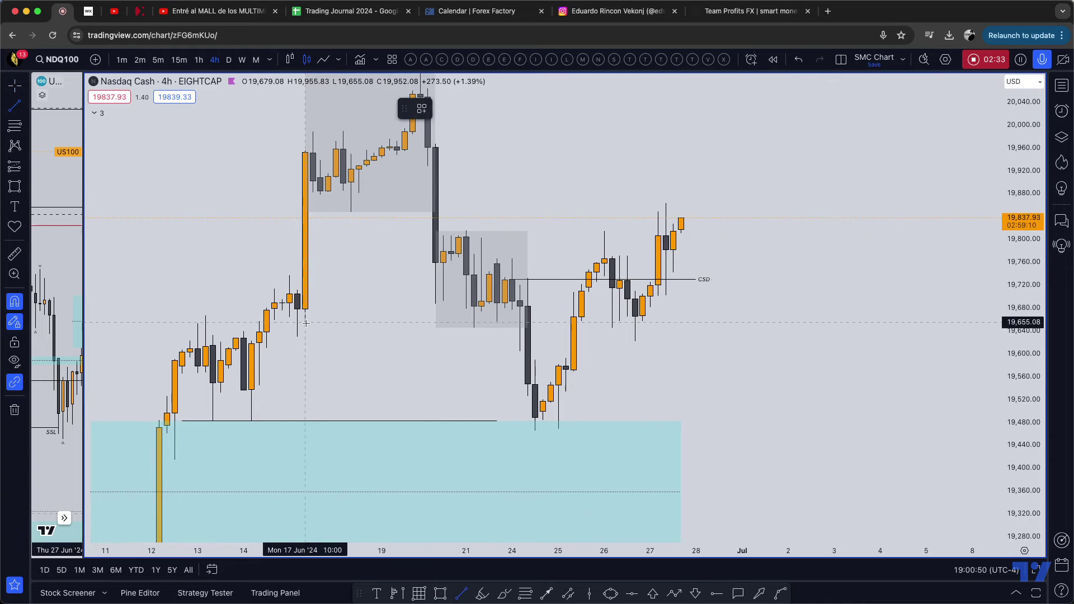
pyautogui.click(466, 230)
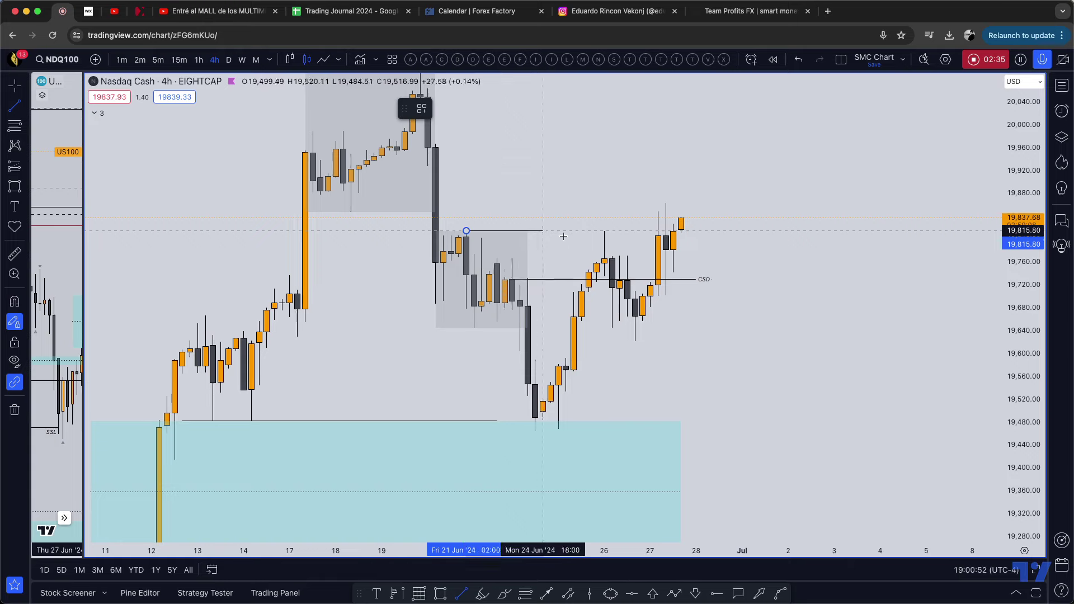
pyautogui.click(650, 231)
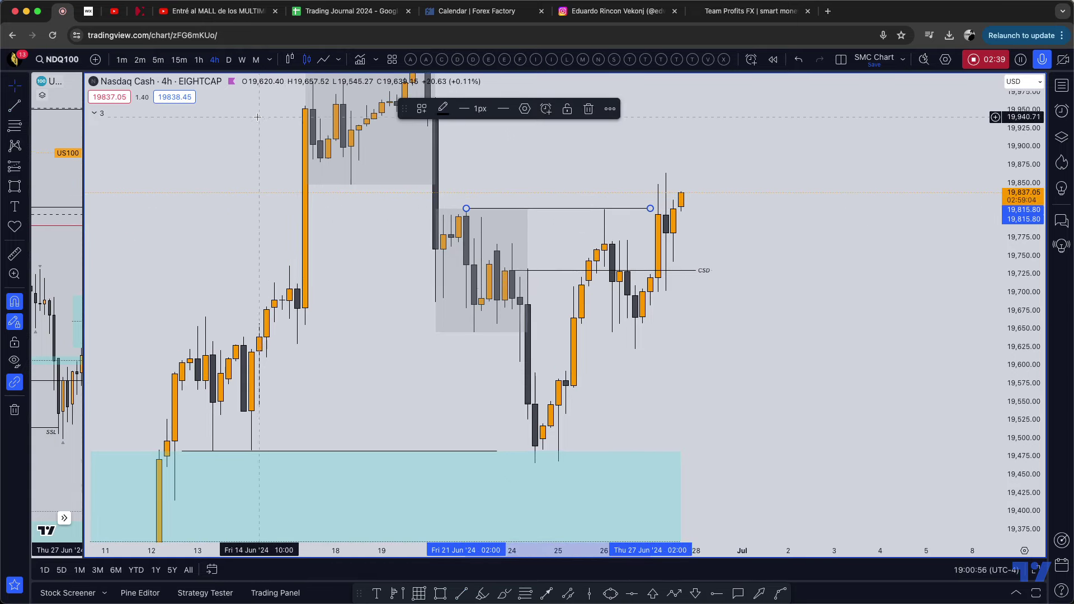
pyautogui.hscroll(3, 615, 314)
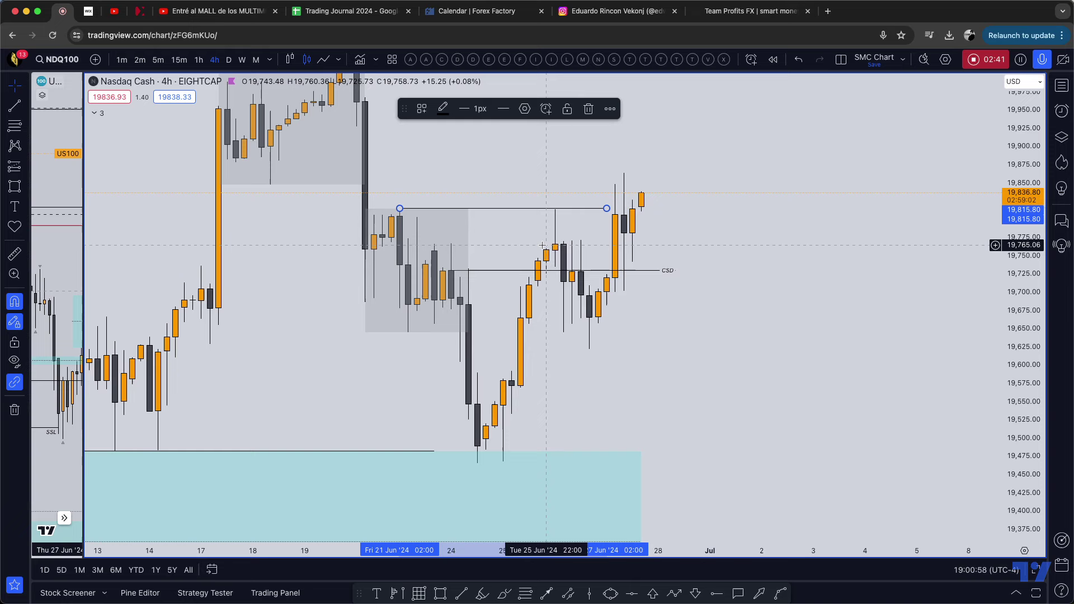
# - Extend the 19,483.12 trend line to 24 June 10:00 and apply the SSL template to it
pyautogui.click(434, 424)
pyautogui.moveTo(482, 441); pyautogui.dragTo(546, 437)
pyautogui.scroll(-1, 475, 433)
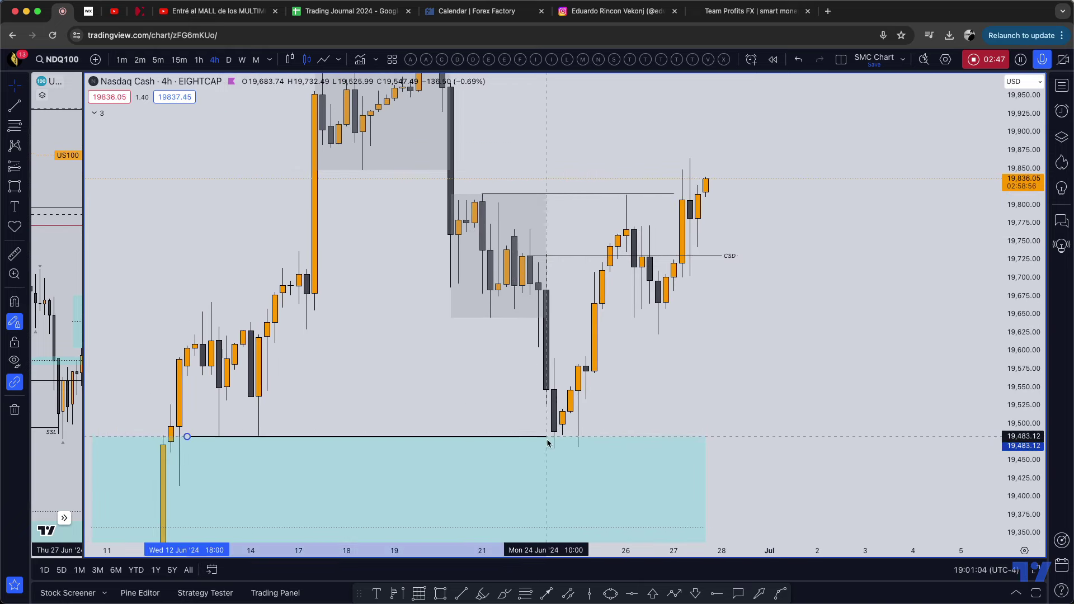
pyautogui.click(422, 108)
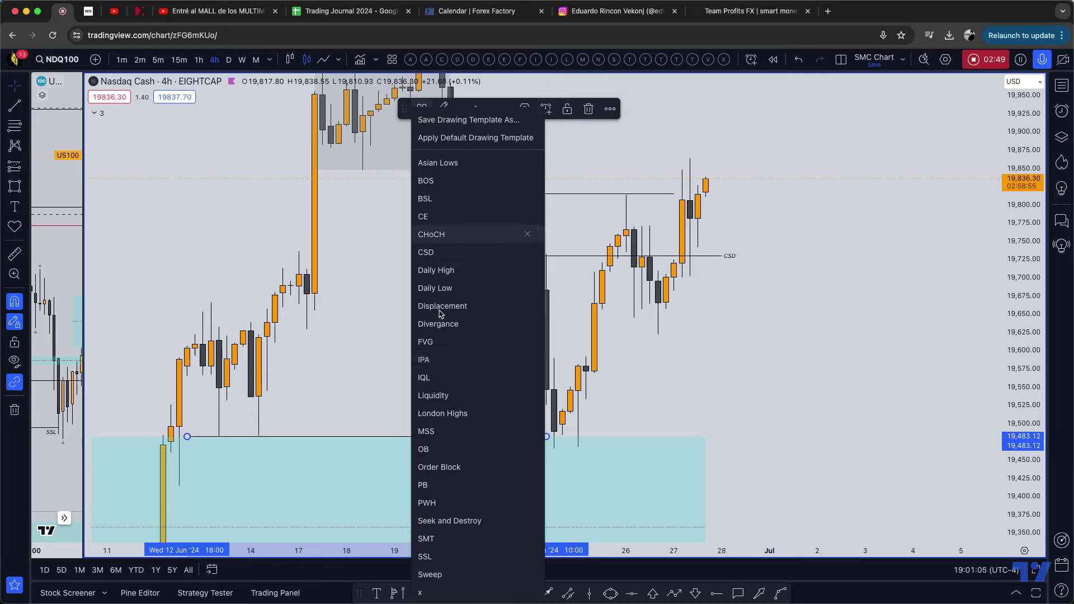
pyautogui.click(447, 556)
pyautogui.rightClick(836, 385)
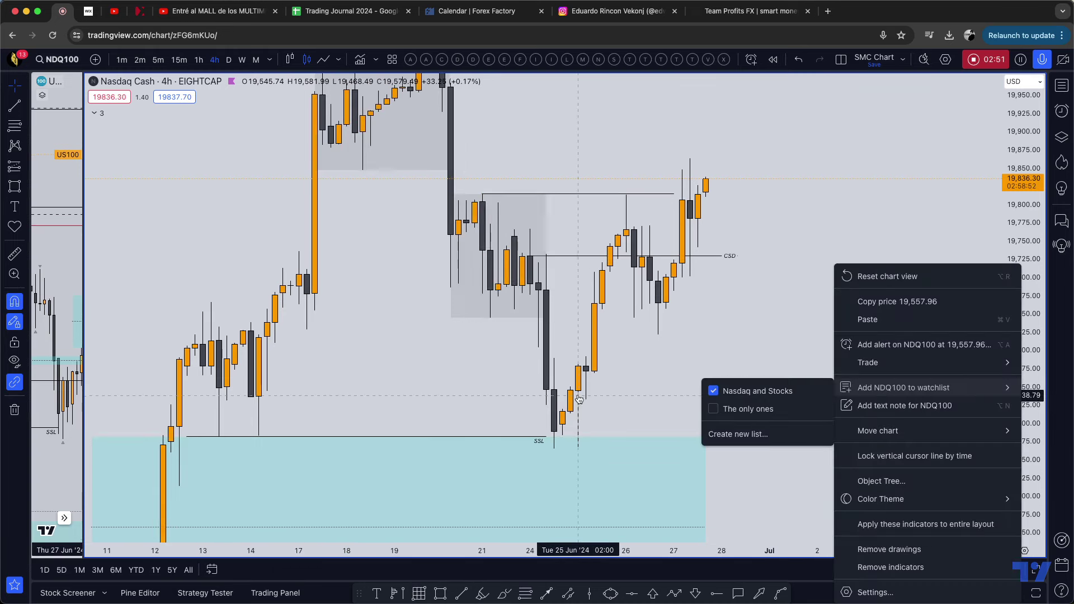
# - Draw a rectangle from 25 June 06:00 to 26 June 18:00, spanning 19,592.74 to 19,657.11, and apply the FVG template
pyautogui.click(441, 594)
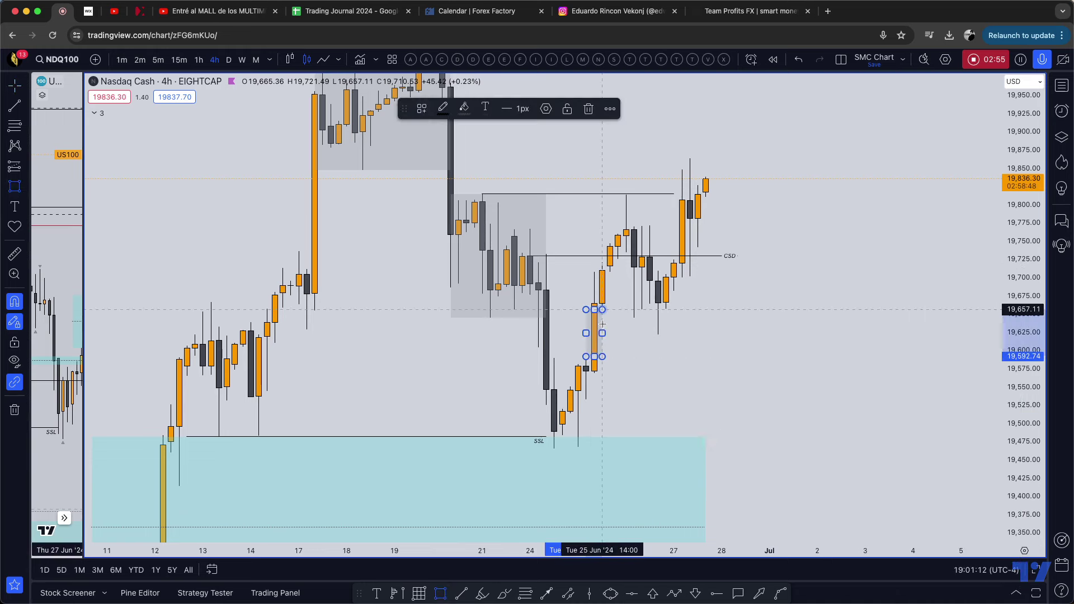
pyautogui.click(674, 310)
pyautogui.moveTo(675, 330); pyautogui.dragTo(658, 333)
pyautogui.click(424, 109)
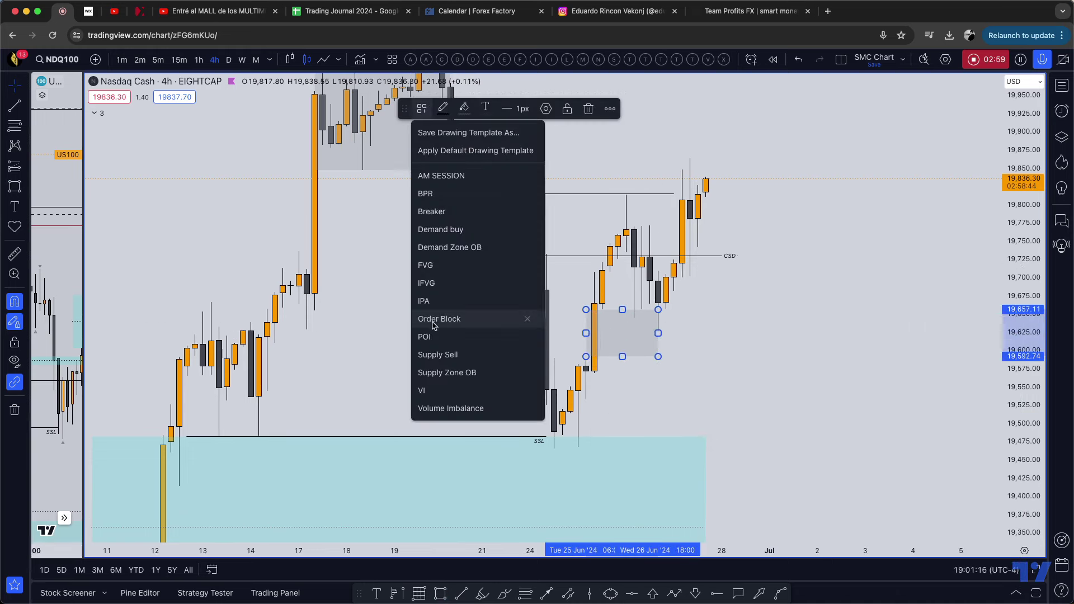
pyautogui.click(426, 265)
pyautogui.rightClick(743, 265)
pyautogui.click(774, 192)
# - Place red down arrows above the 19,815.80 line at the 21 June and 26 June highs
pyautogui.moveTo(774, 192); pyautogui.dragTo(666, 207)
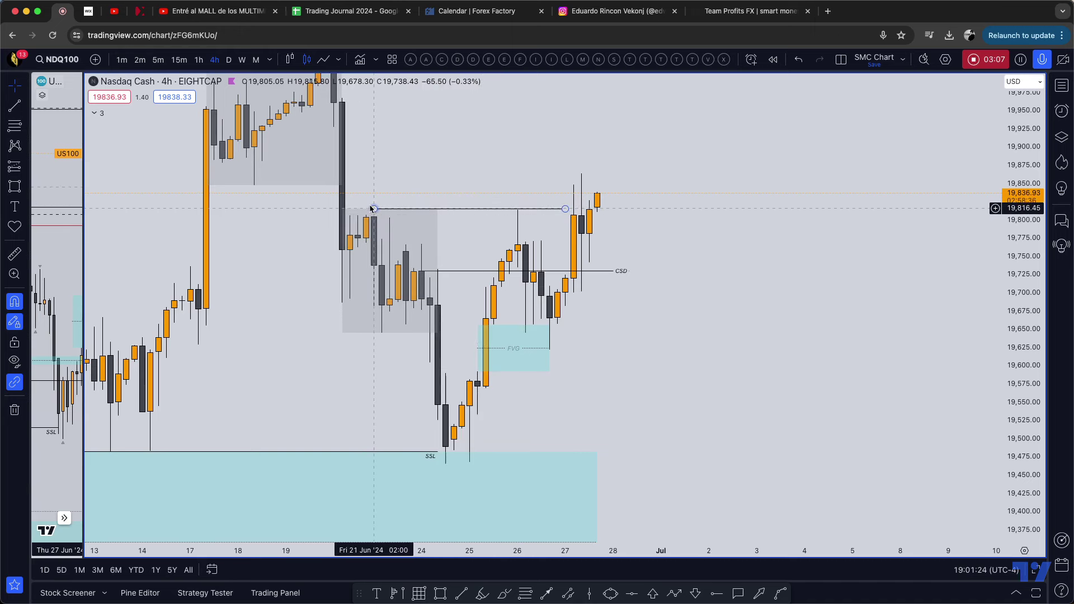
pyautogui.click(694, 594)
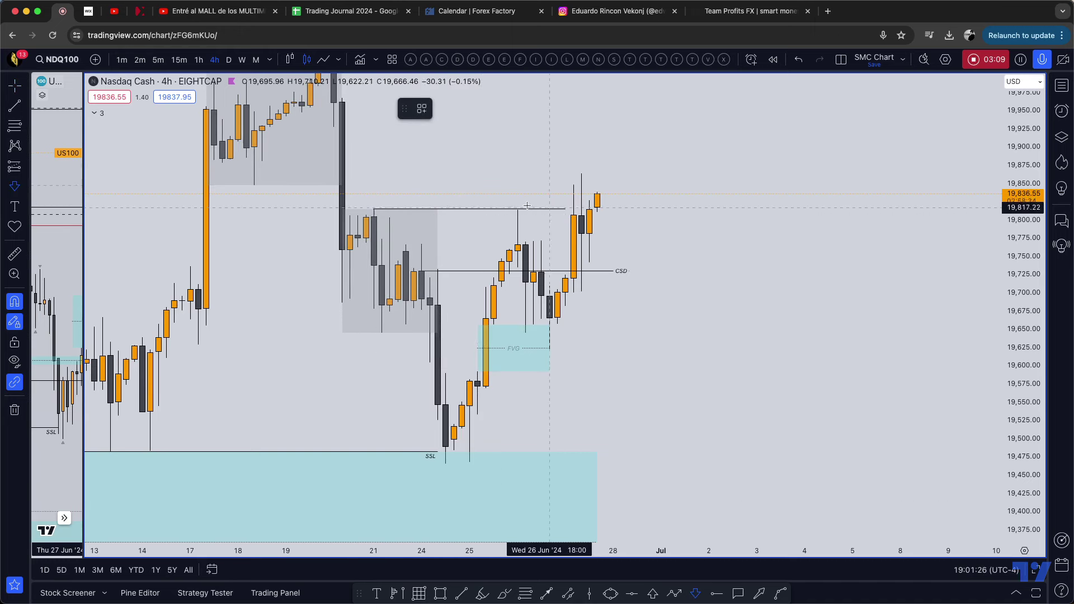
pyautogui.click(517, 200)
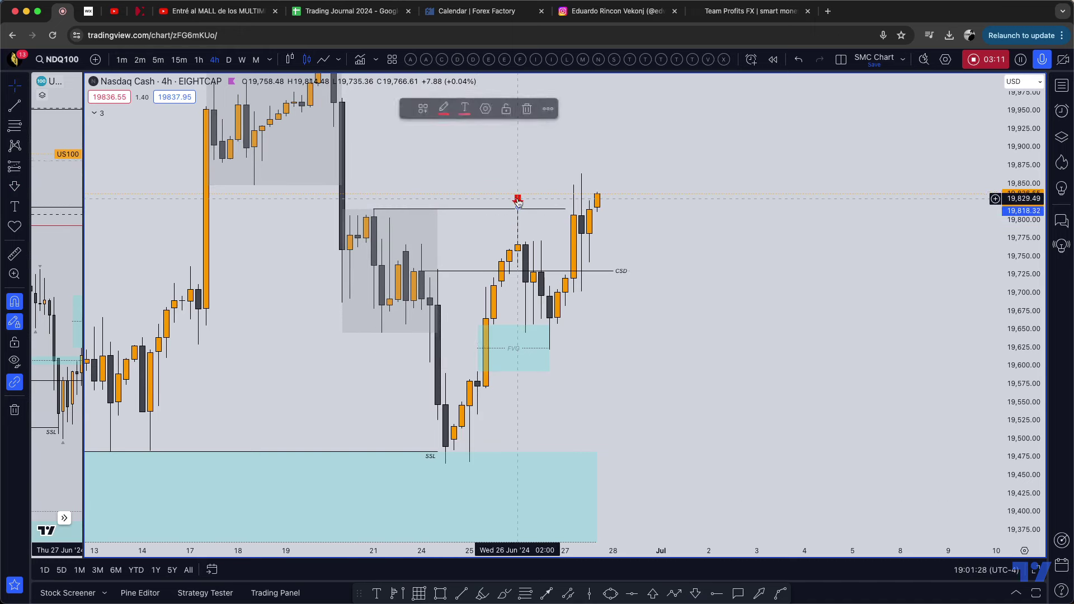
pyautogui.moveTo(517, 200)
pyautogui.mouseDown()
pyautogui.moveTo(364, 207)
pyautogui.moveTo(518, 204)
pyautogui.mouseUp()
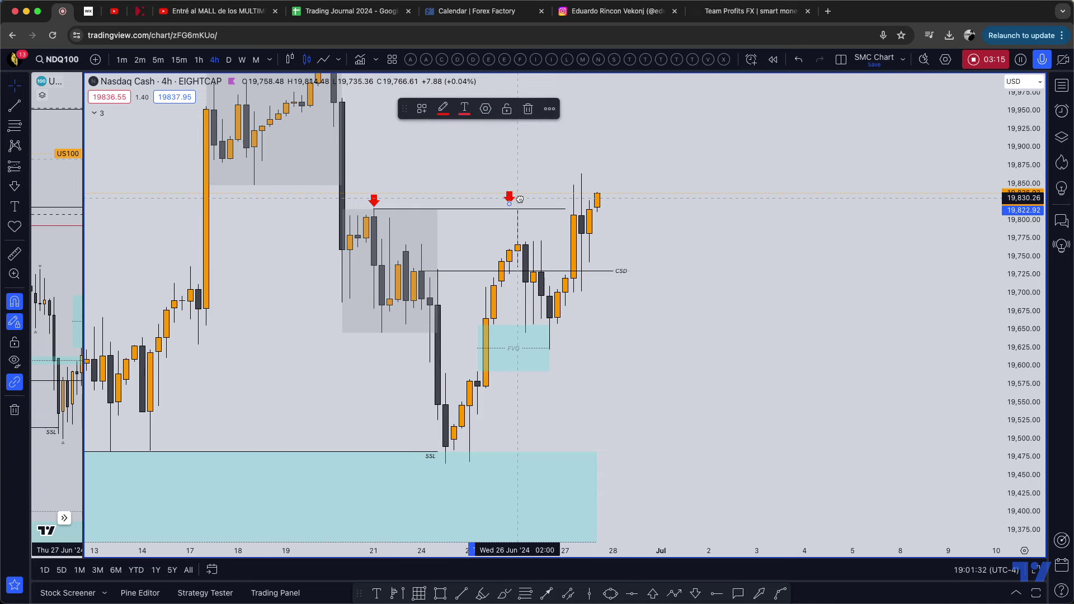
pyautogui.click(698, 213)
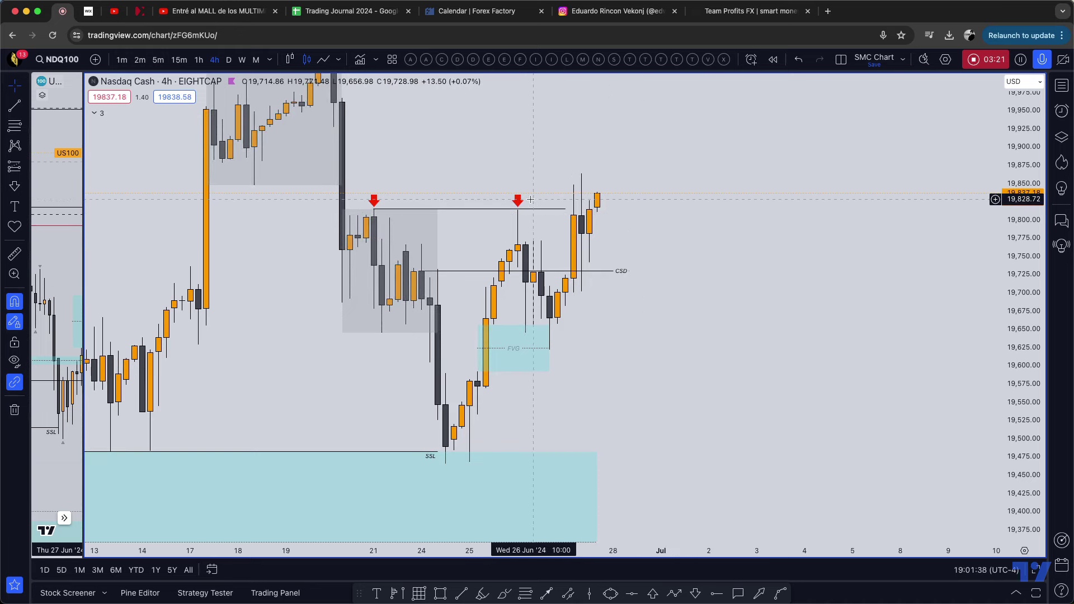
# - Draw a thin rectangle across the 21 and 26 June highs, spanning 19,802.64 to 19,817.22, and delete it
pyautogui.click(440, 593)
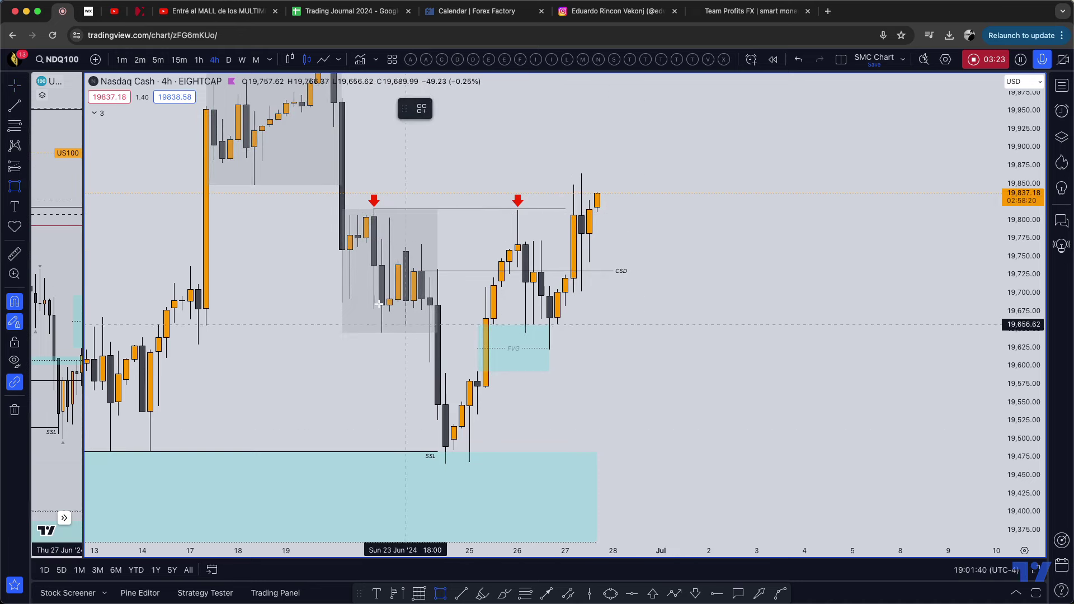
pyautogui.moveTo(321, 209); pyautogui.dragTo(686, 218)
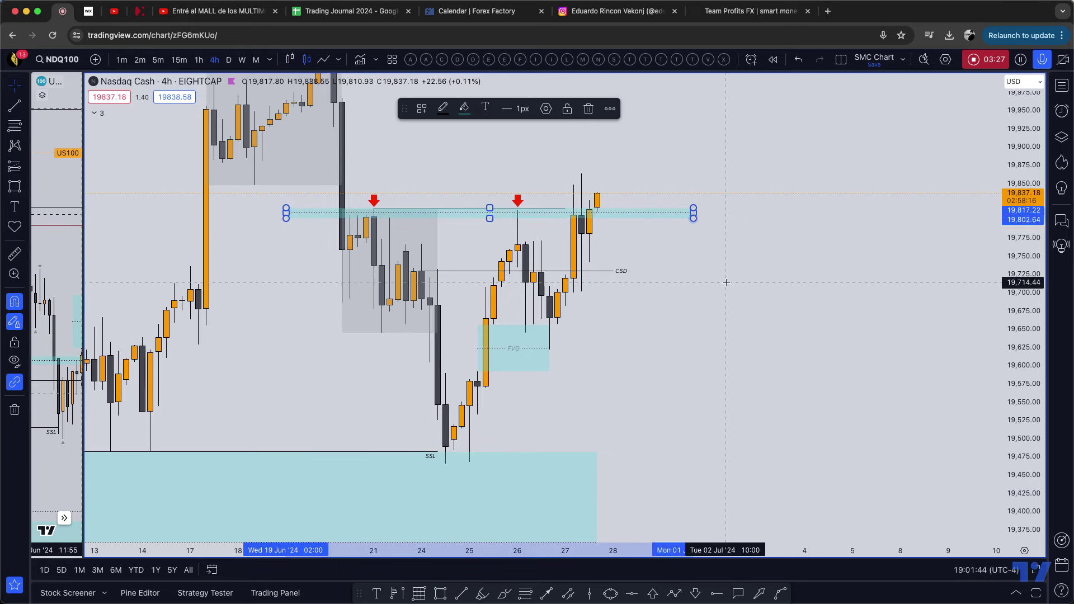
pyautogui.click(707, 247)
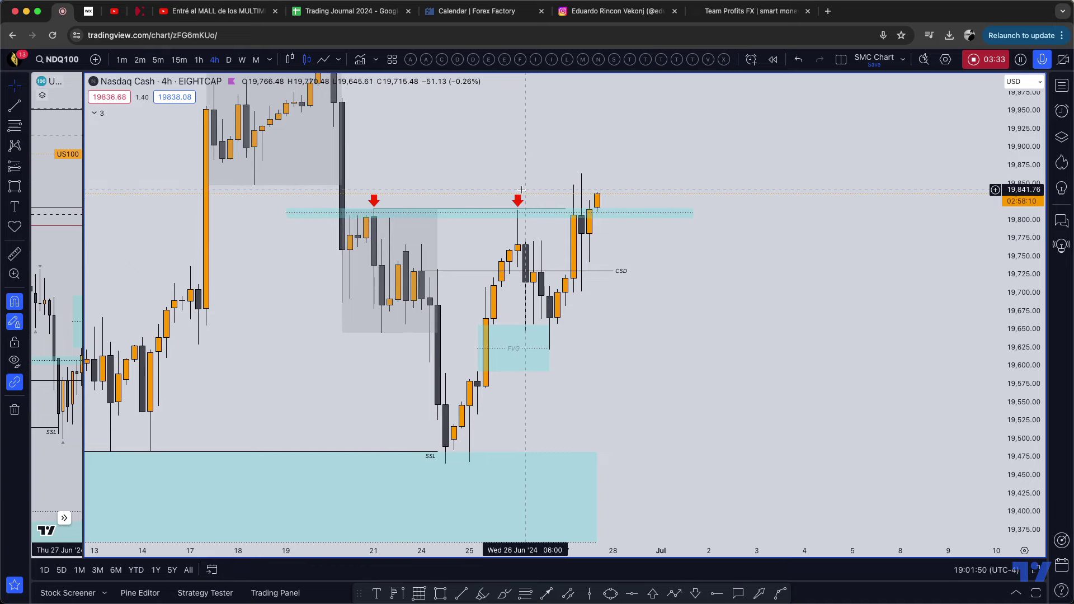
pyautogui.click(693, 213)
pyautogui.press('Delete')
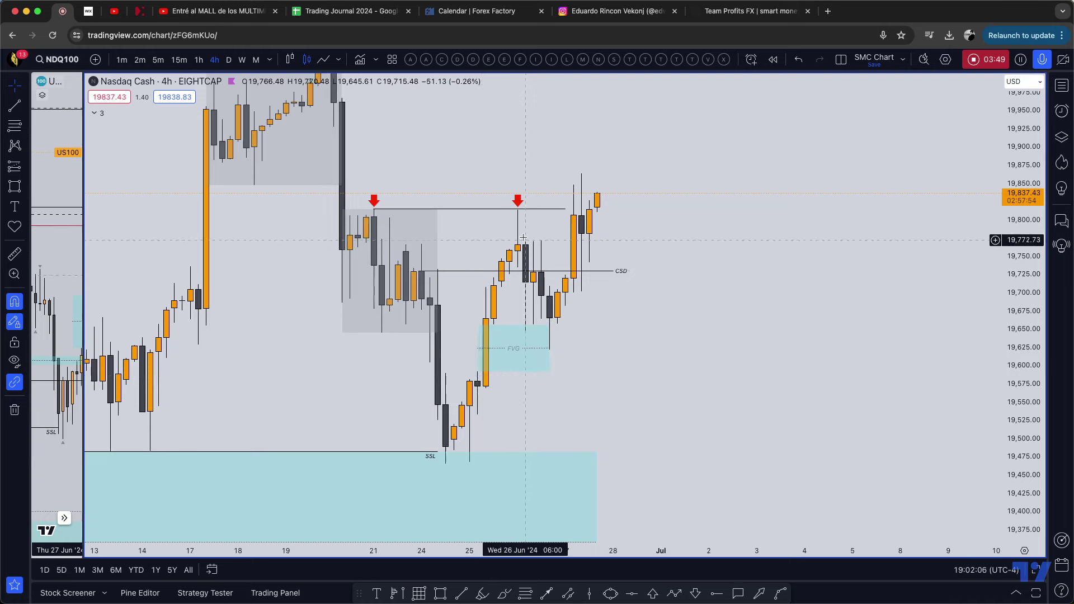
# - Draw a Fibonacci retracement from the 24 June low at 19,465.74 to the 26 June high and apply the OTE template
pyautogui.click(15, 125)
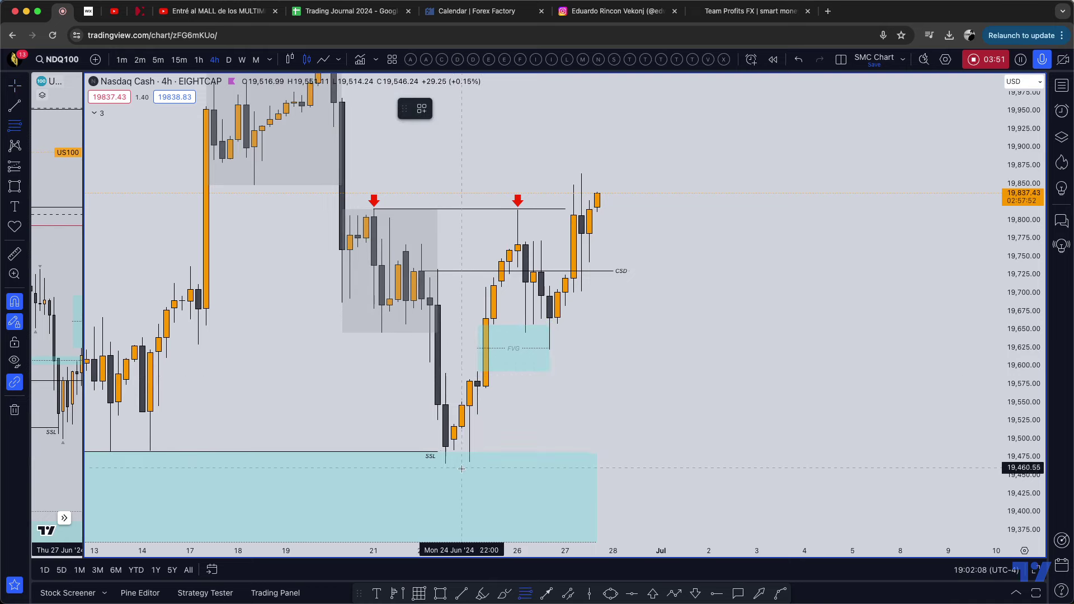
pyautogui.click(481, 444)
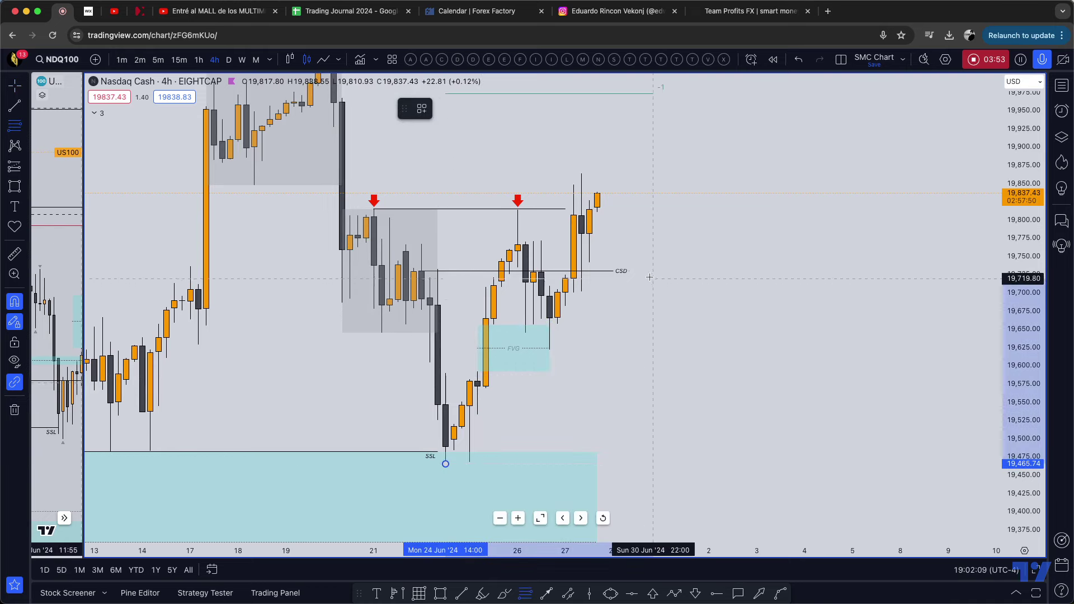
pyautogui.click(637, 210)
pyautogui.click(422, 108)
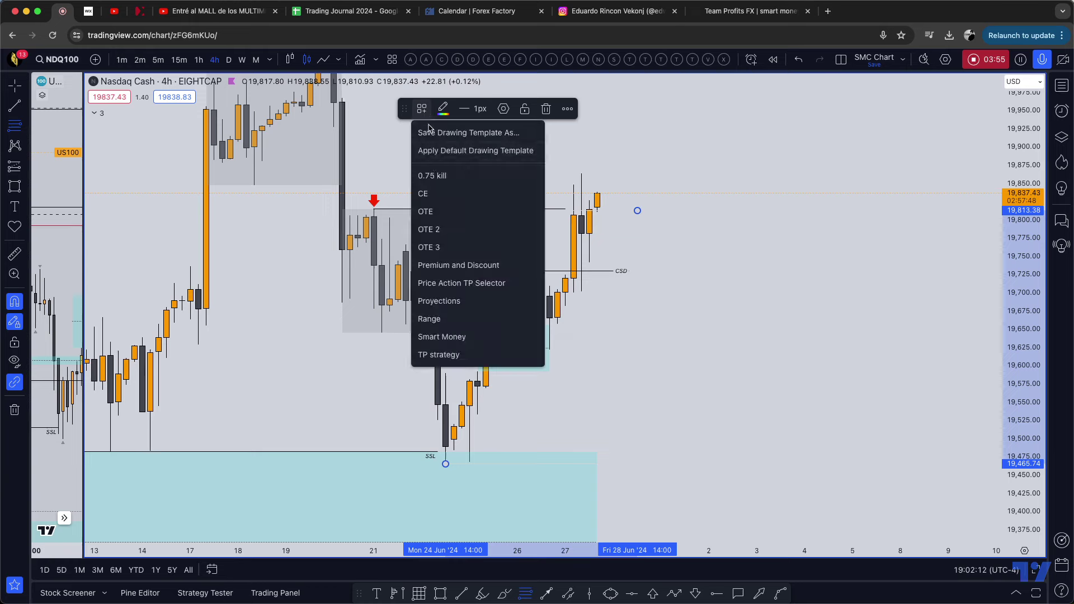
pyautogui.click(432, 214)
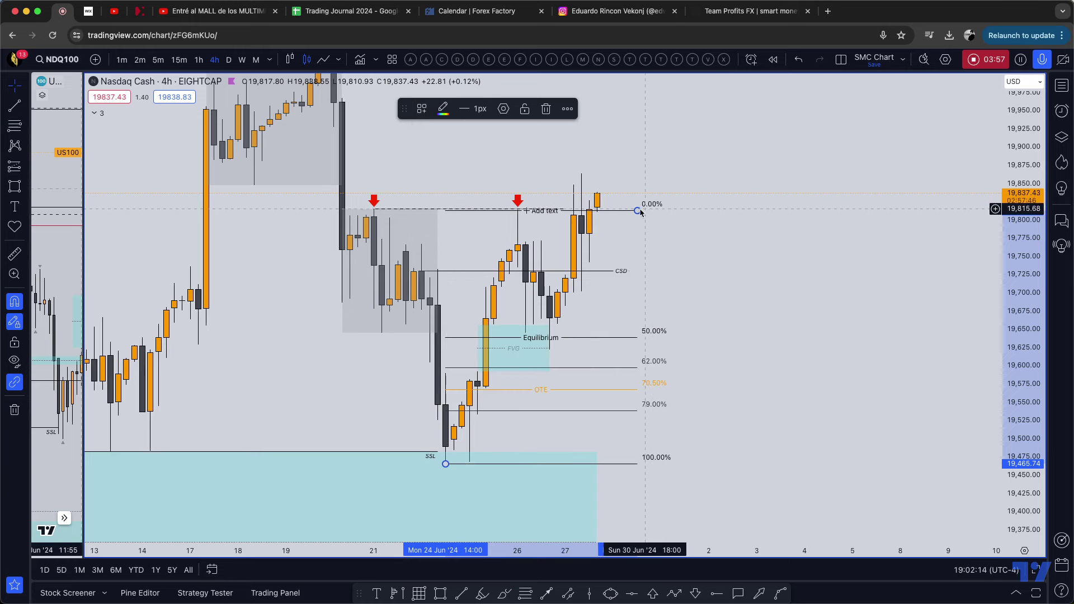
pyautogui.moveTo(640, 211); pyautogui.dragTo(643, 212)
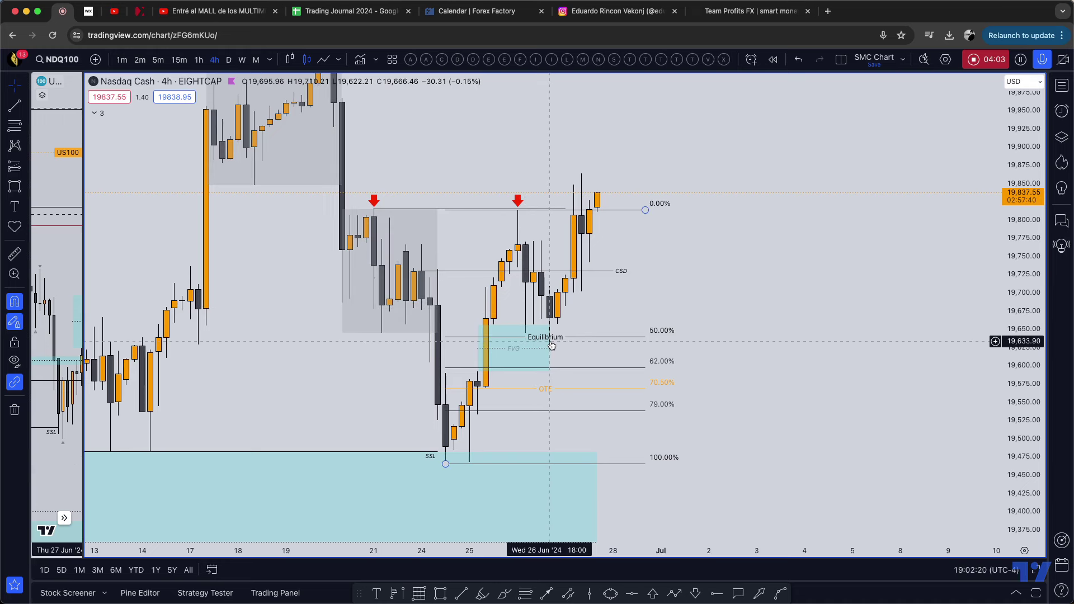
pyautogui.click(558, 372)
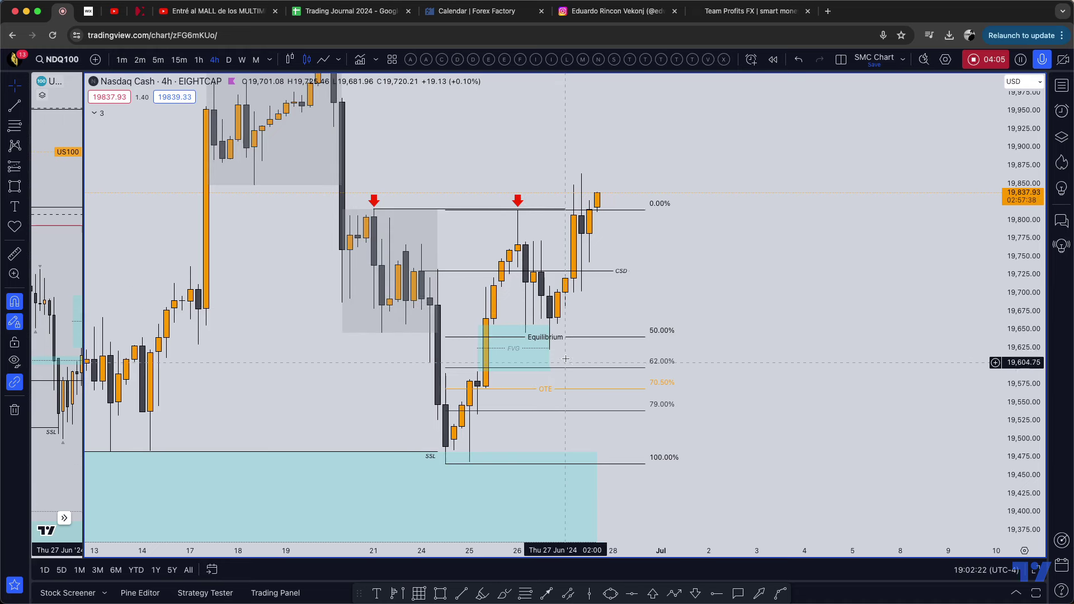
pyautogui.click(483, 352)
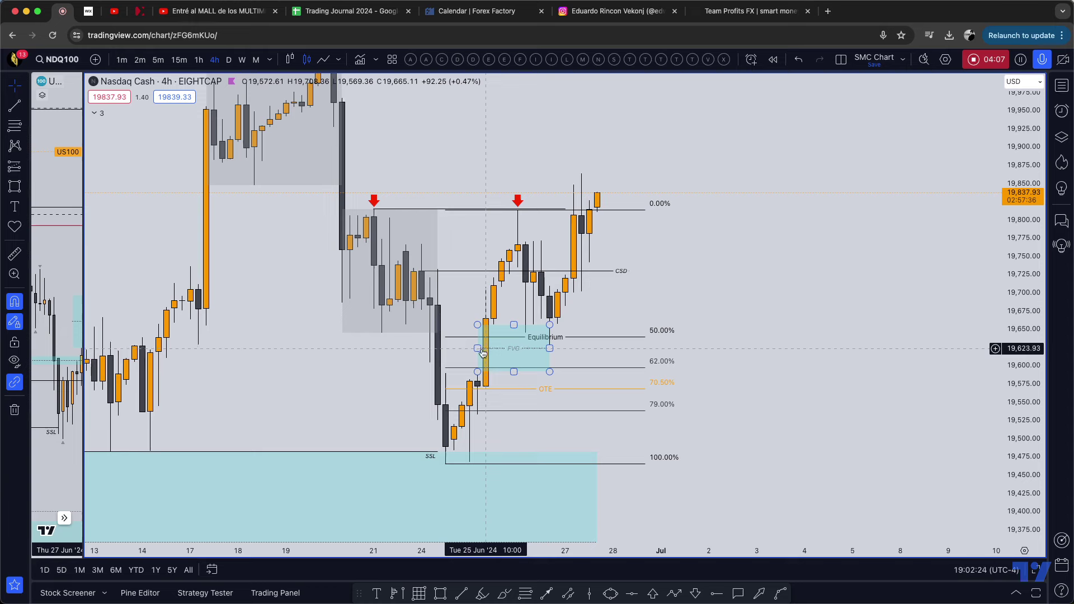
pyautogui.click(561, 340)
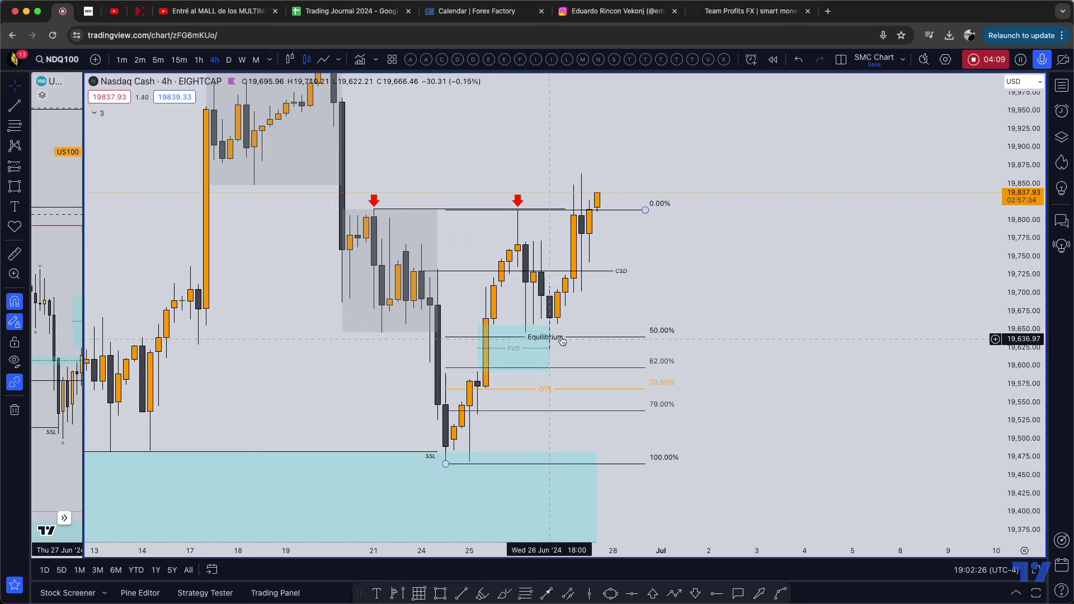
# - Draw an SSL-template trend line at 19,645.61 from the 26 June low to 26 June 18:00 and delete the Fibonacci retracement
pyautogui.hotkey('alt', 't')
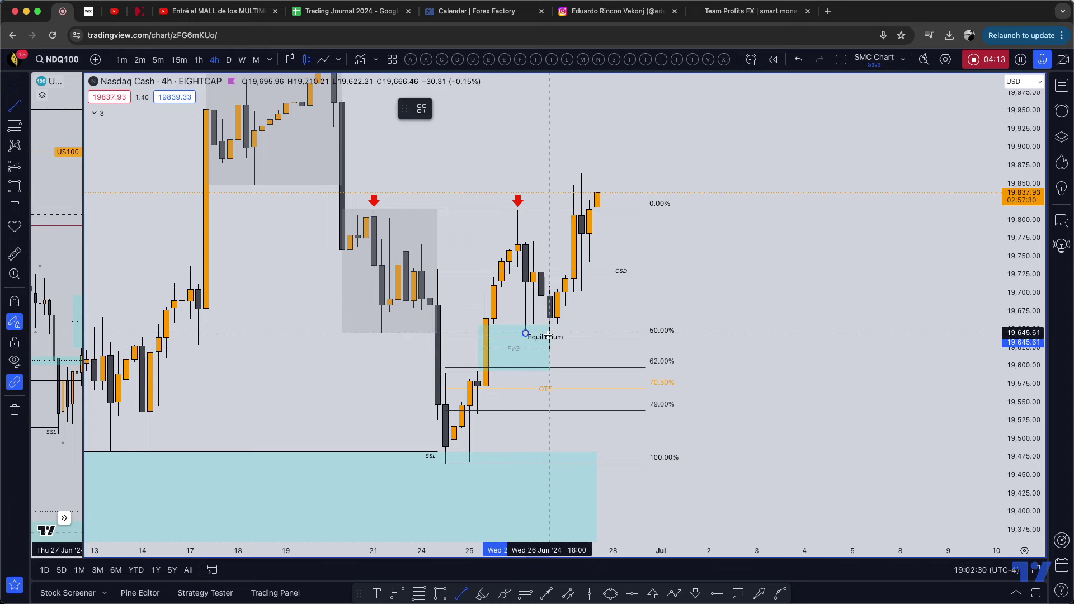
pyautogui.click(421, 107)
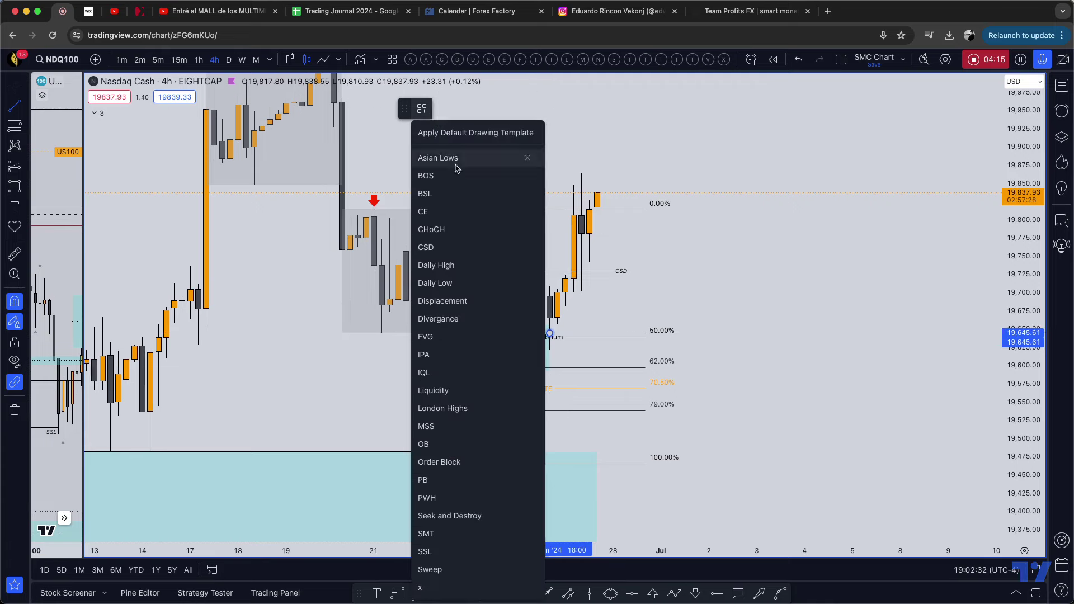
pyautogui.click(429, 553)
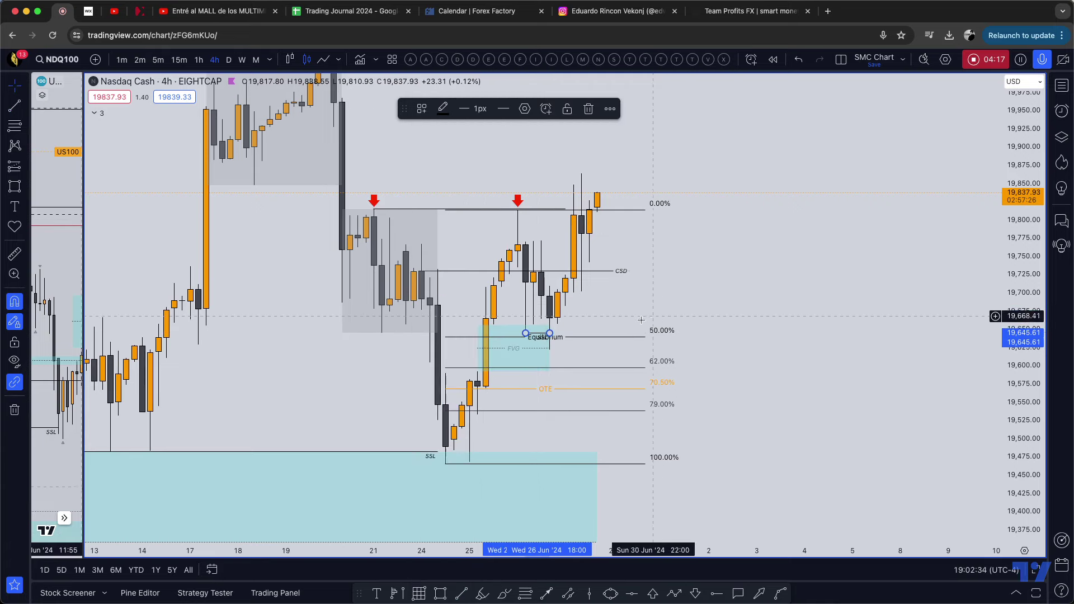
pyautogui.click(641, 343)
pyautogui.press('Delete')
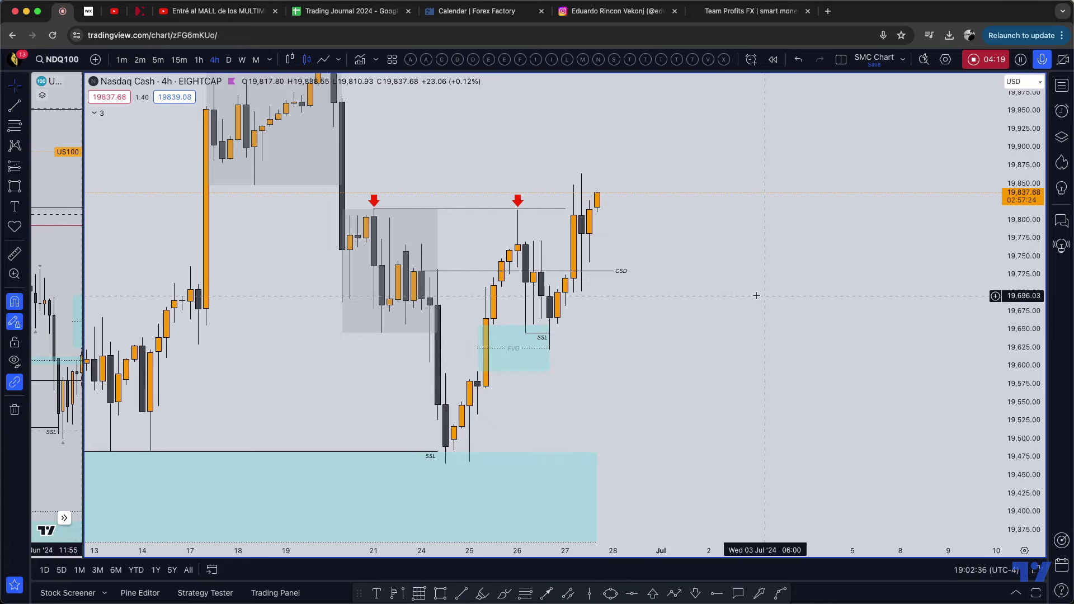
# - Switch to the 1h timeframe and adjust the 19,645.61 SSL line to run from its low candle to 26 June 19:00
pyautogui.click(199, 60)
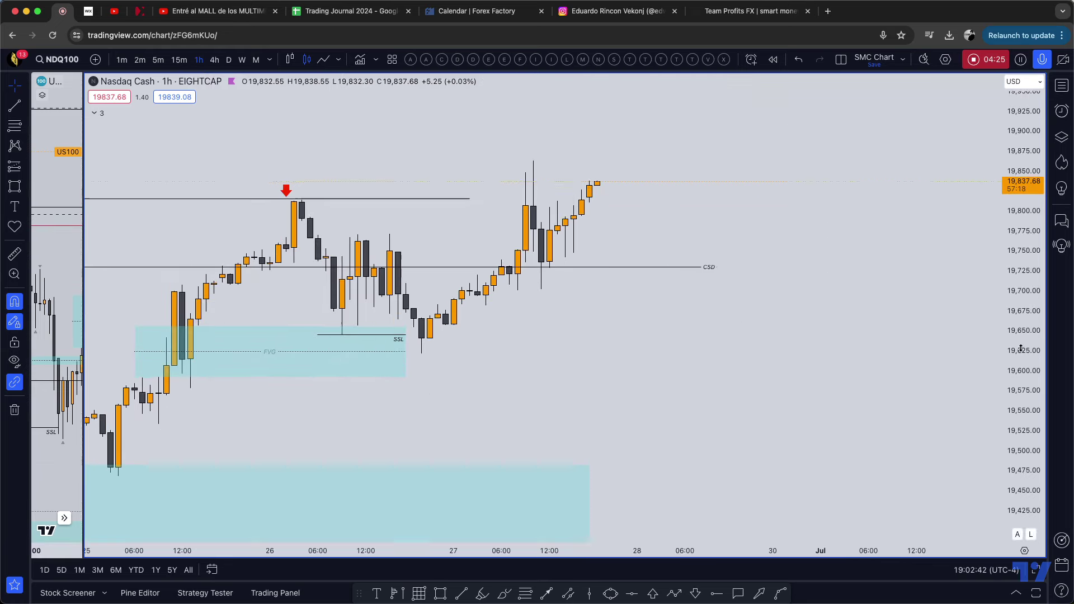
pyautogui.moveTo(1021, 348); pyautogui.dragTo(1015, 168)
pyautogui.scroll(-2, 788, 287)
pyautogui.moveTo(792, 292); pyautogui.dragTo(707, 315)
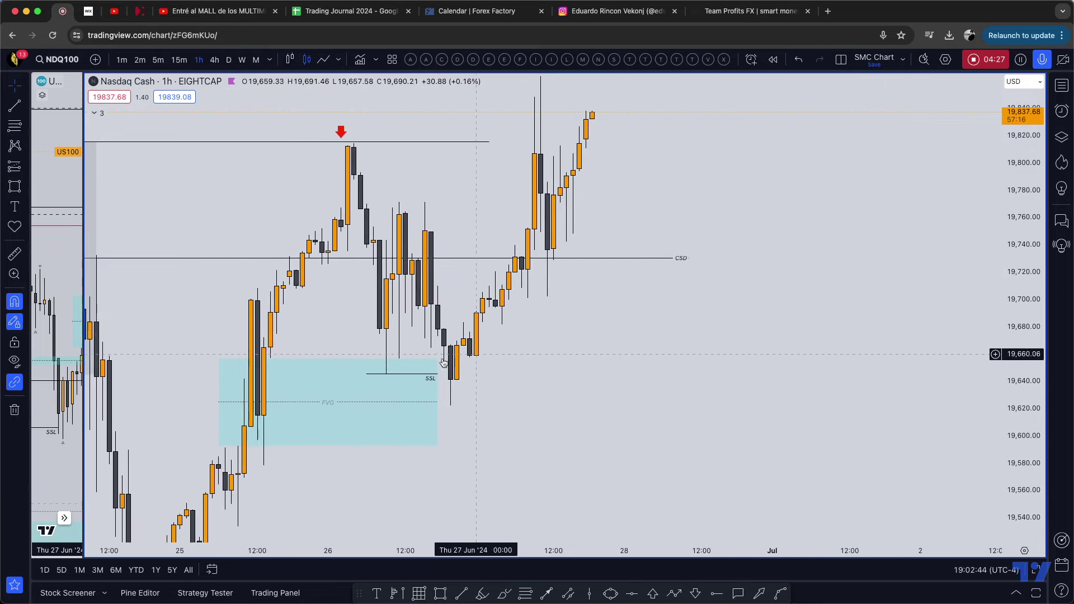
pyautogui.moveTo(437, 375); pyautogui.dragTo(448, 375)
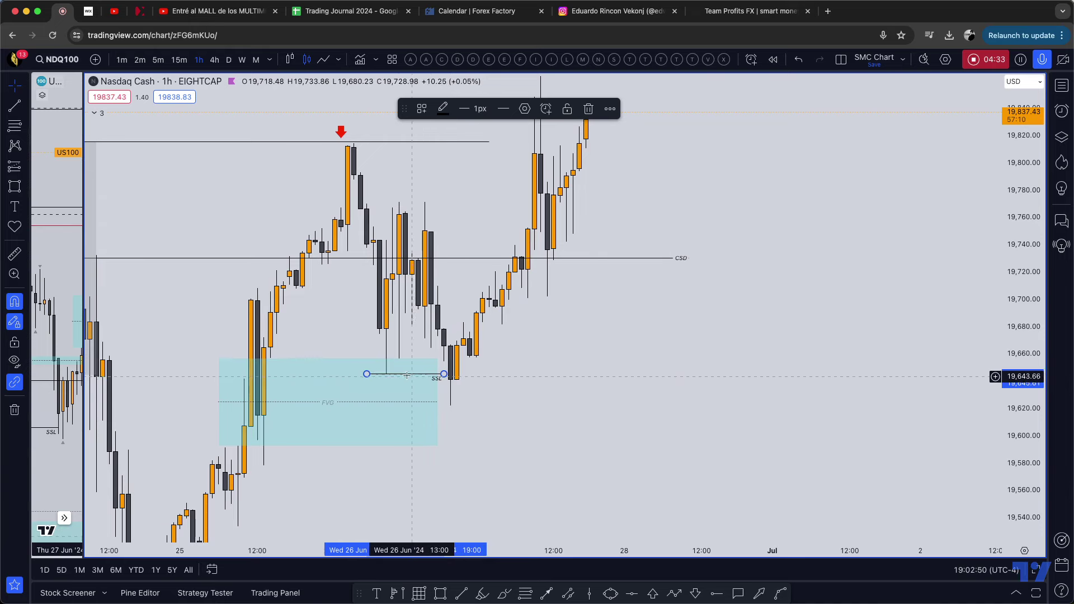
pyautogui.moveTo(367, 375); pyautogui.dragTo(386, 374)
# - Apply the BSL template to the 19,815.80 trend line across the 26 June high
pyautogui.moveTo(607, 379); pyautogui.dragTo(627, 382)
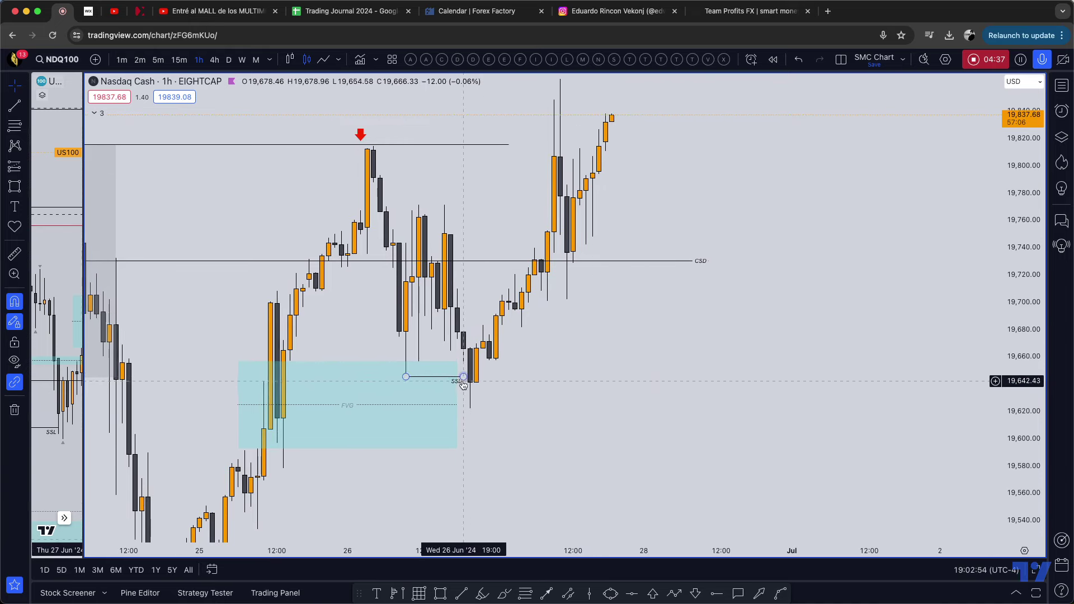
pyautogui.moveTo(556, 375); pyautogui.dragTo(652, 372)
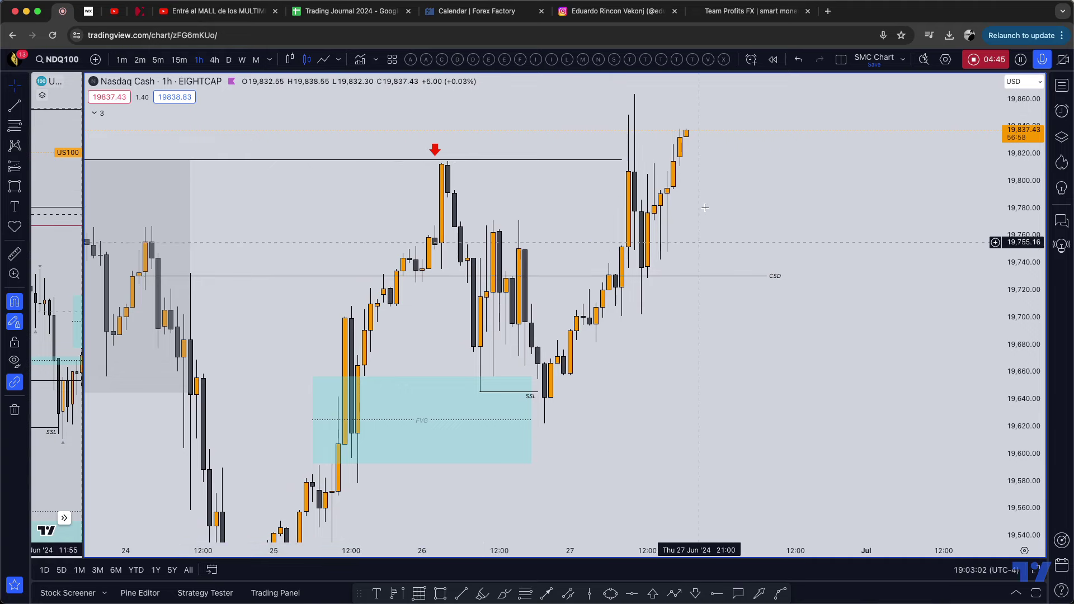
pyautogui.moveTo(609, 161); pyautogui.dragTo(573, 164)
pyautogui.click(572, 164)
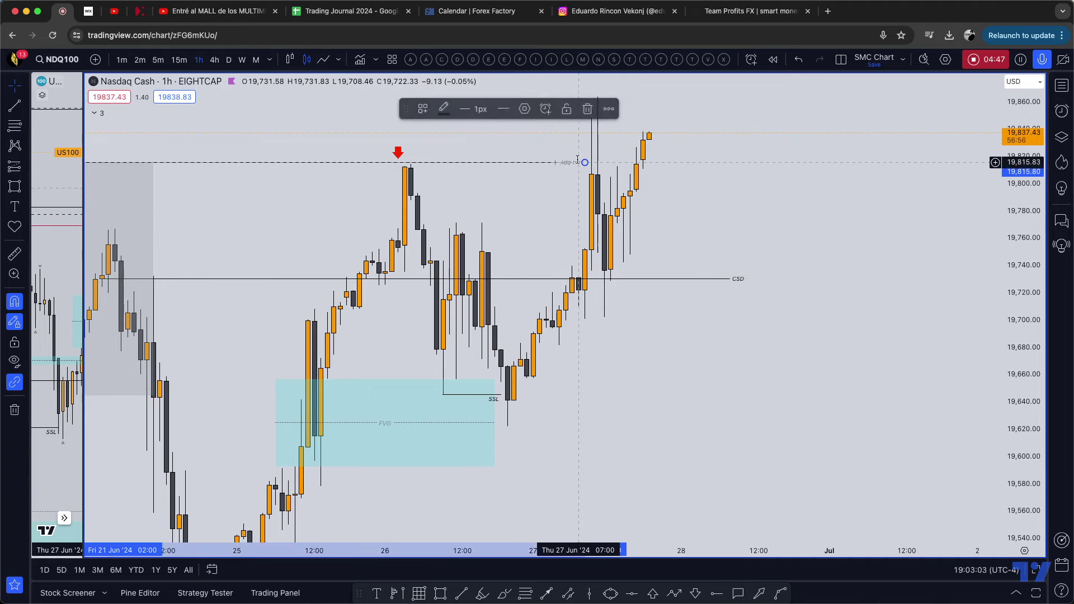
pyautogui.click(418, 108)
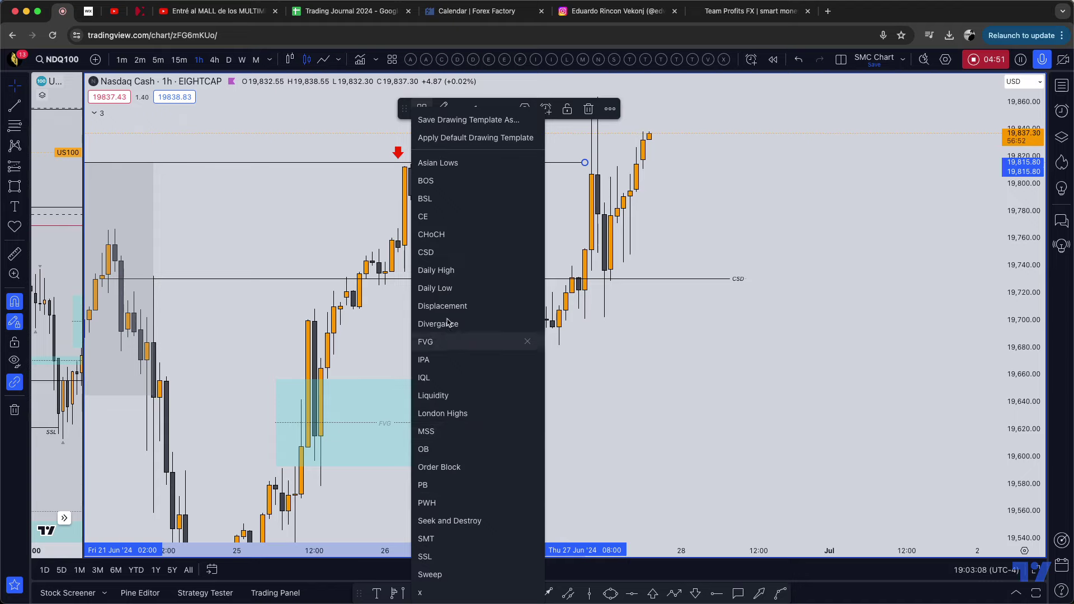
pyautogui.click(432, 199)
pyautogui.click(719, 177)
# - Switch to the 15m timeframe and show the price action from 25 to 27 June
pyautogui.click(179, 59)
pyautogui.scroll(-5, 616, 367)
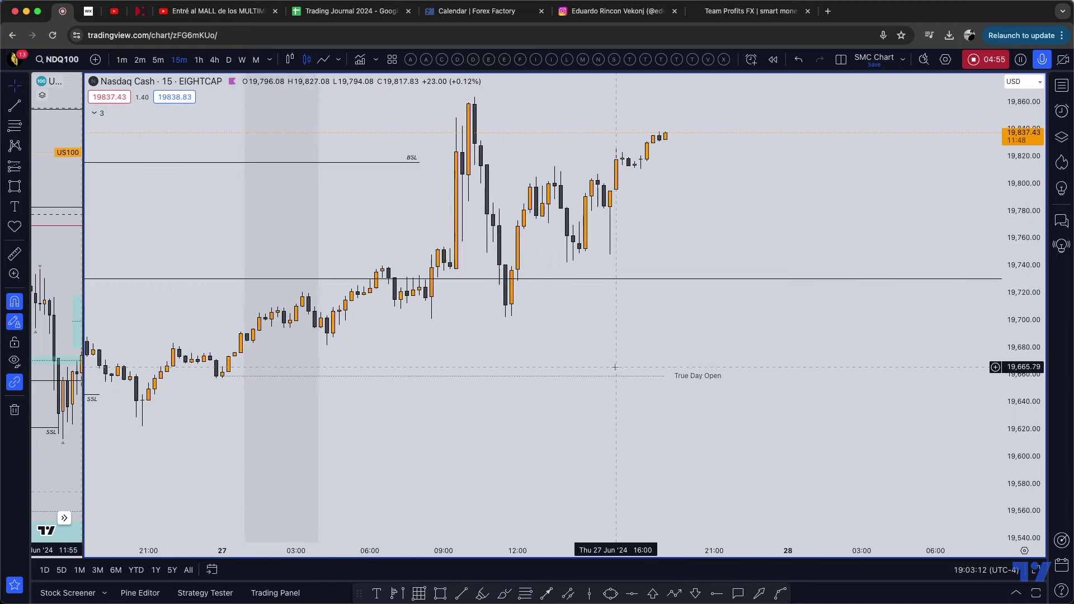
pyautogui.scroll(-3, 677, 427)
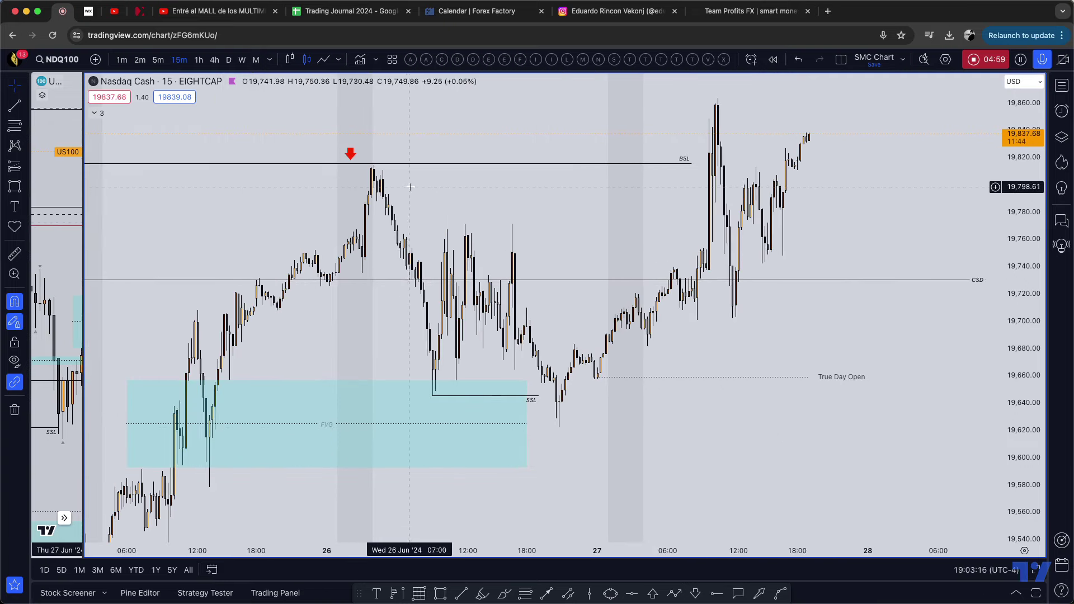
# - Hide the session-shading indicator on the 15m Nasdaq chart
pyautogui.click(96, 113)
pyautogui.click(173, 112)
pyautogui.click(96, 153)
# - Extend the 19,645.61 SSL line to 26 June 19:45 on the 15m chart
pyautogui.scroll(1, 886, 226)
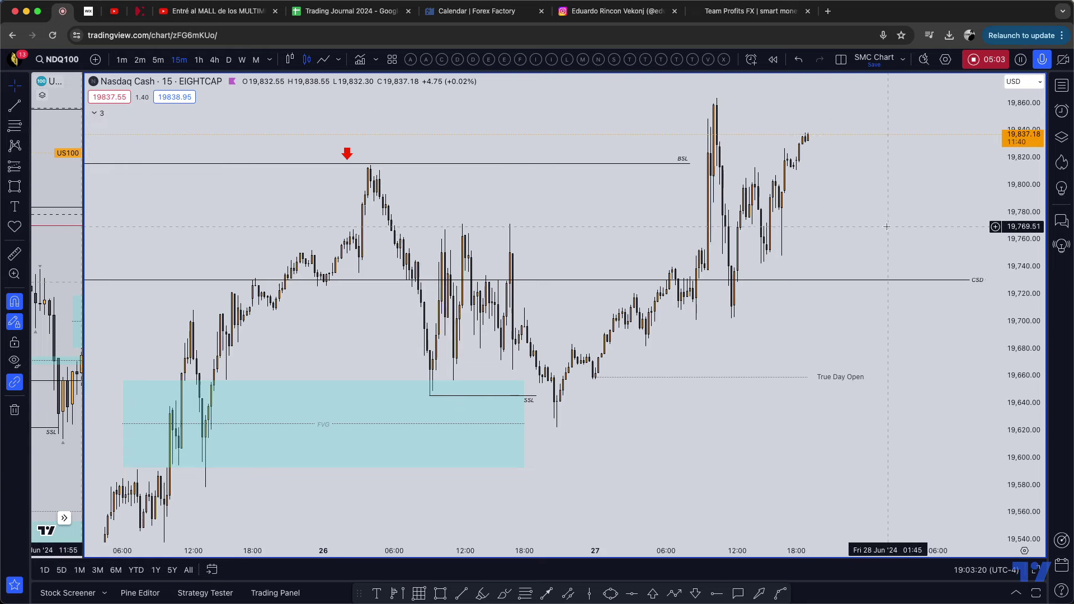
pyautogui.moveTo(886, 226); pyautogui.dragTo(760, 226)
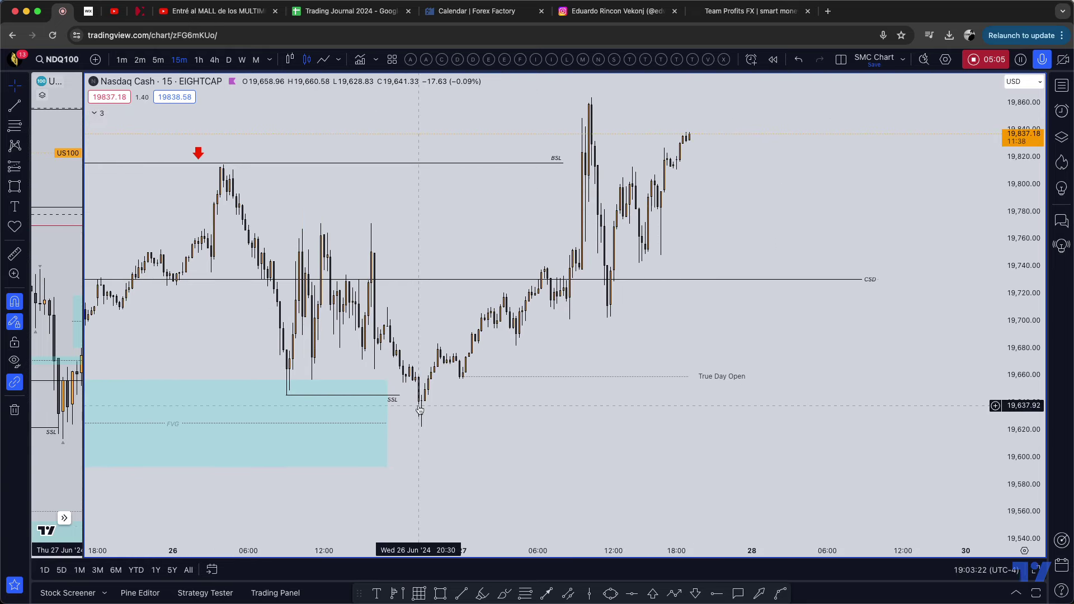
pyautogui.moveTo(399, 395); pyautogui.dragTo(409, 395)
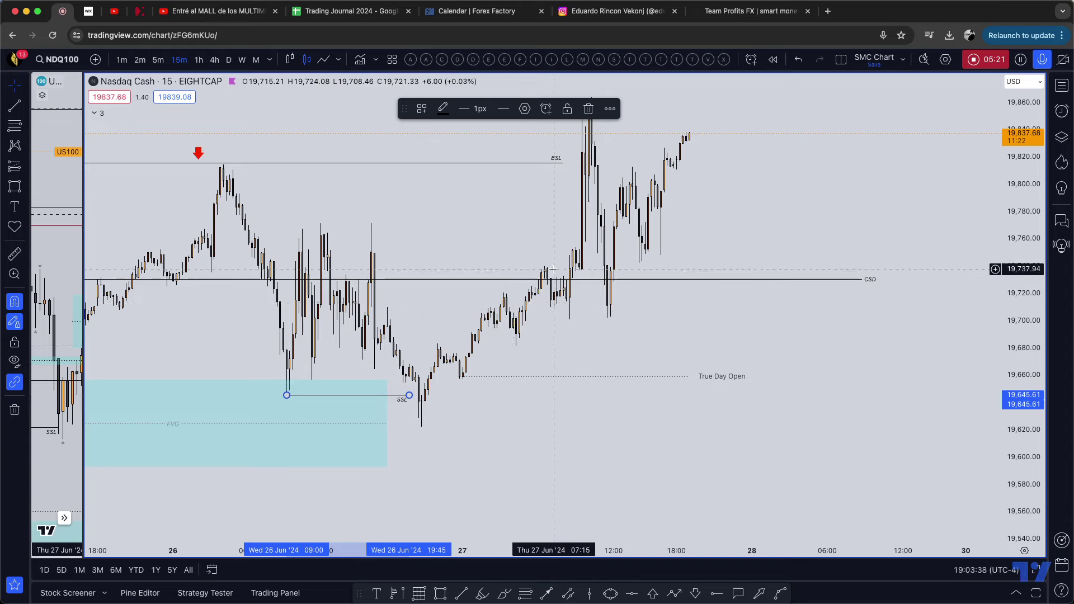
# - Add a vertical line at 27 June 08:00 and enlarge the candles around it
pyautogui.moveTo(1023, 329); pyautogui.dragTo(1023, 242)
pyautogui.scroll(4, 830, 236)
pyautogui.moveTo(570, 219); pyautogui.dragTo(821, 225)
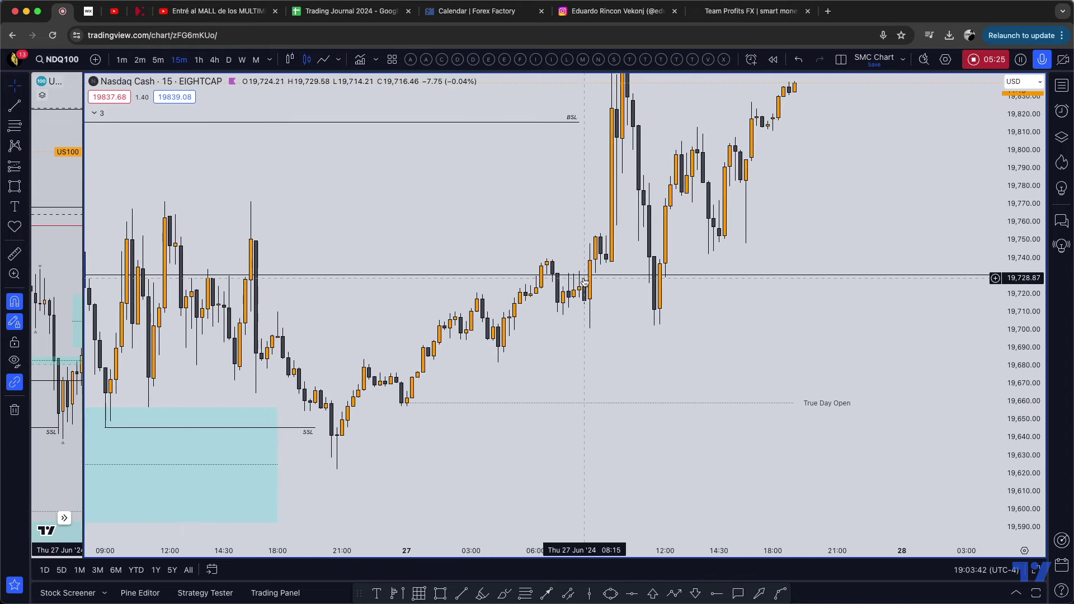
pyautogui.click(587, 594)
pyautogui.click(574, 307)
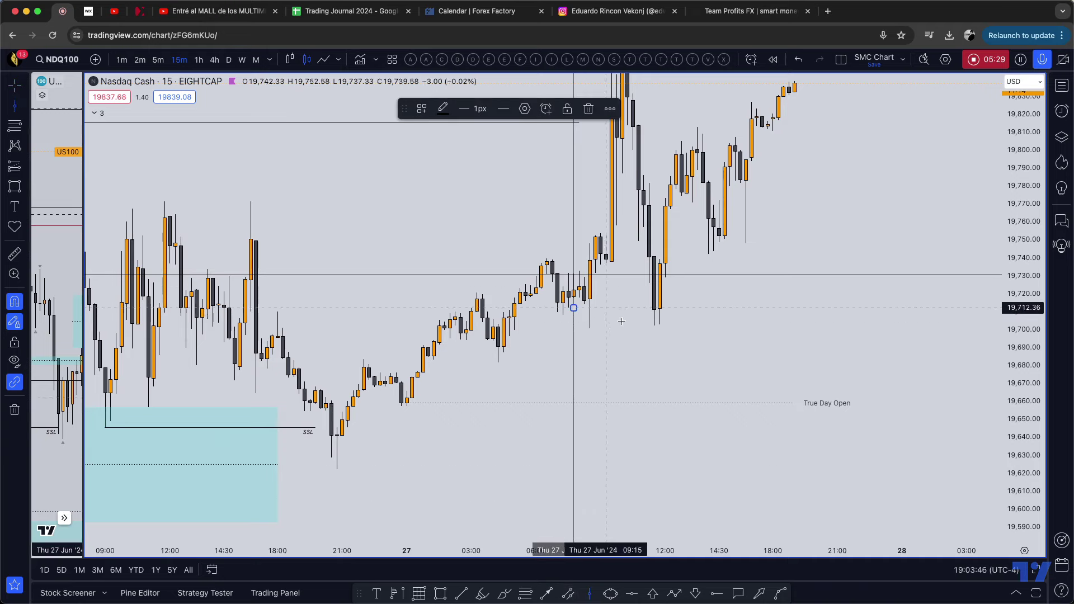
pyautogui.moveTo(573, 308); pyautogui.dragTo(576, 308)
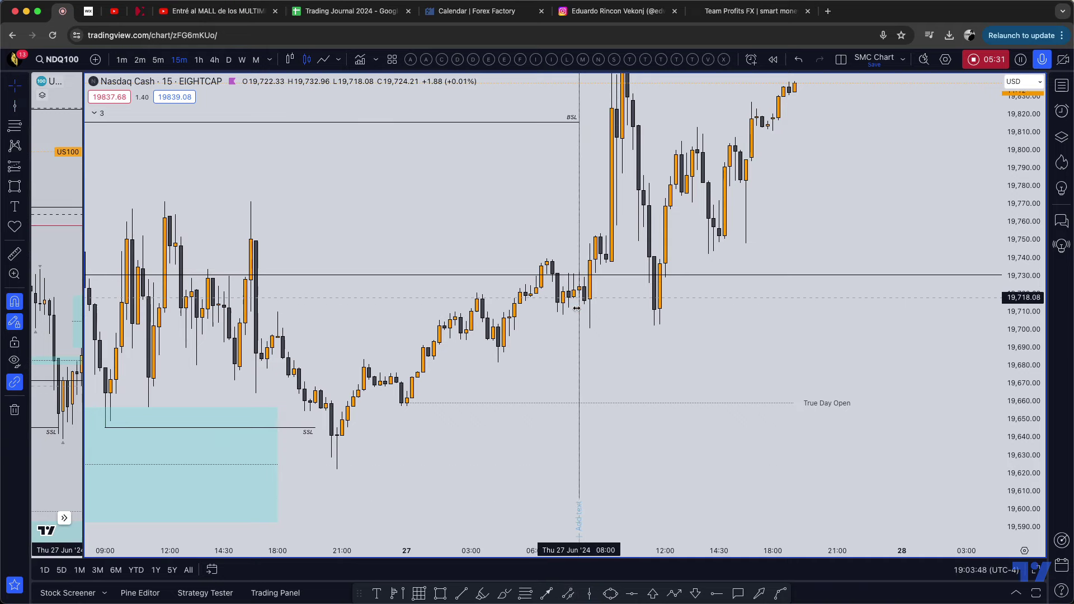
# - Draw horizontal trend lines forward from the 27 June lows at 19,708.46 and 19,681.96 and from the 26 June 23:45 low
pyautogui.moveTo(828, 333); pyautogui.dragTo(880, 340)
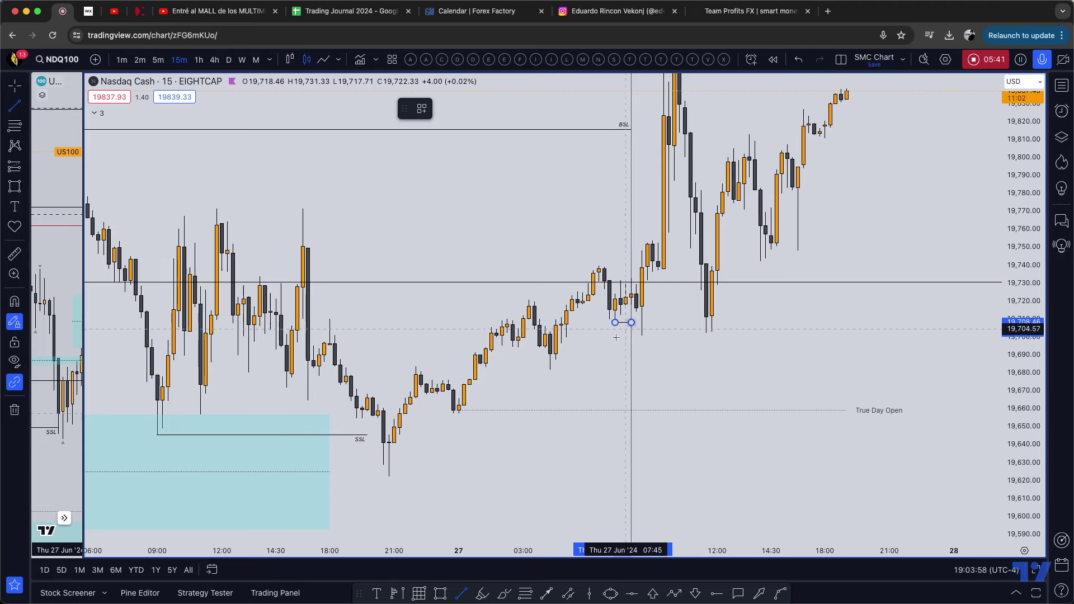
pyautogui.press('super')
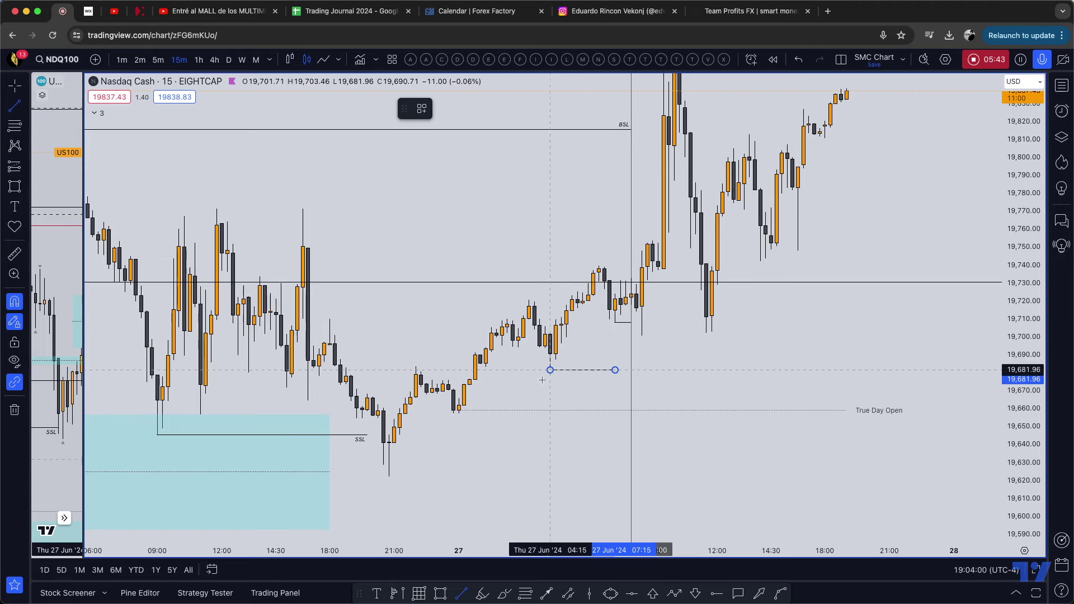
pyautogui.click(456, 413)
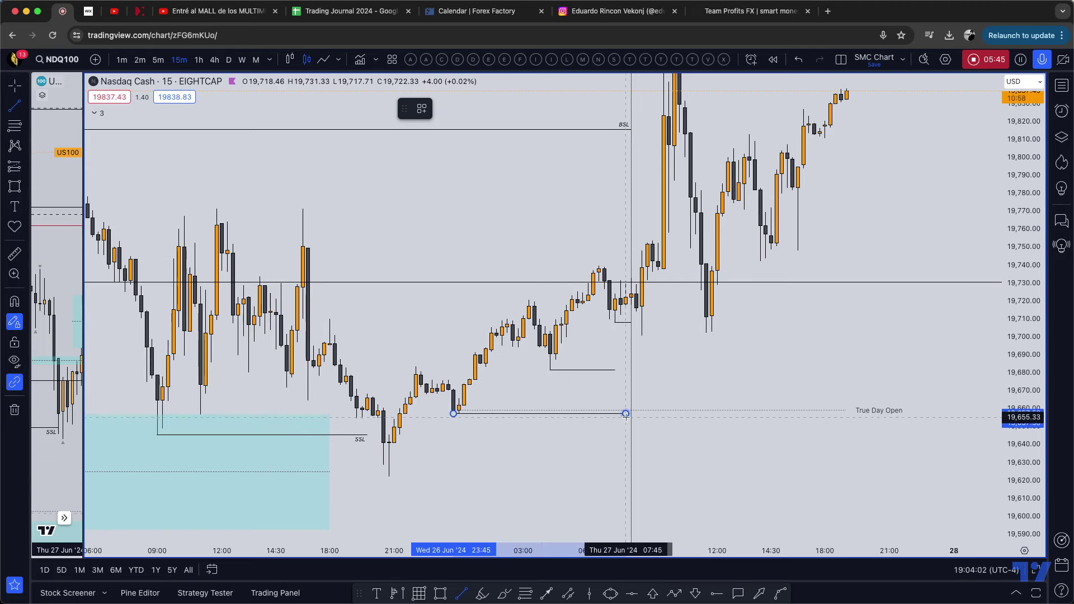
pyautogui.click(626, 413)
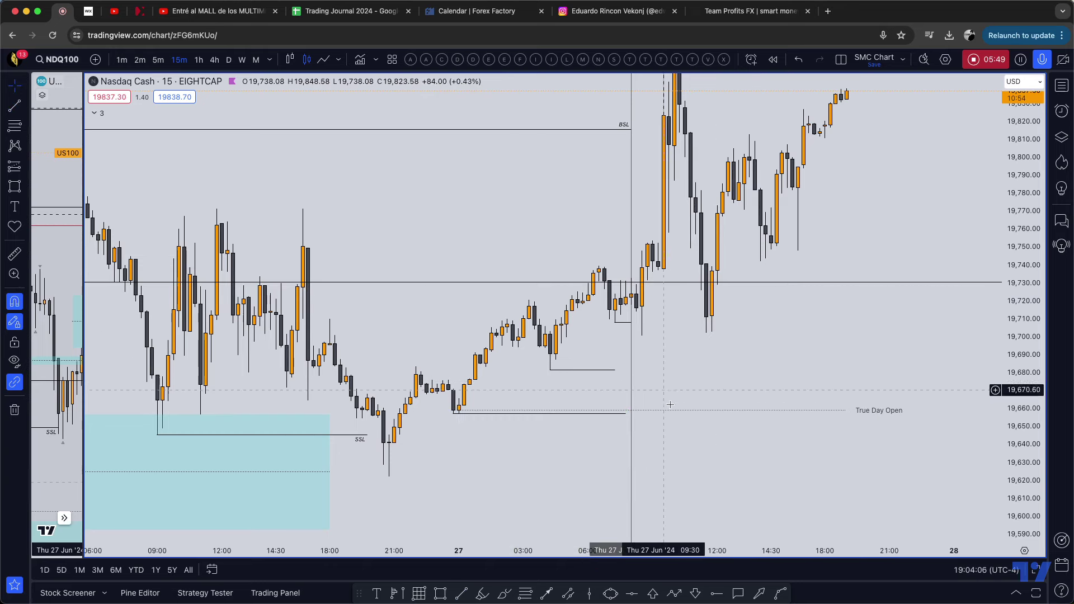
# - Draw a horizontal trend line at 19,771.48 from the 26 June 11:45 high to 27 June 08:00
pyautogui.click(463, 593)
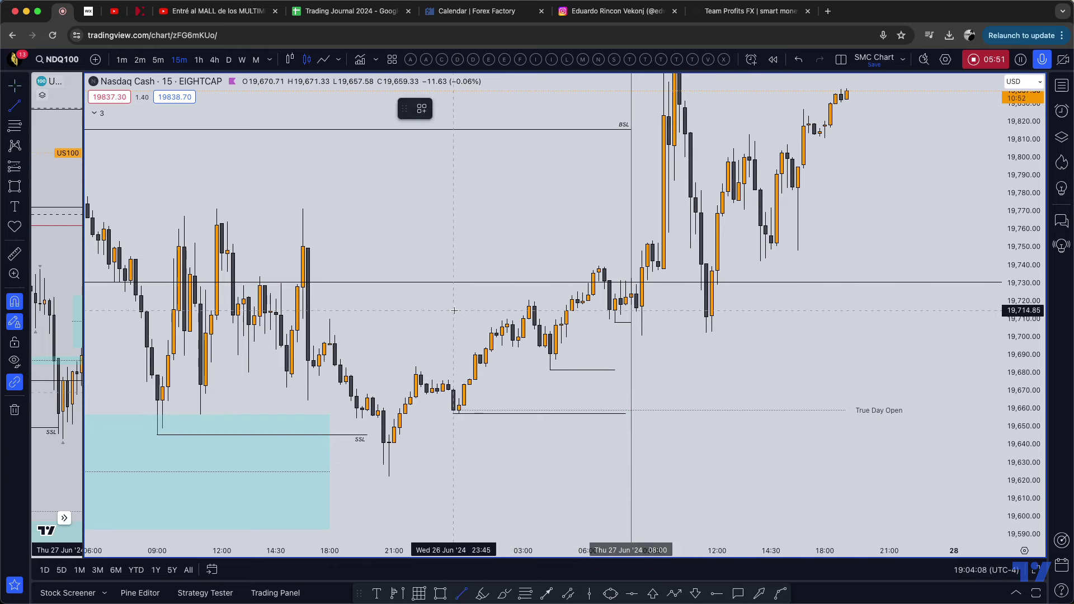
pyautogui.click(216, 210)
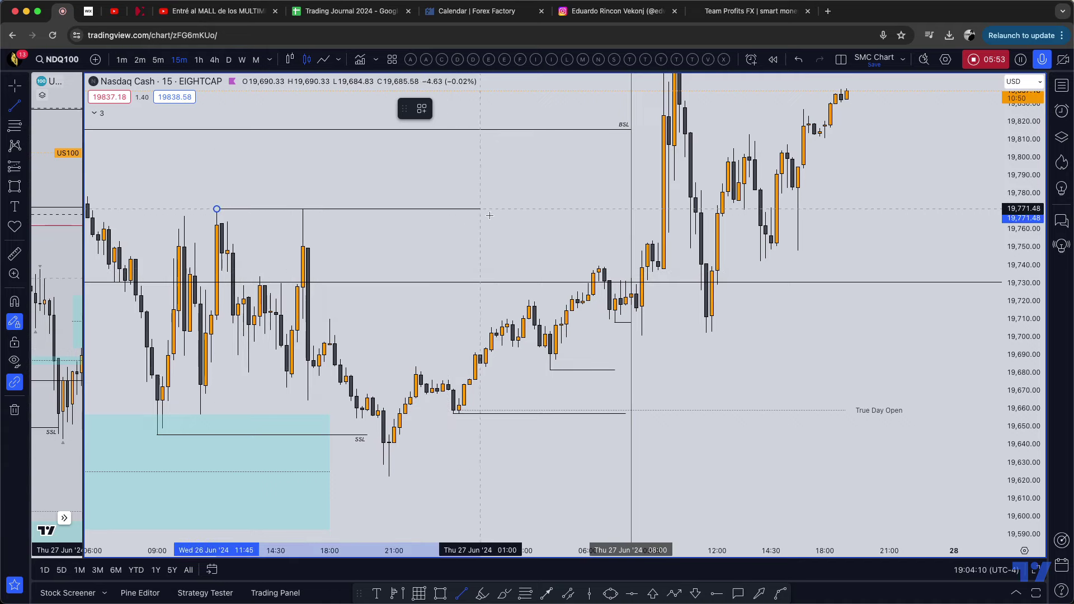
pyautogui.click(627, 224)
# - Examine the marked highs, lows, FVG and BSL level on the 15m chart between 21 and 27 June
pyautogui.scroll(-5, 672, 466)
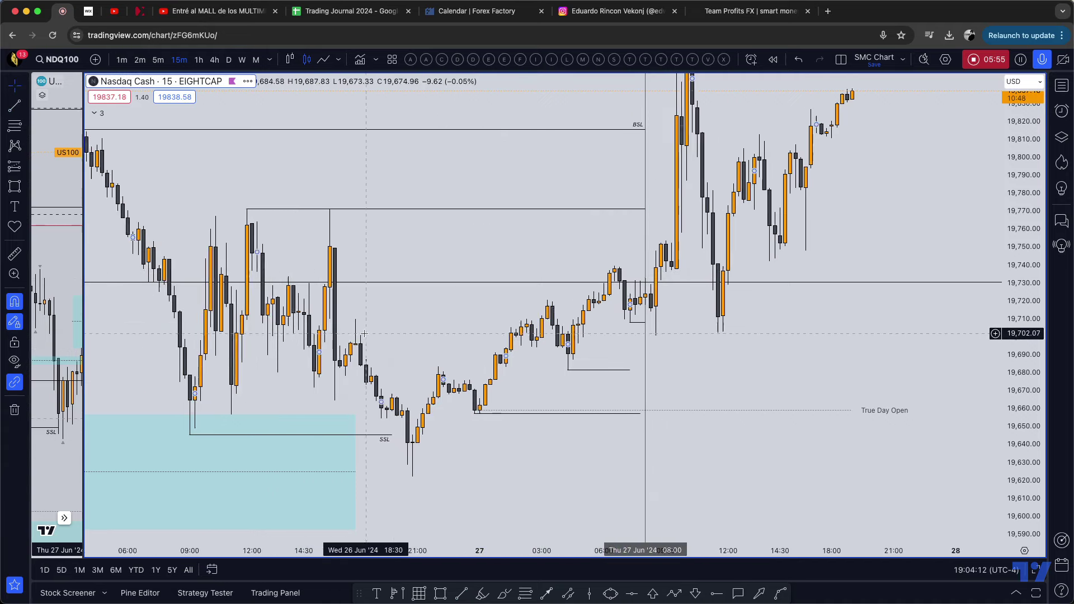
pyautogui.moveTo(672, 466); pyautogui.dragTo(551, 407)
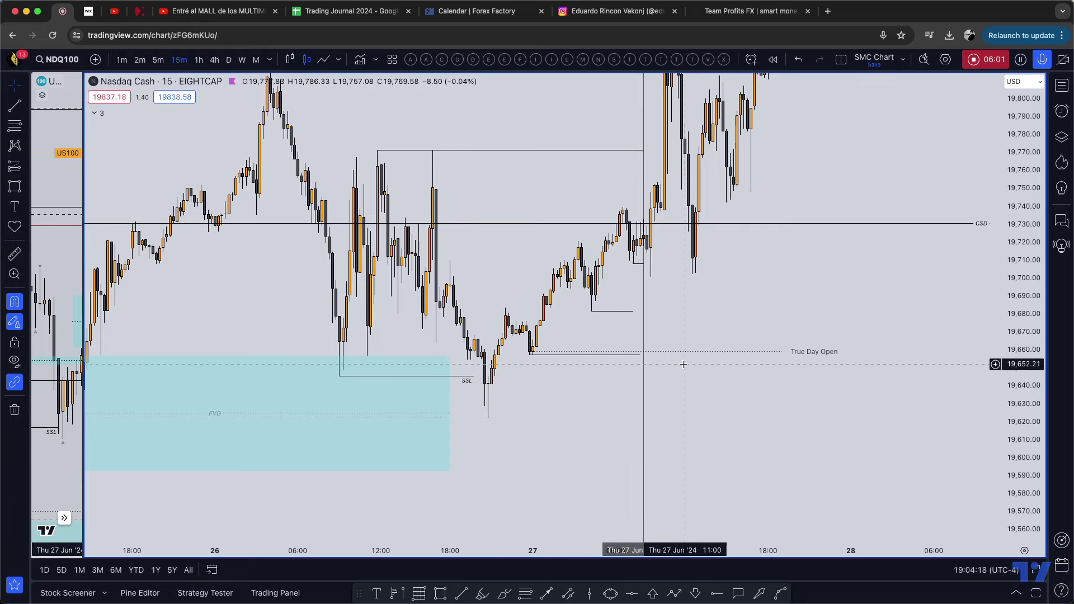
pyautogui.moveTo(701, 333); pyautogui.dragTo(699, 340)
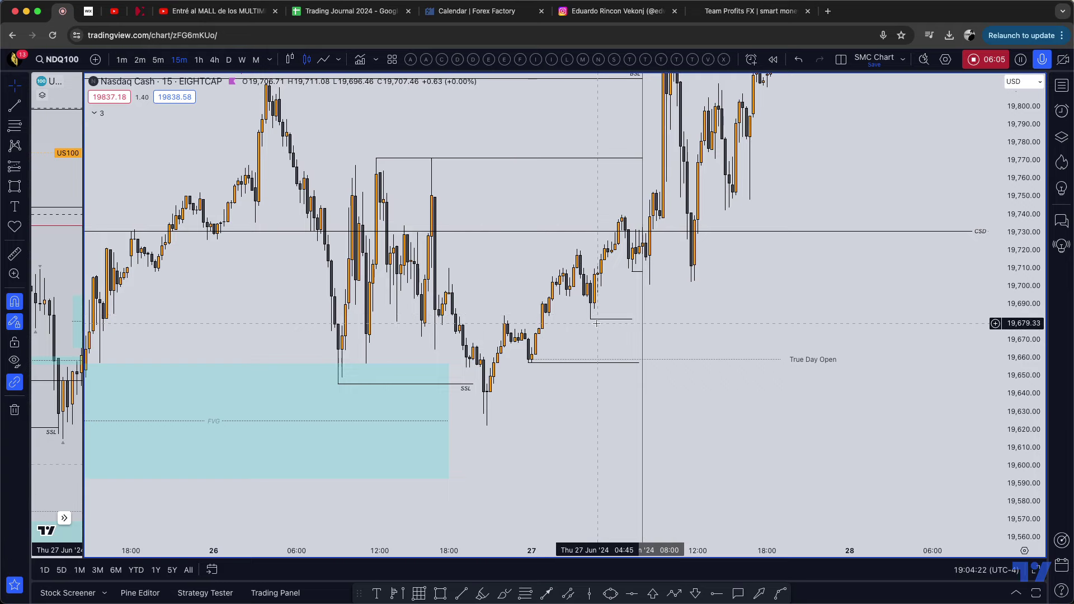
pyautogui.scroll(3, 514, 364)
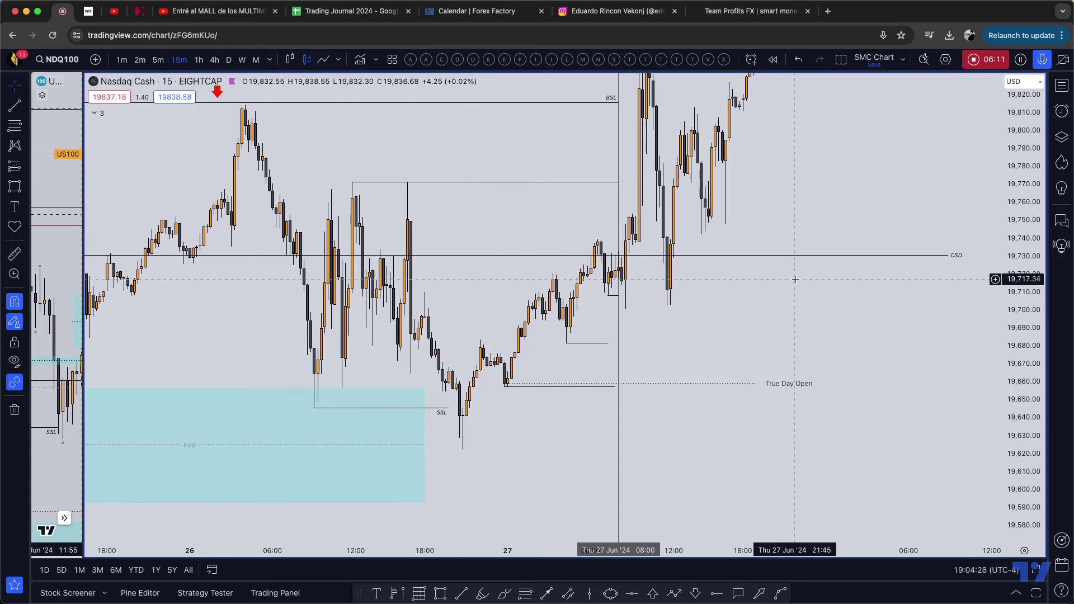
pyautogui.scroll(5, 671, 350)
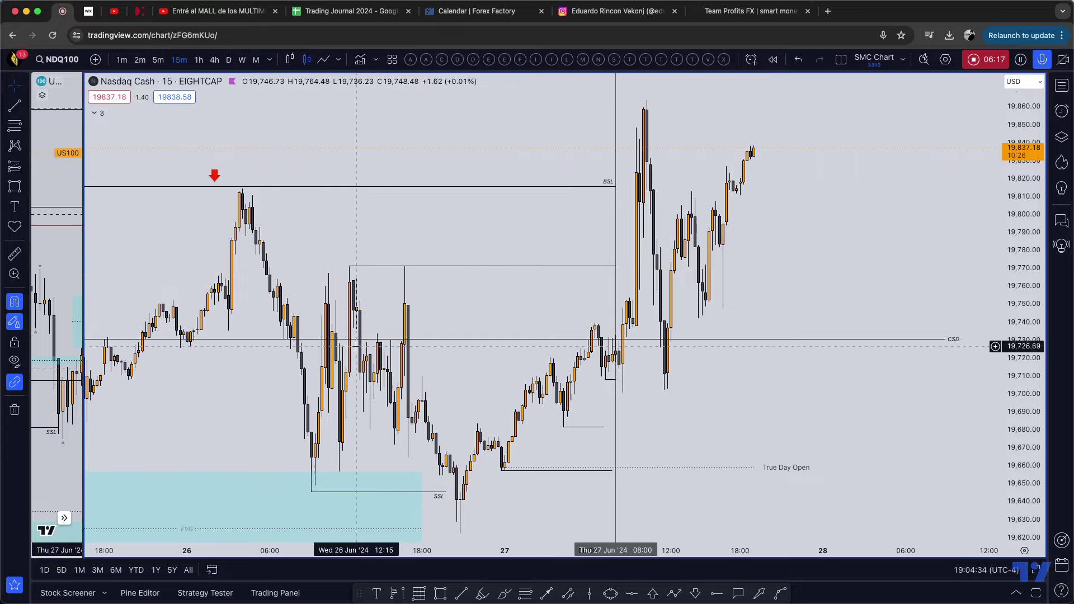
pyautogui.moveTo(371, 223); pyautogui.dragTo(545, 256)
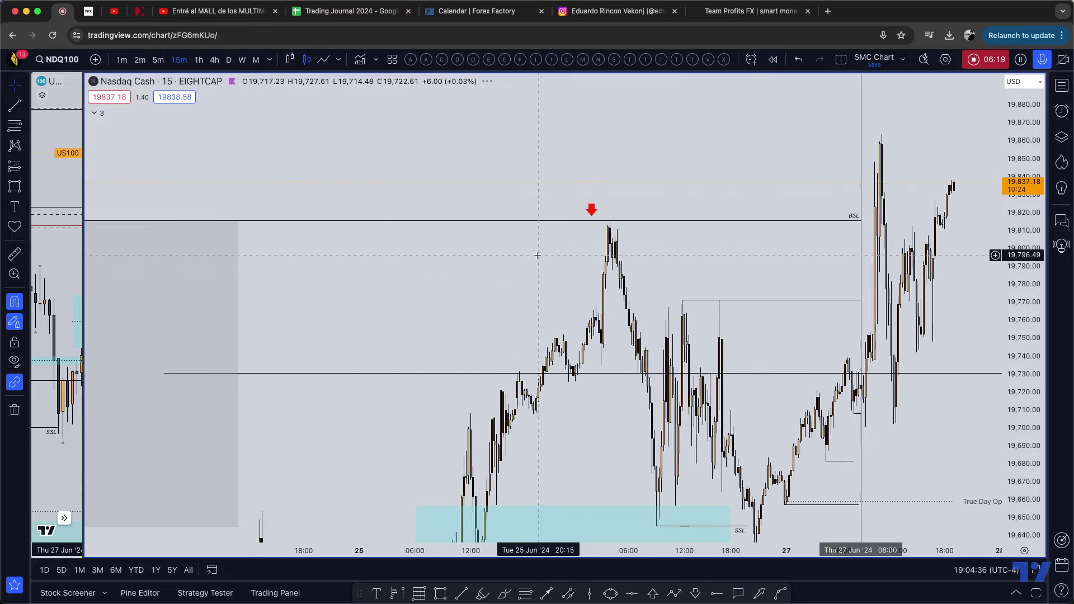
pyautogui.scroll(-5, 664, 226)
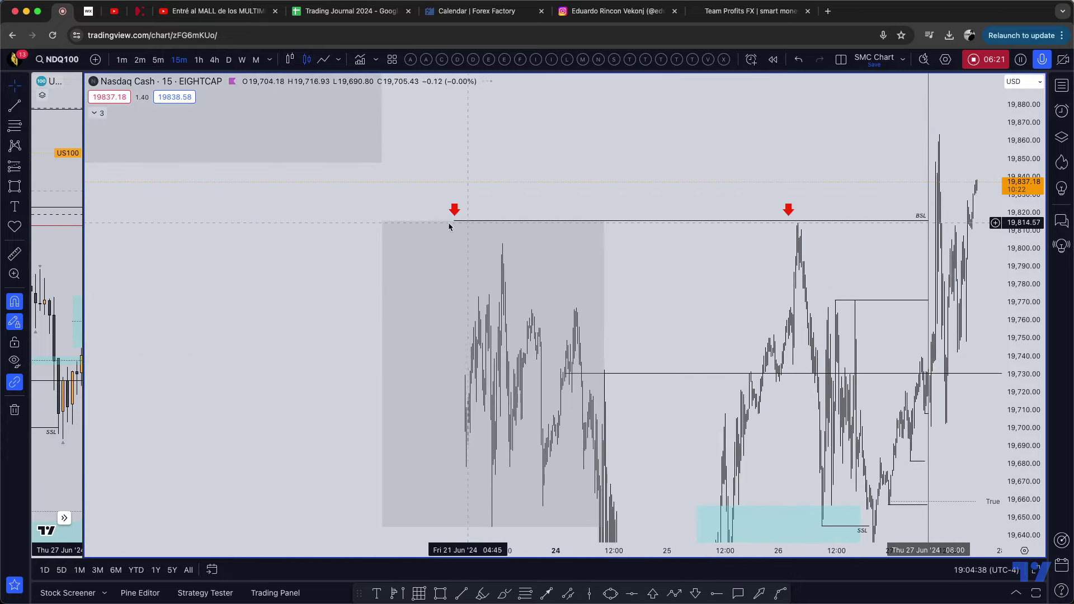
pyautogui.scroll(5, 865, 226)
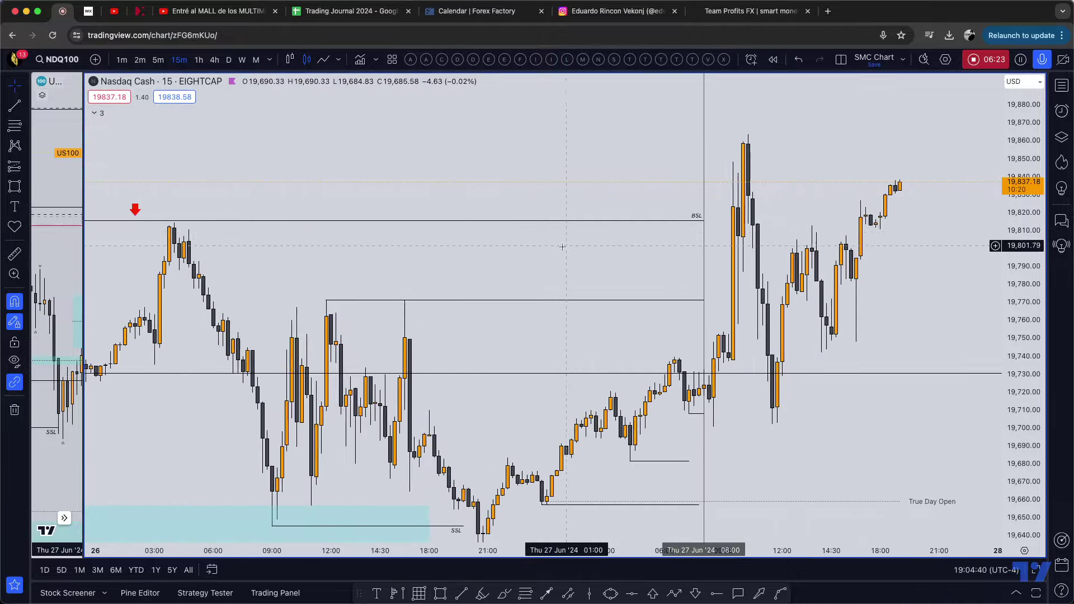
# - Start a bar replay on the 15m chart from the vertical line at 27 June 08:00
pyautogui.scroll(2, 680, 314)
pyautogui.moveTo(732, 330); pyautogui.dragTo(733, 237)
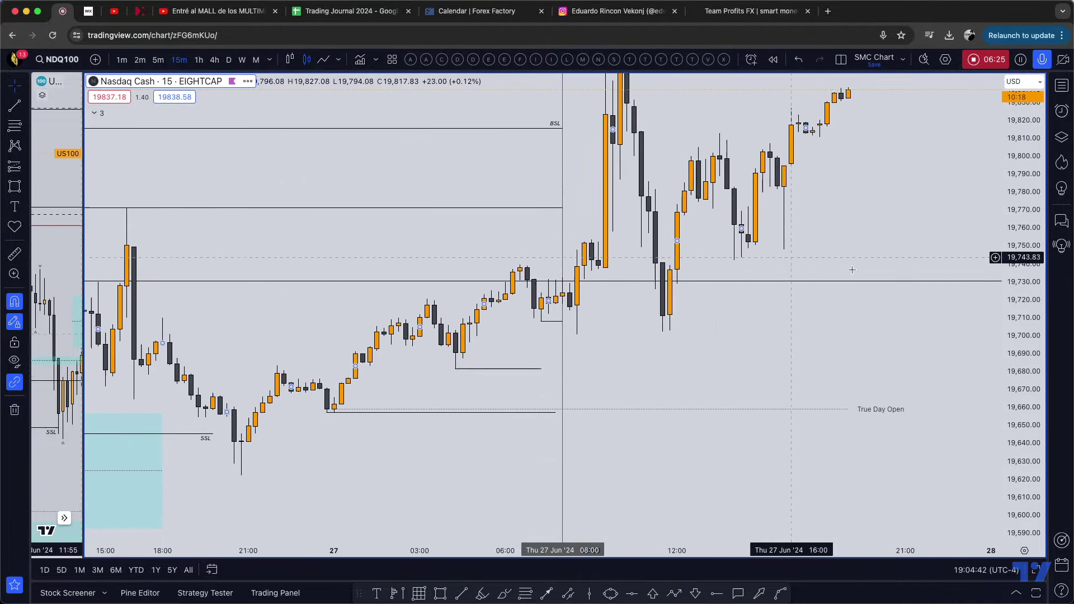
pyautogui.scroll(-3, 850, 269)
pyautogui.scroll(3, 856, 191)
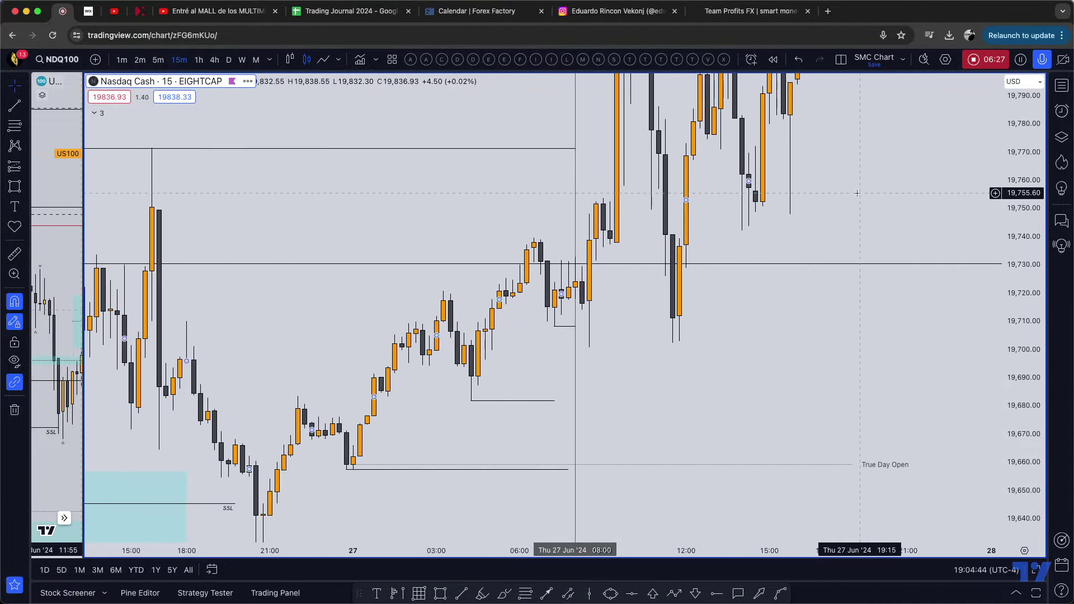
pyautogui.scroll(2, 697, 273)
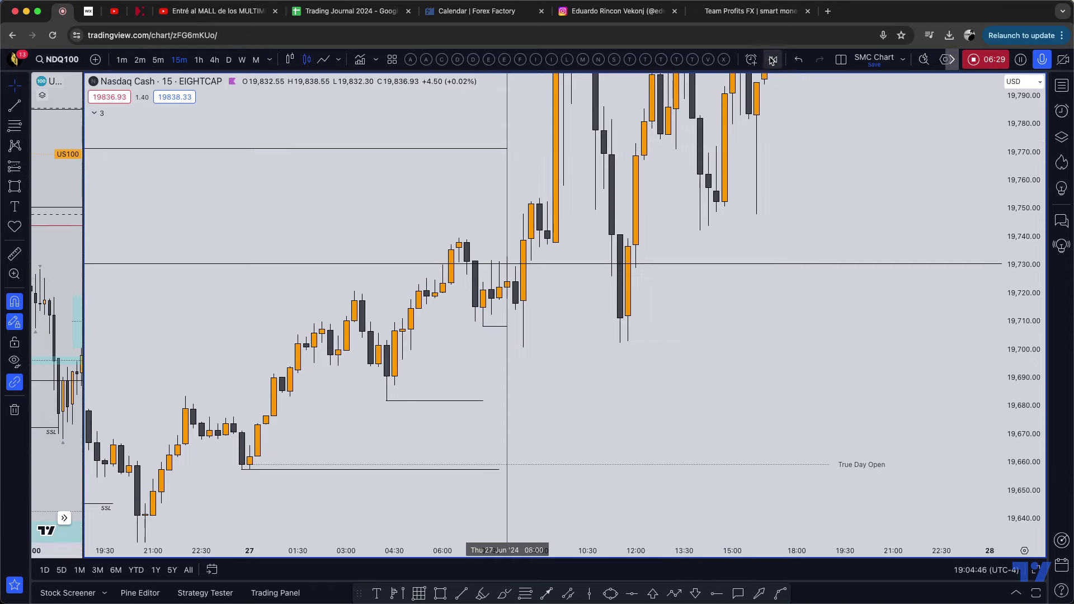
pyautogui.click(507, 247)
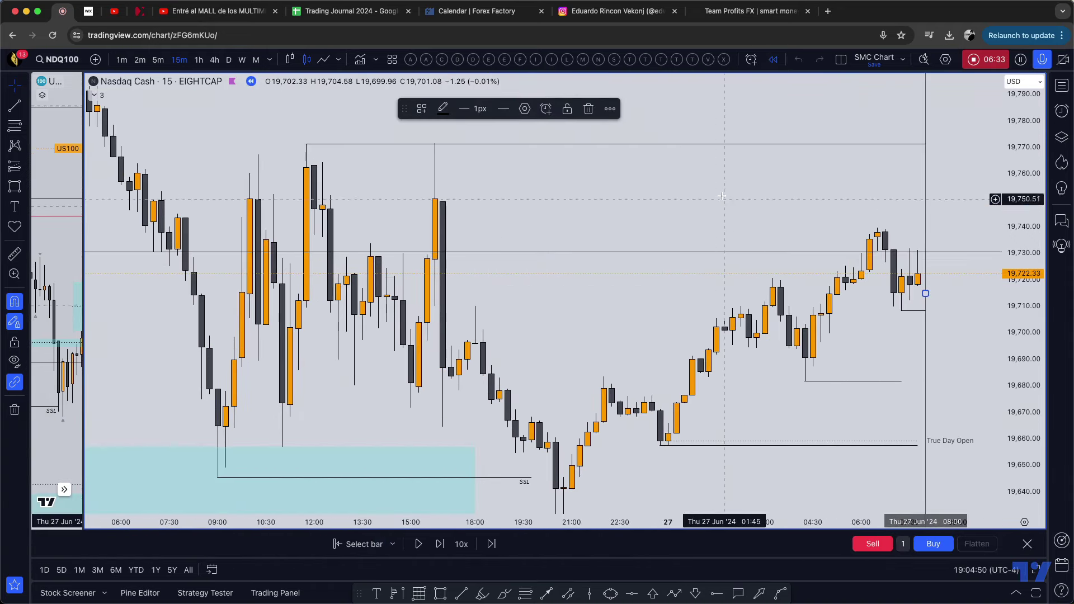
# - Switch the replay chart to the 5m timeframe and show the price action up to 27 June 08:00
pyautogui.click(158, 59)
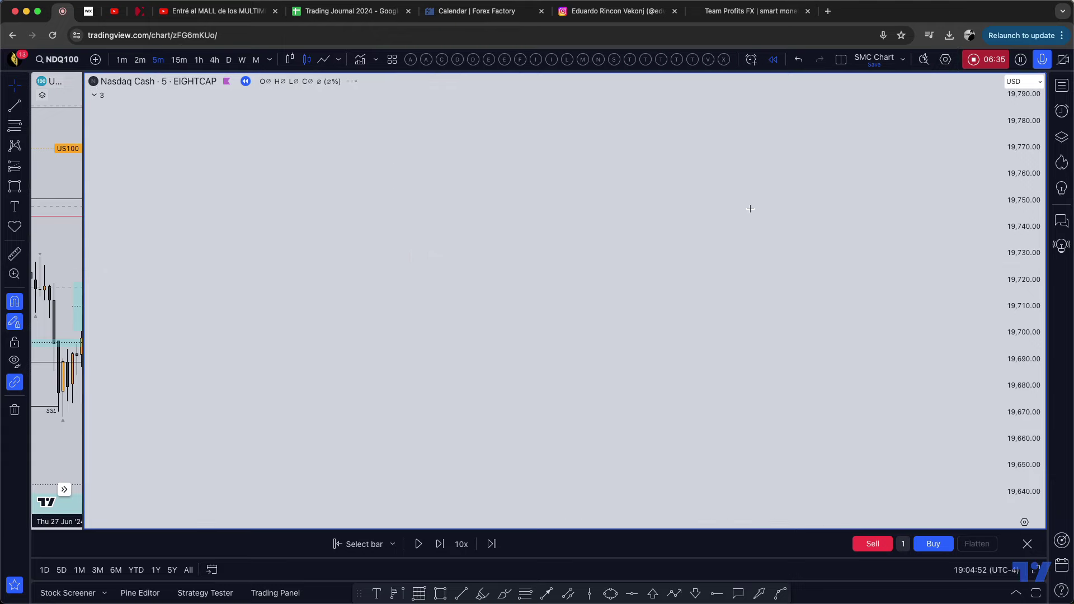
pyautogui.scroll(-5, 868, 183)
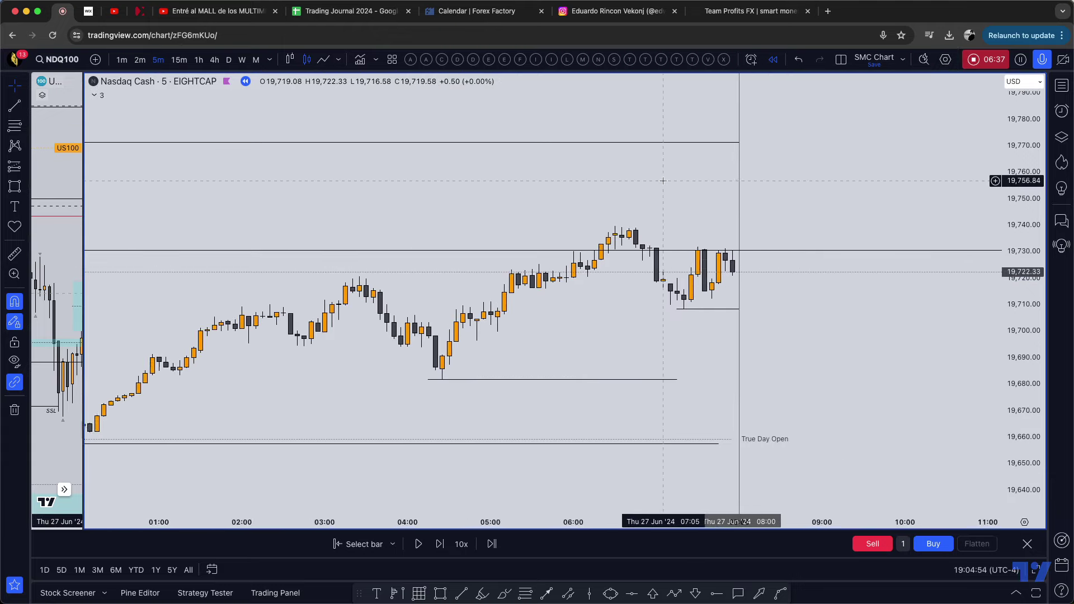
pyautogui.scroll(3, 1019, 306)
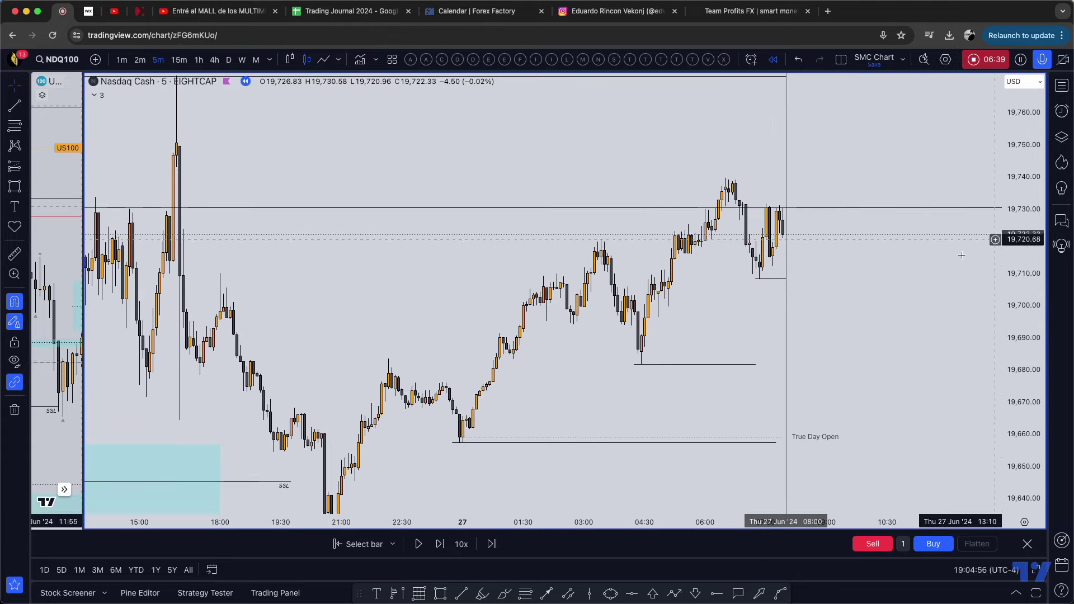
# - Advance the 5m replay bar by bar from 27 June 08:00 to the 08:30 candle
pyautogui.click(439, 543)
pyautogui.click(439, 544)
pyautogui.click(438, 544)
pyautogui.click(439, 544)
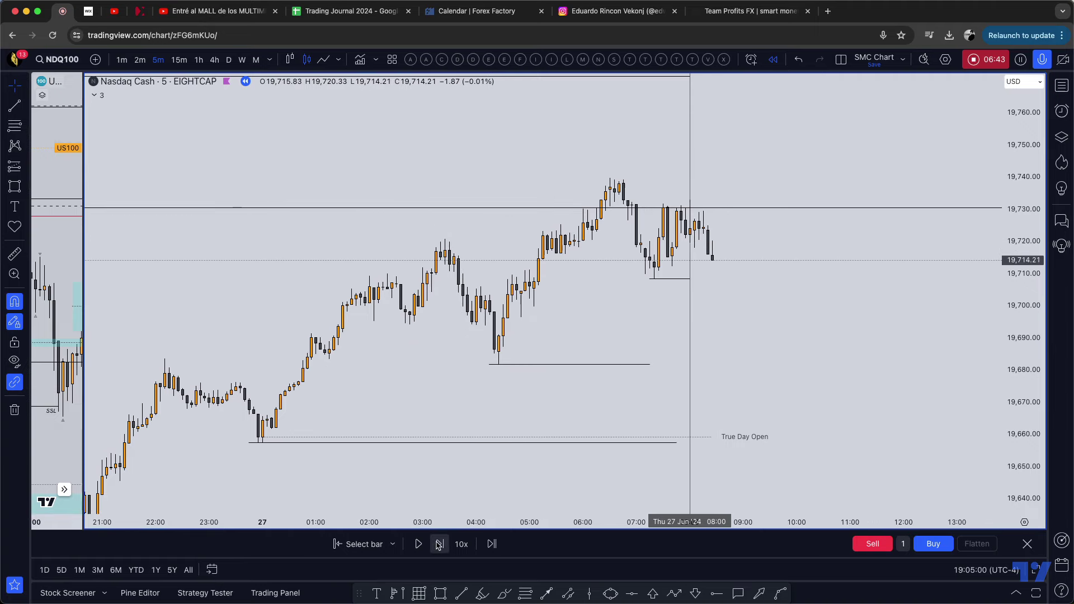
pyautogui.click(438, 543)
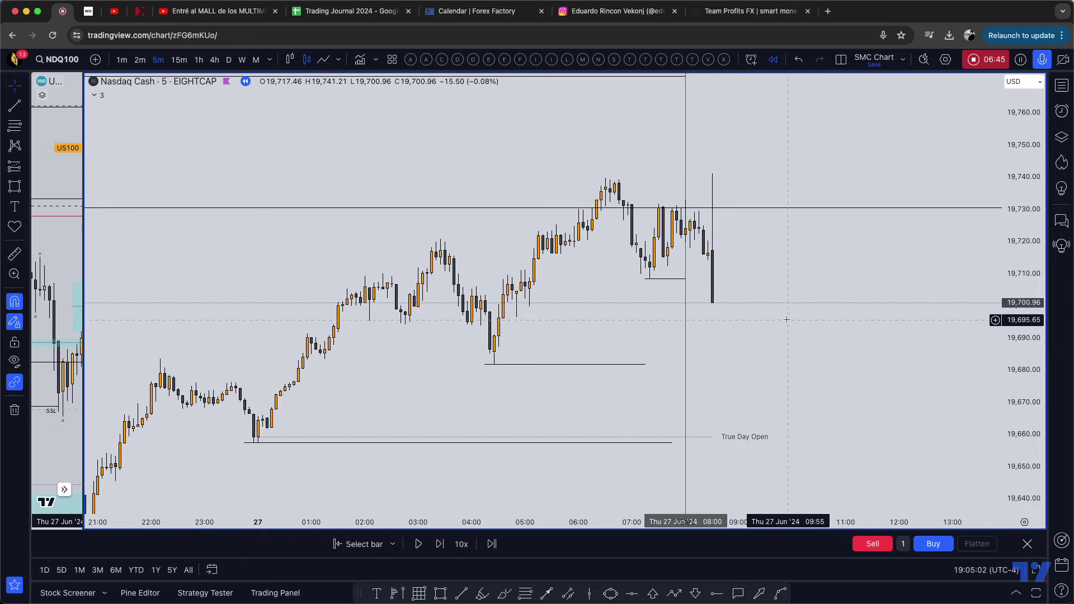
# - Extend the 19,708.46 low line to just before the 27 June 08:30 candle
pyautogui.scroll(1, 801, 299)
pyautogui.moveTo(801, 299); pyautogui.dragTo(725, 305)
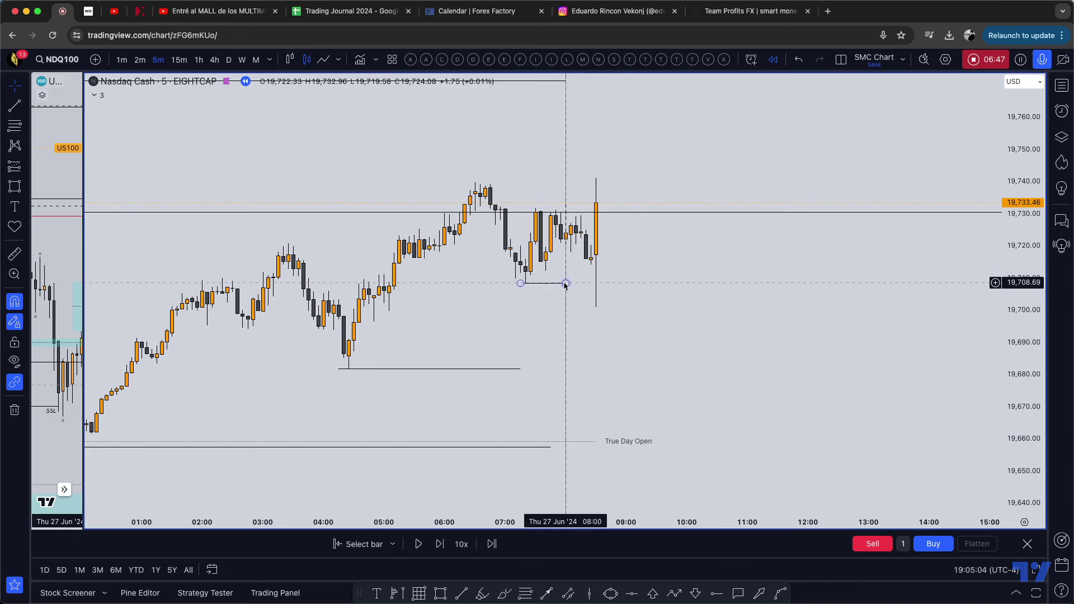
pyautogui.click(591, 283)
# - Draw a short horizontal trend line at 19,723.58 from the 08:20 candle to about 09:05 on 27 June
pyautogui.scroll(-2, 758, 297)
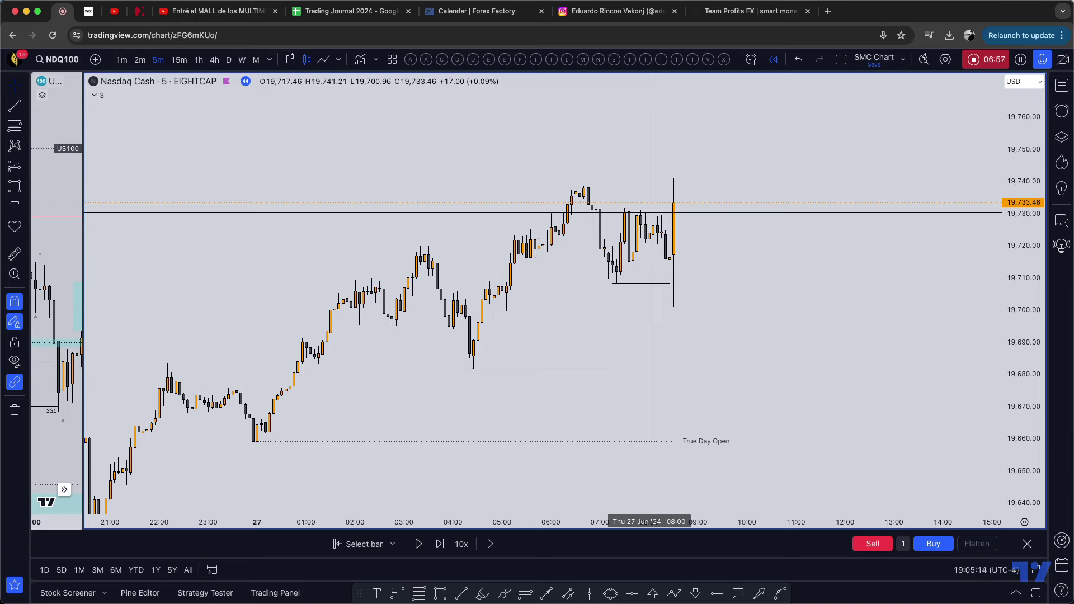
pyautogui.scroll(-3, 794, 289)
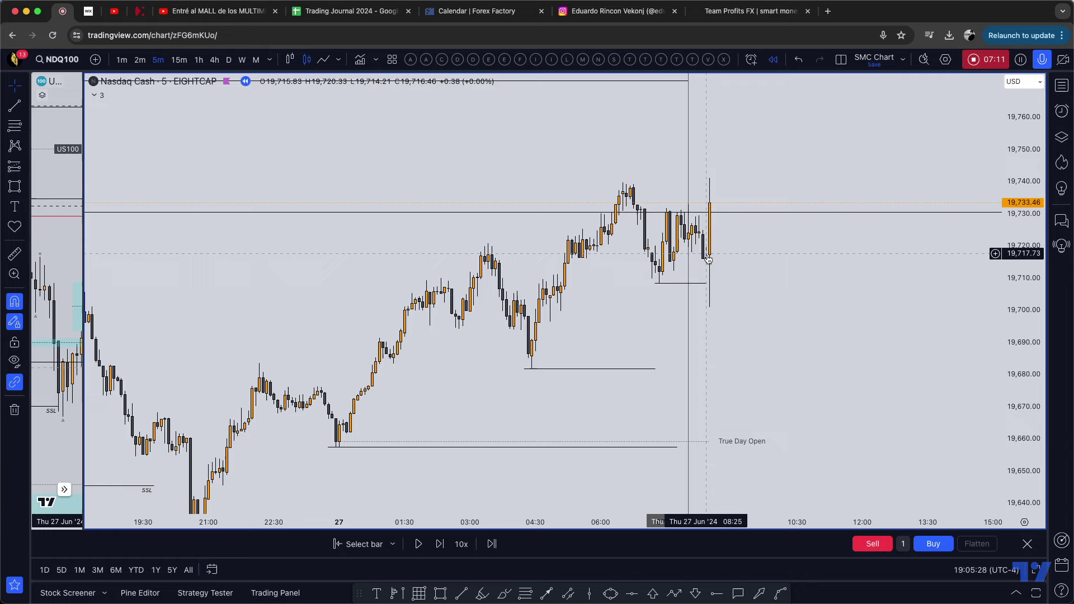
pyautogui.moveTo(785, 280); pyautogui.dragTo(715, 292)
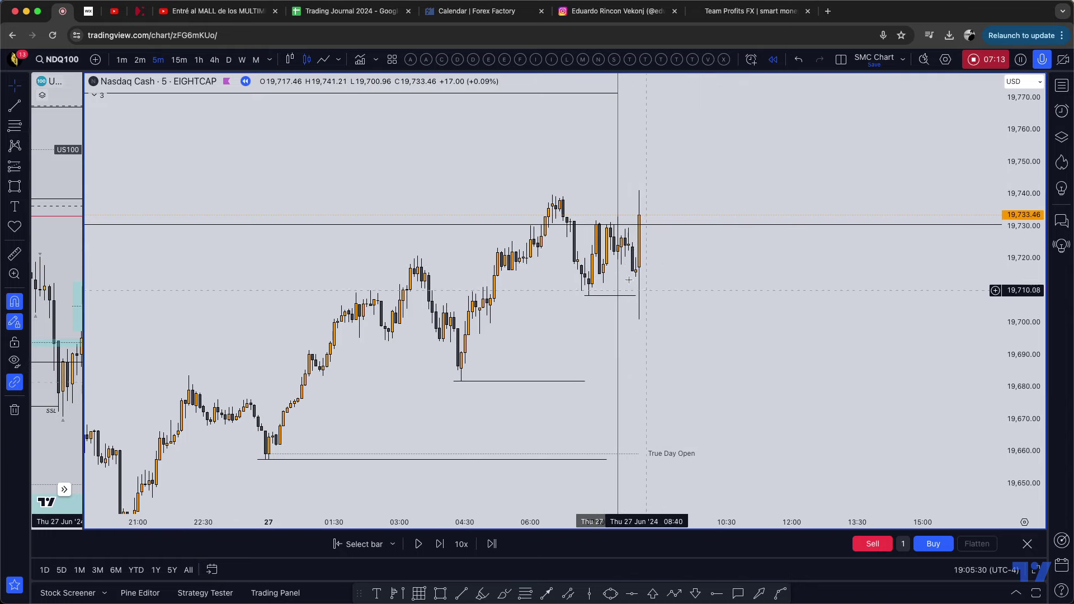
pyautogui.hscroll(3, 689, 299)
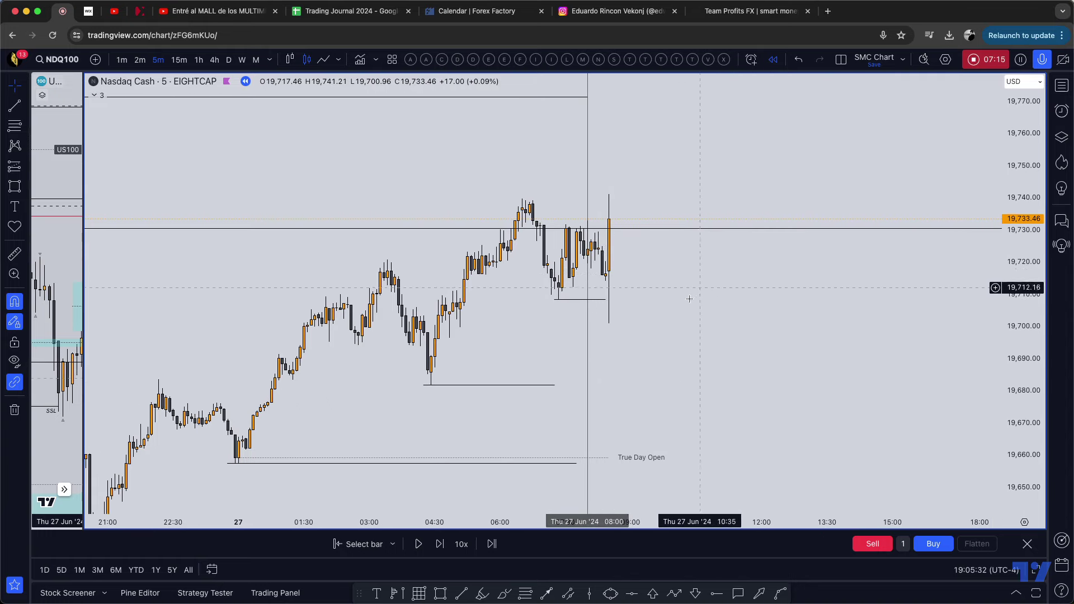
pyautogui.hotkey('alt', 't')
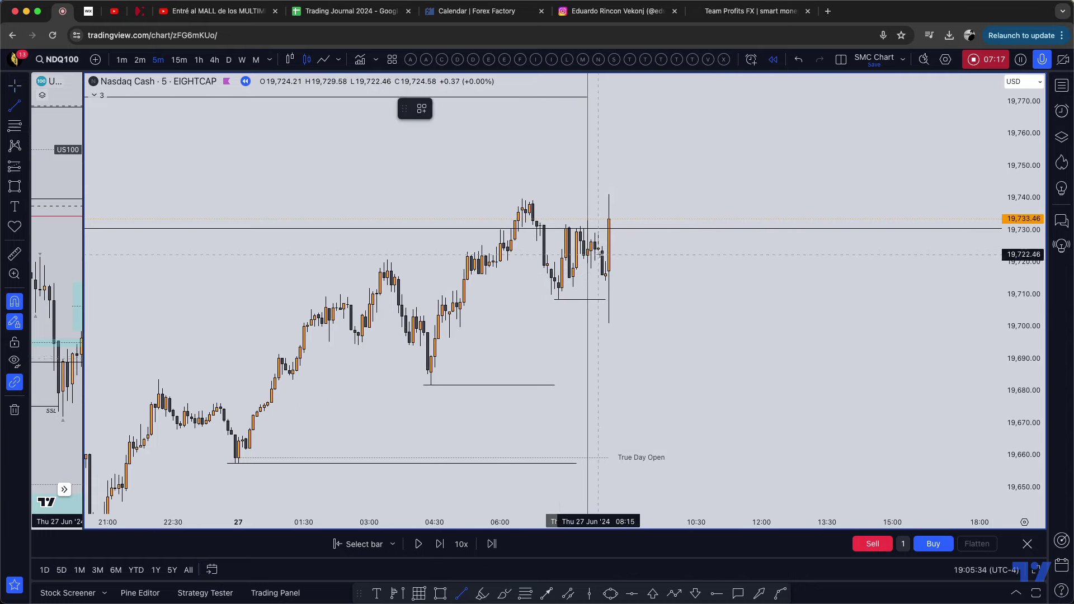
pyautogui.moveTo(601, 251); pyautogui.dragTo(634, 251)
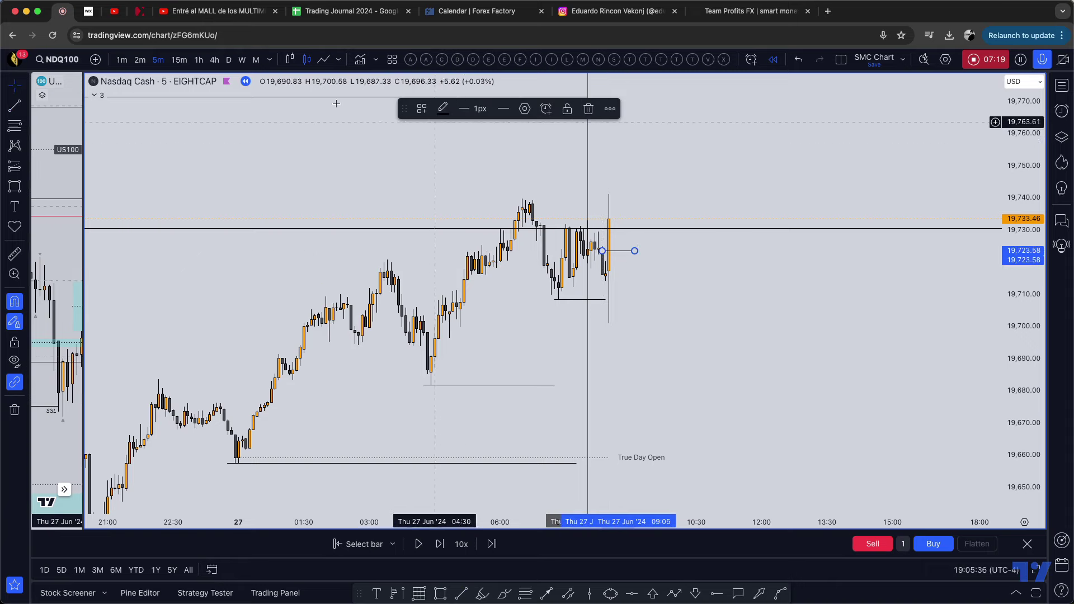
# - Widen the US 100 chart to examine its marked levels and trade, then restore the wide Nasdaq replay chart
pyautogui.moveTo(84, 127); pyautogui.dragTo(592, 127)
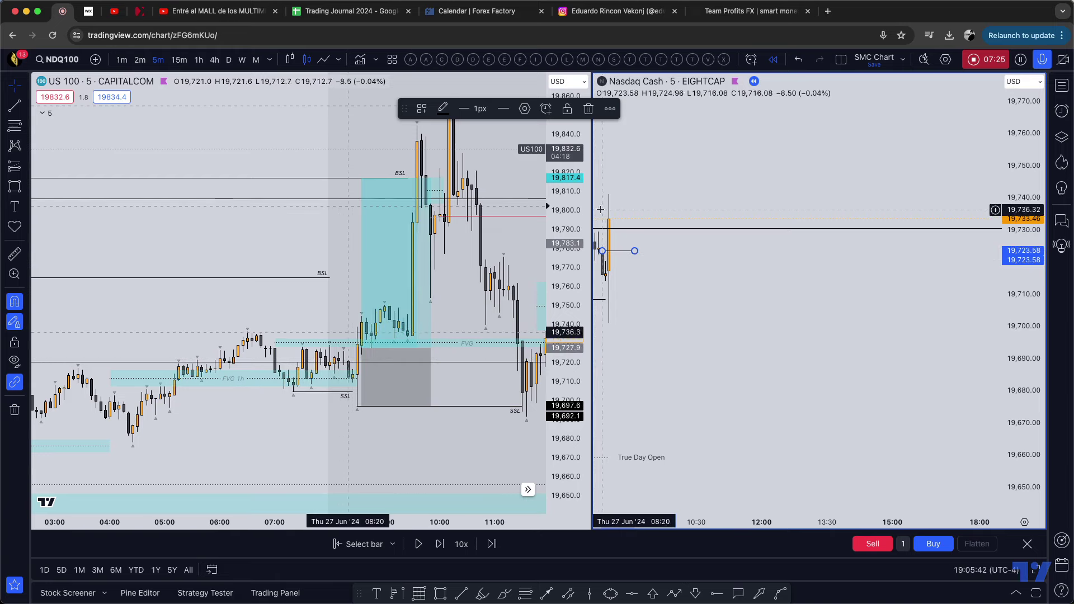
pyautogui.moveTo(591, 209); pyautogui.dragTo(149, 209)
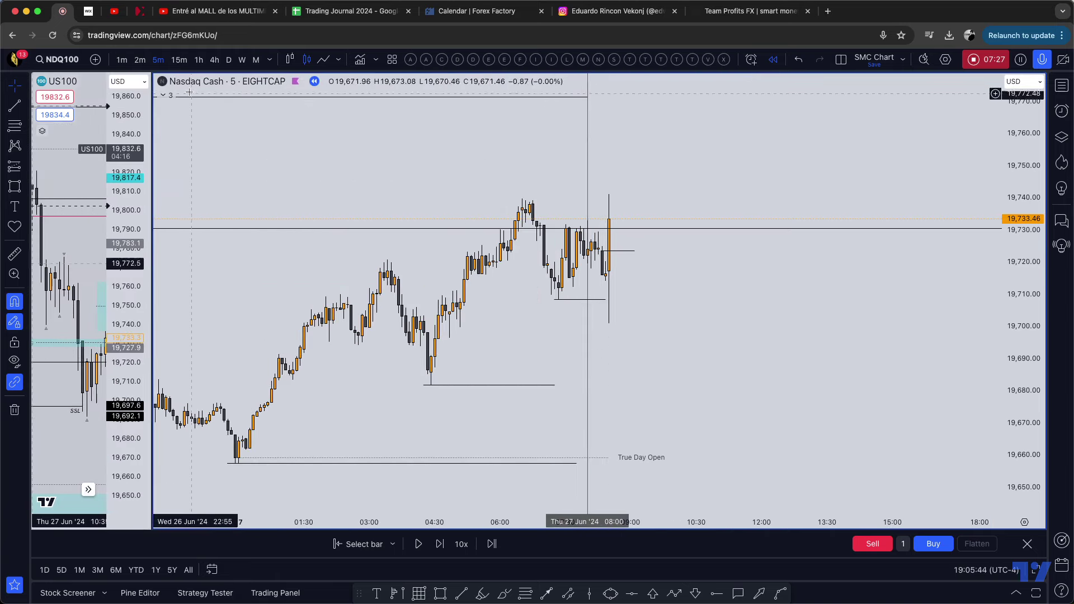
# - Switch the replay chart to 1h and mark the lower FVG with a rectangle from 19,676.33 to 19,683.46, ending at 05:00
pyautogui.click(199, 59)
pyautogui.scroll(5, 707, 315)
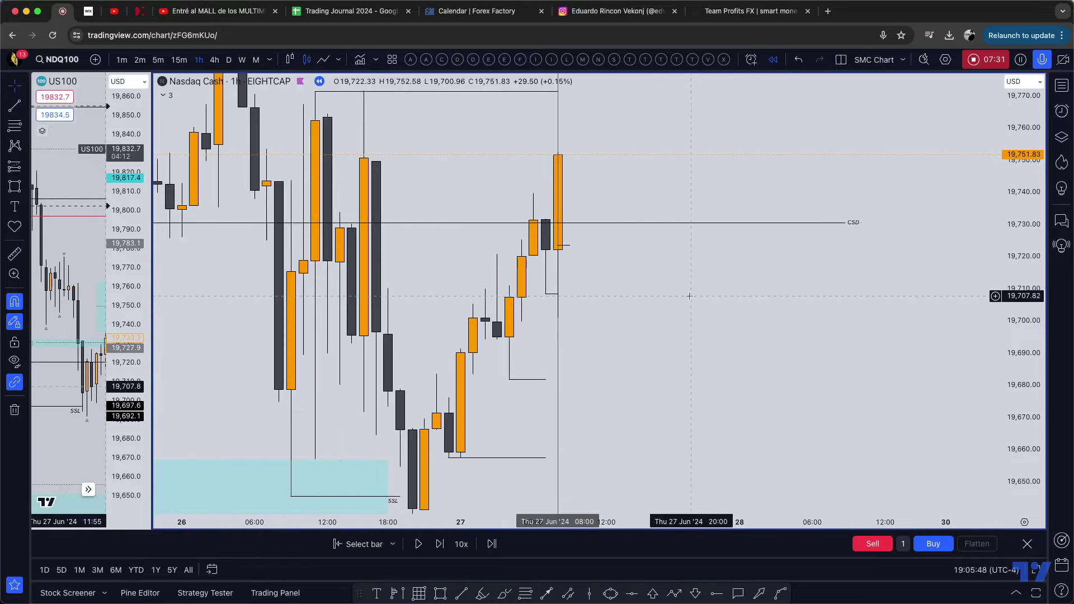
pyautogui.moveTo(689, 296); pyautogui.dragTo(822, 272)
pyautogui.scroll(2, 822, 271)
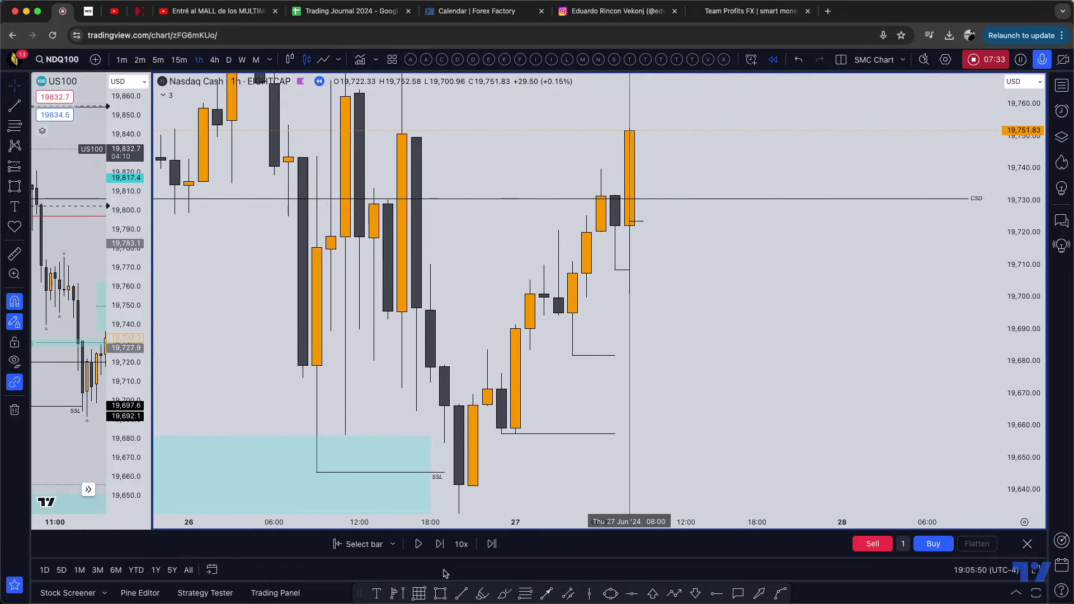
pyautogui.click(440, 593)
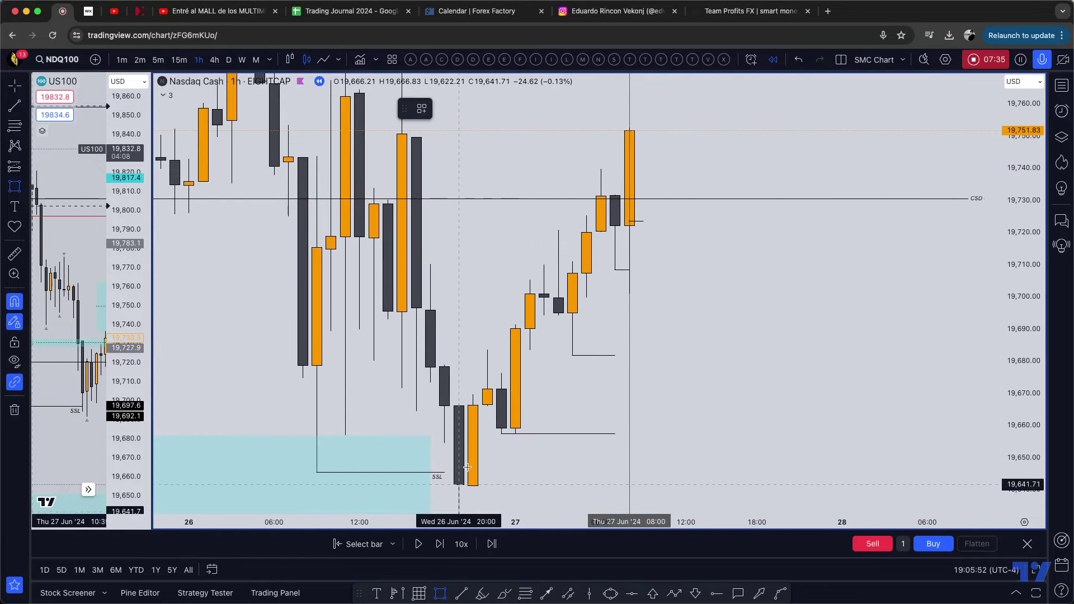
pyautogui.moveTo(501, 373); pyautogui.dragTo(586, 363)
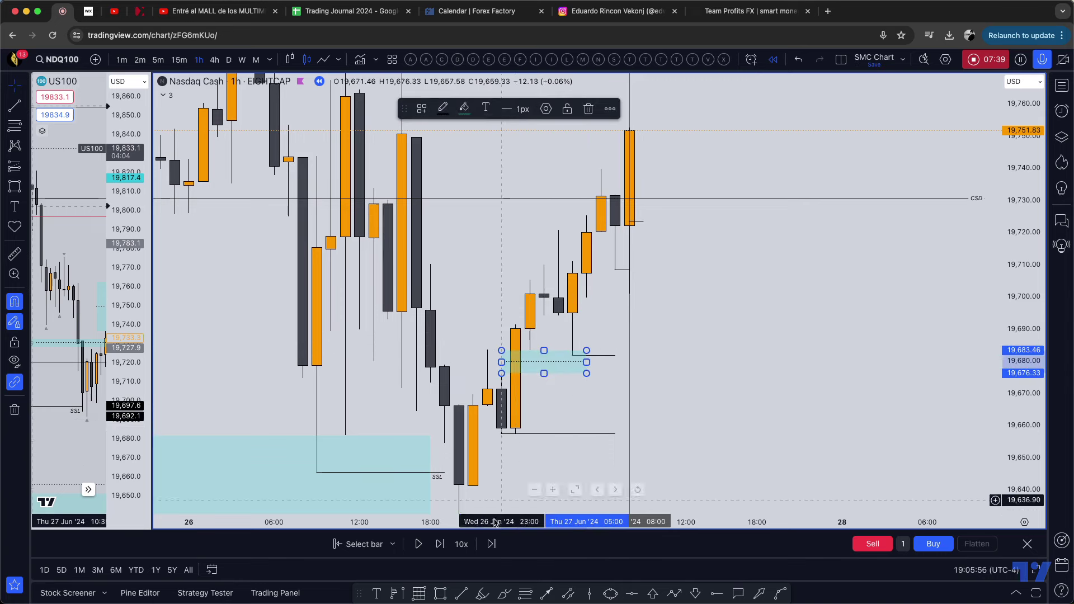
# - Mark the upper 1h FVG of 27 June with a rectangle from about 19,711 to 19,720, reaching just past the 08:00 candle
pyautogui.click(543, 421)
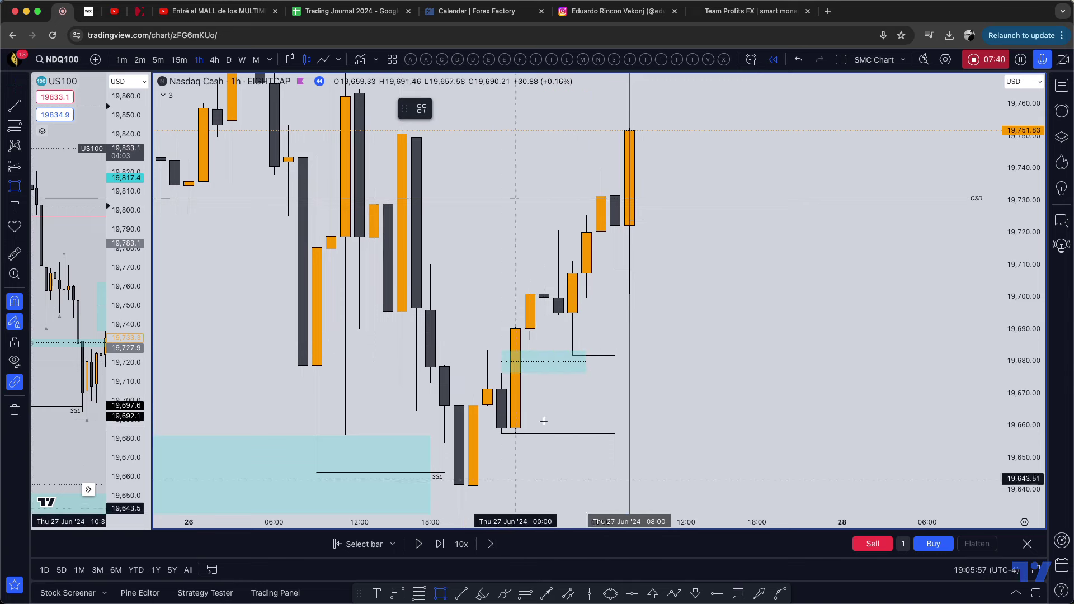
pyautogui.click(573, 262)
pyautogui.click(600, 233)
pyautogui.moveTo(601, 246); pyautogui.dragTo(643, 247)
pyautogui.click(712, 284)
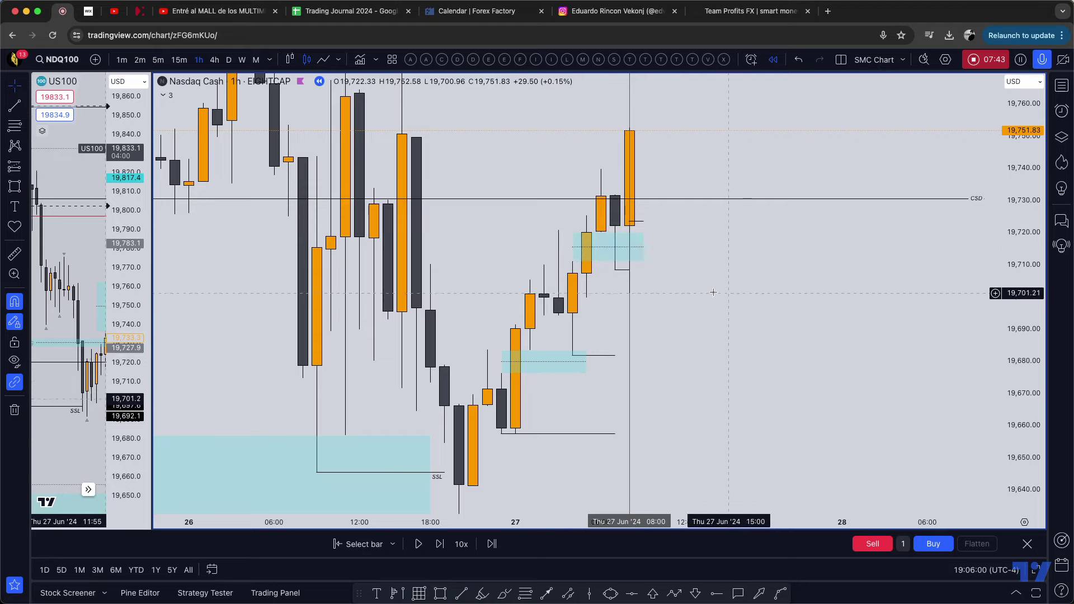
# - Return the replay chart to 5m and extend the upper FVG rectangle to about 09:25
pyautogui.click(159, 61)
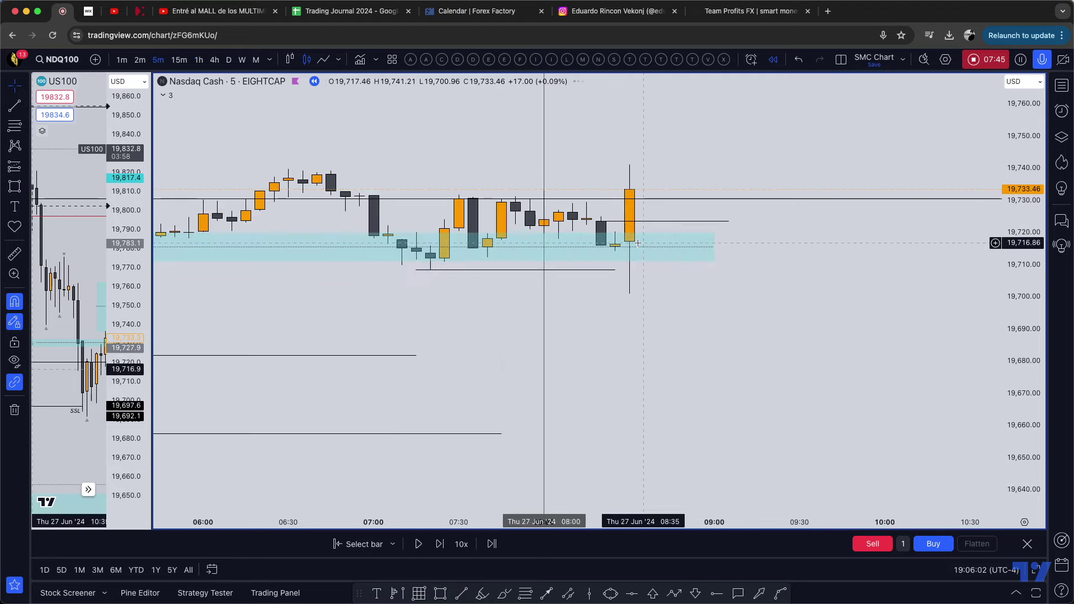
pyautogui.hscroll(5, 907, 306)
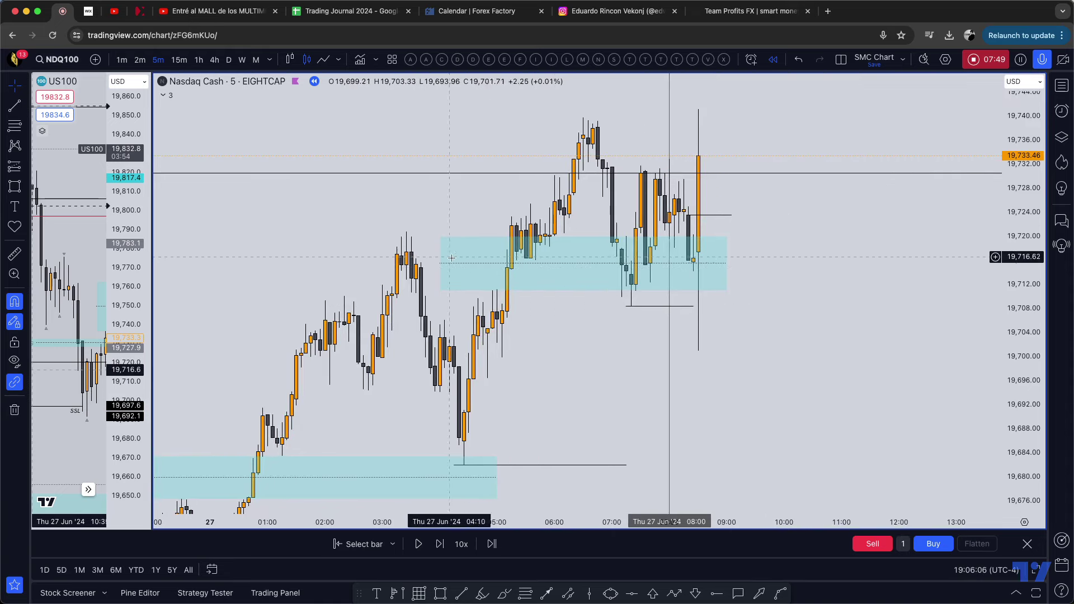
pyautogui.hscroll(2, 786, 268)
pyautogui.hscroll(3, 727, 268)
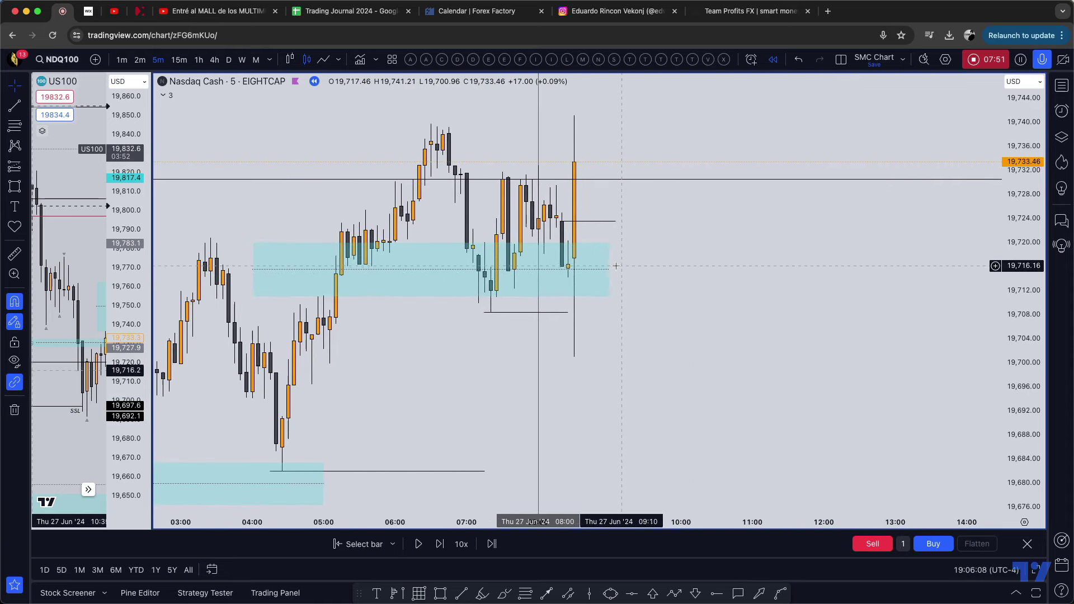
pyautogui.moveTo(608, 270); pyautogui.dragTo(639, 270)
pyautogui.moveTo(753, 259); pyautogui.dragTo(867, 262)
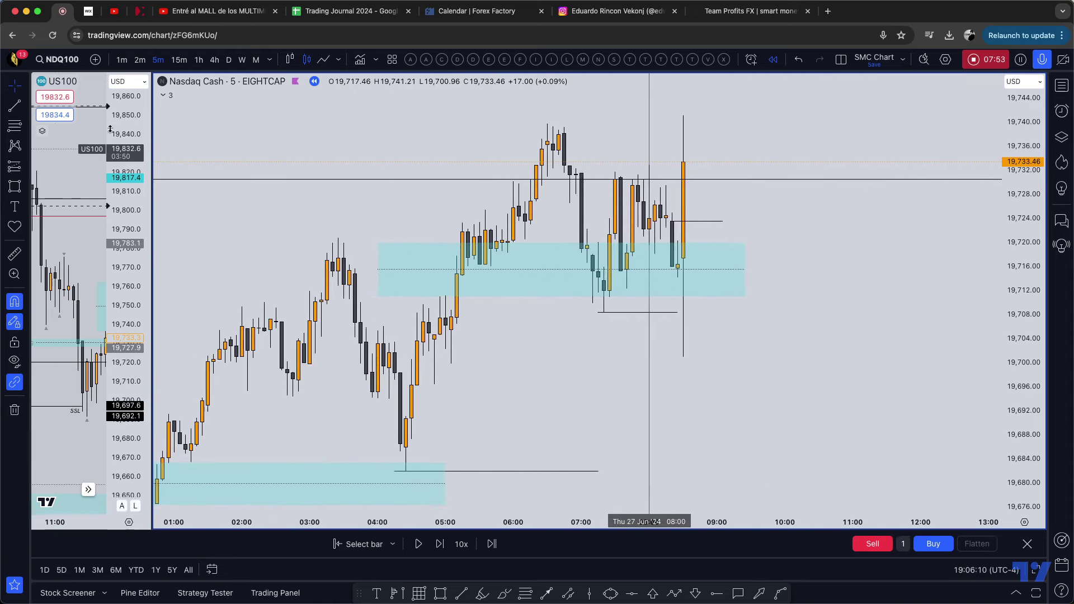
# - Draw a Fibonacci retracement from the 04:25 low at 19,681.96 up to the session high at 19,739.81
pyautogui.click(12, 129)
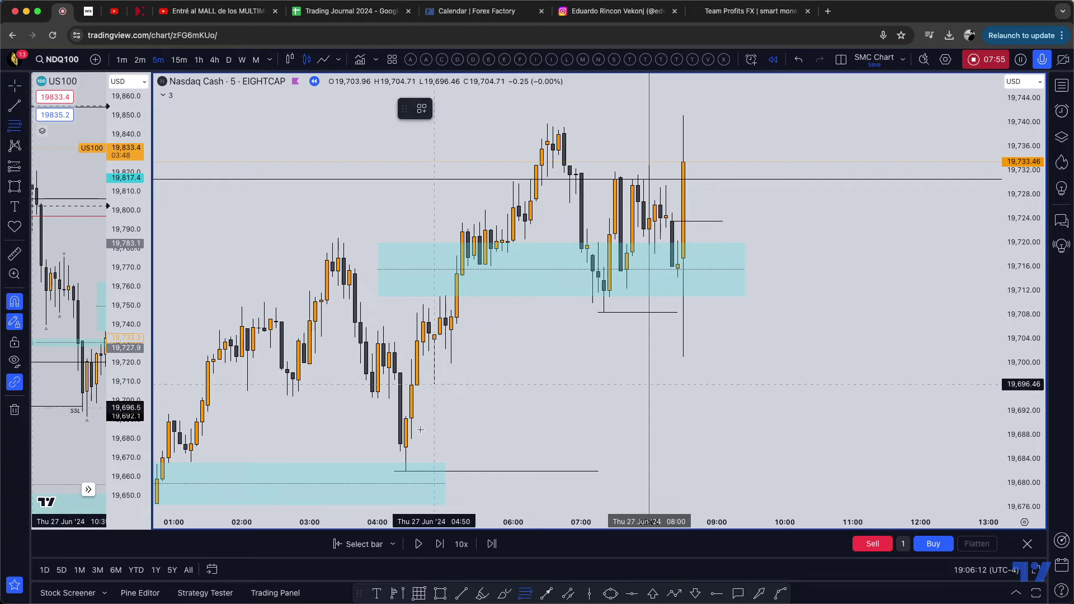
pyautogui.click(405, 471)
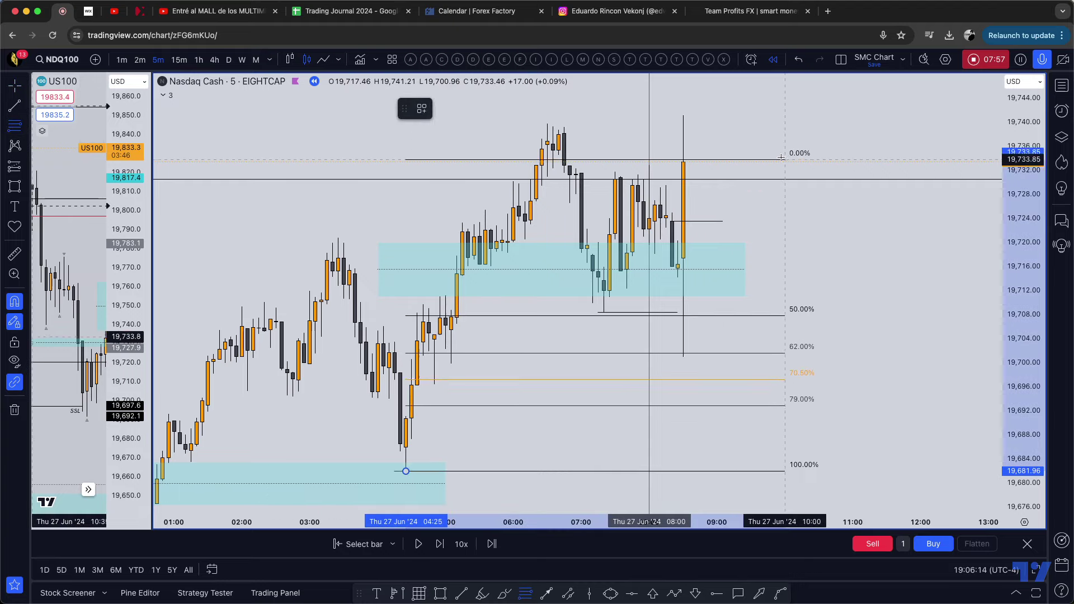
pyautogui.click(762, 123)
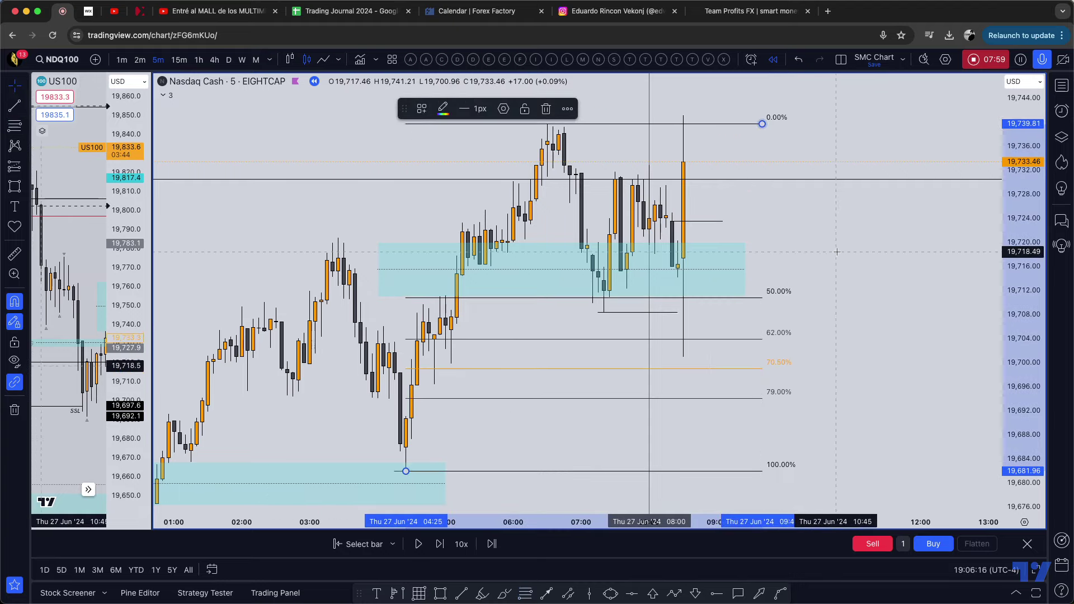
pyautogui.moveTo(874, 264); pyautogui.dragTo(906, 280)
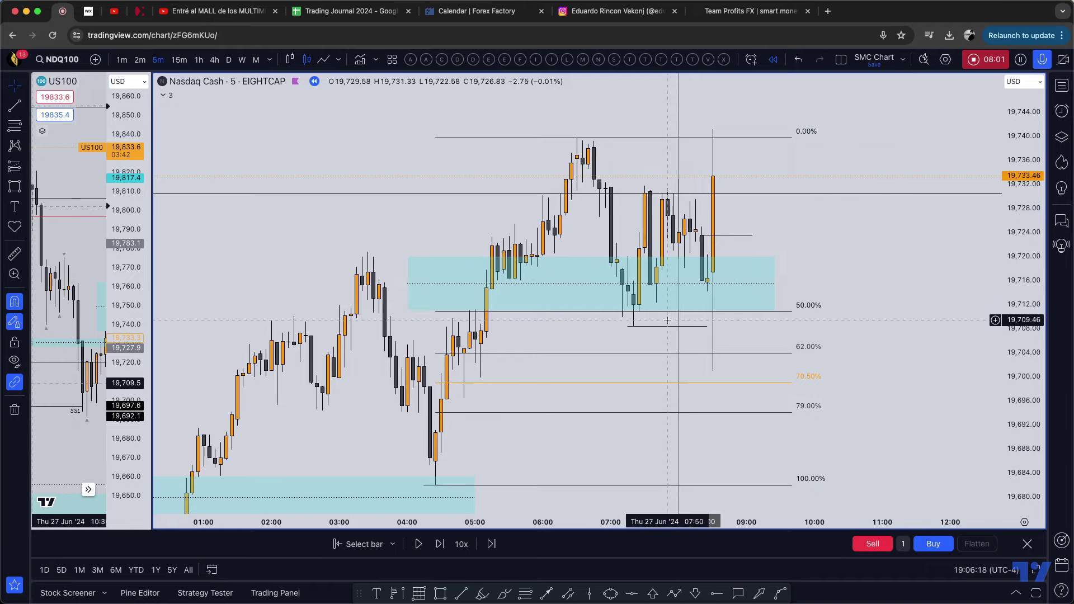
# - Examine the 08:30 candle's reach into the FVG and Fibonacci levels, and extend the 19,723.58 line to about 10:10
pyautogui.click(713, 271)
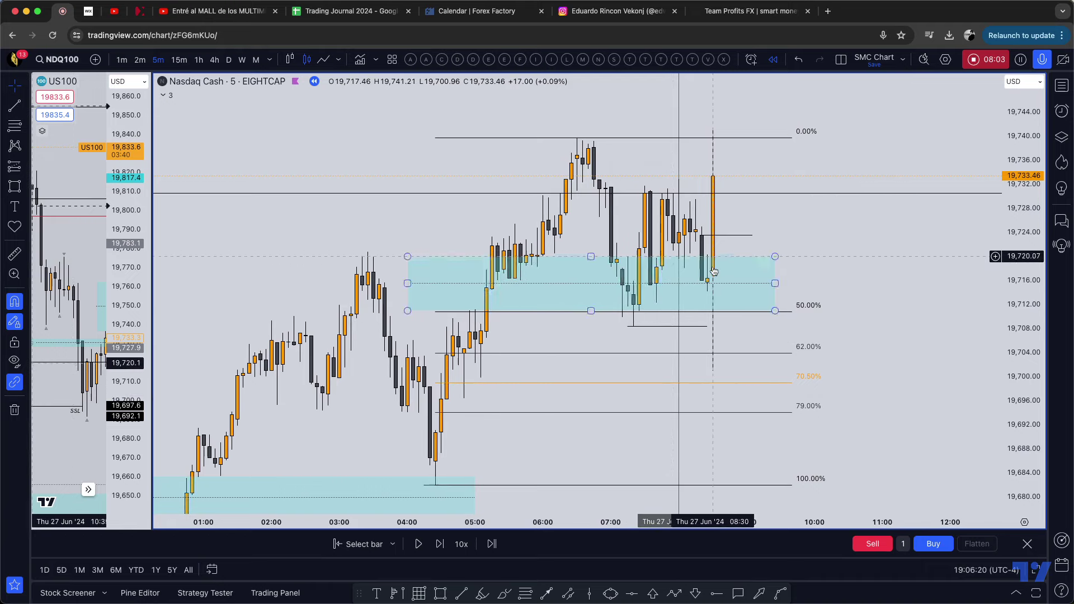
pyautogui.click(687, 359)
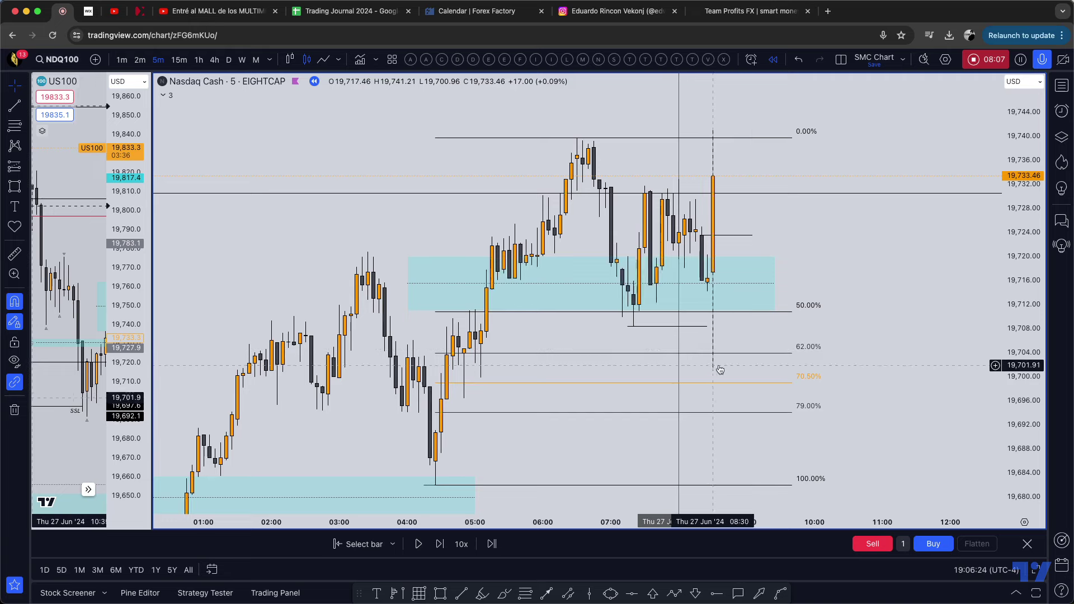
pyautogui.moveTo(716, 277); pyautogui.dragTo(690, 329)
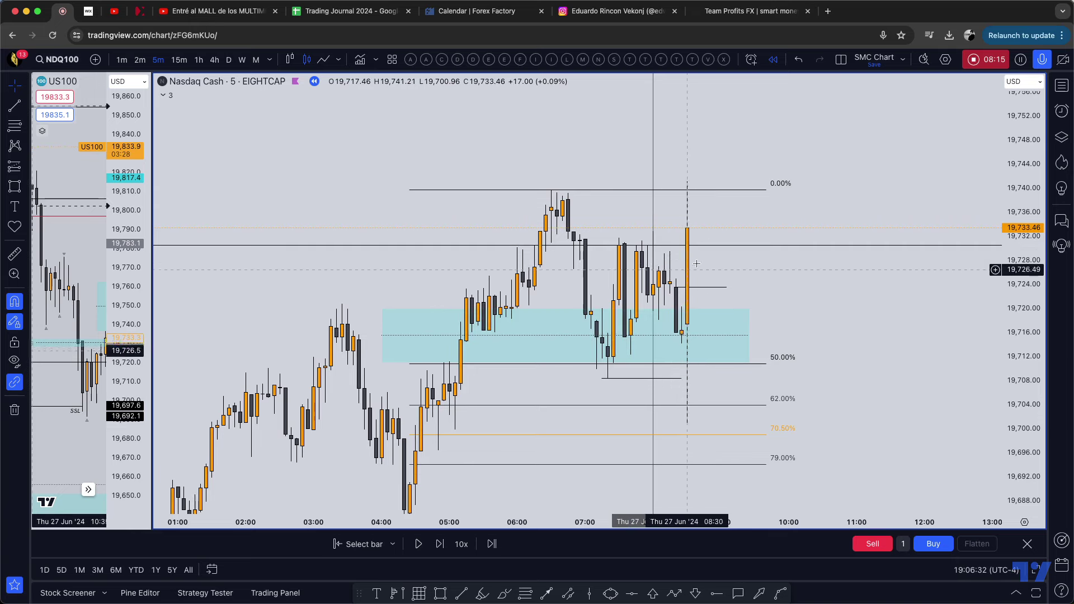
pyautogui.moveTo(844, 303); pyautogui.dragTo(893, 273)
pyautogui.keyDown('shift'); pyautogui.click(753, 276); pyautogui.keyUp('shift')
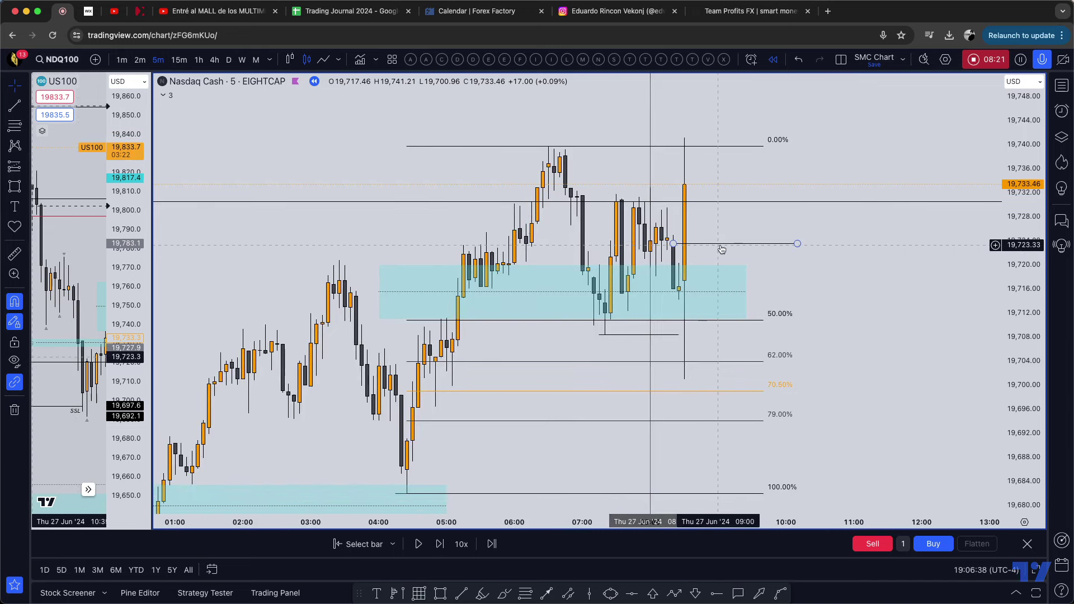
# - Advance the 5m replay by one bar to the 08:35 candle
pyautogui.click(441, 546)
pyautogui.scroll(-2, 943, 288)
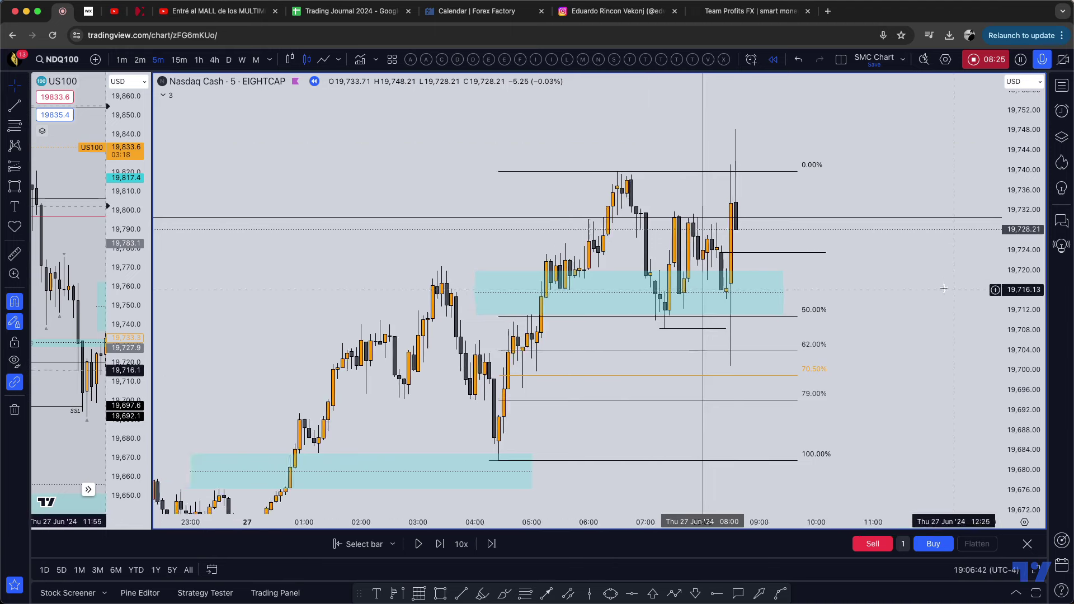
pyautogui.scroll(-1, 944, 288)
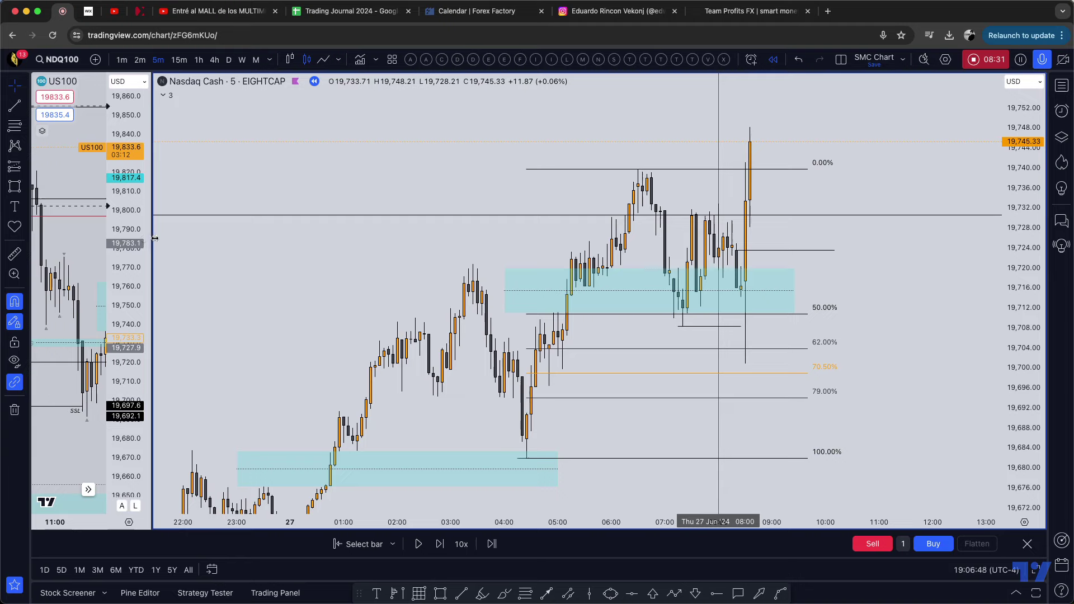
# - Widen the US 100 chart to examine its 08:30 entry area, then narrow it but keep the trade visible beside the replay
pyautogui.moveTo(155, 238); pyautogui.dragTo(641, 238)
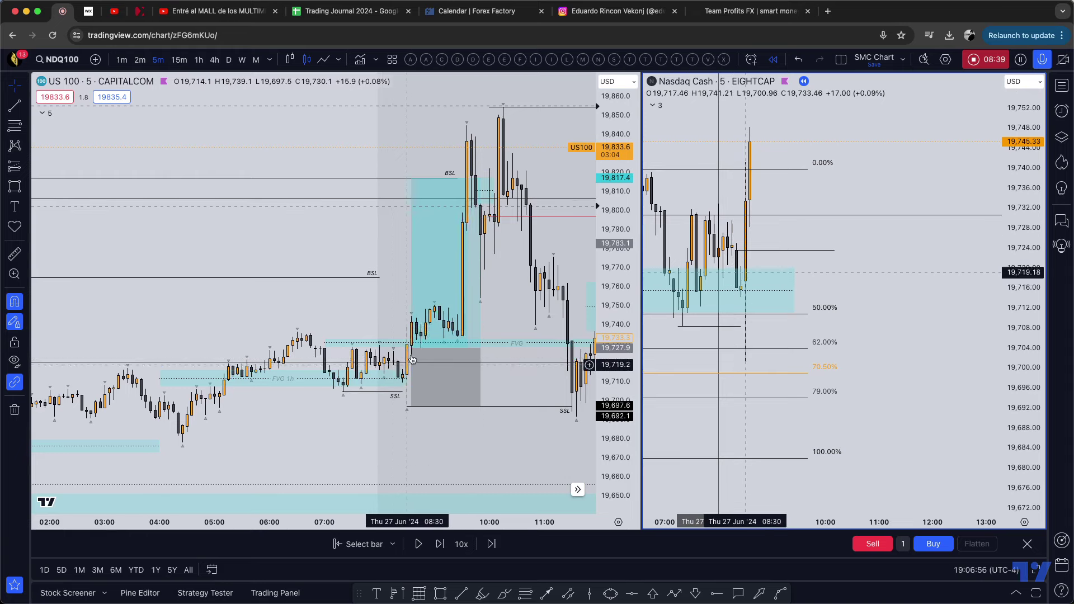
pyautogui.moveTo(643, 229); pyautogui.dragTo(338, 237)
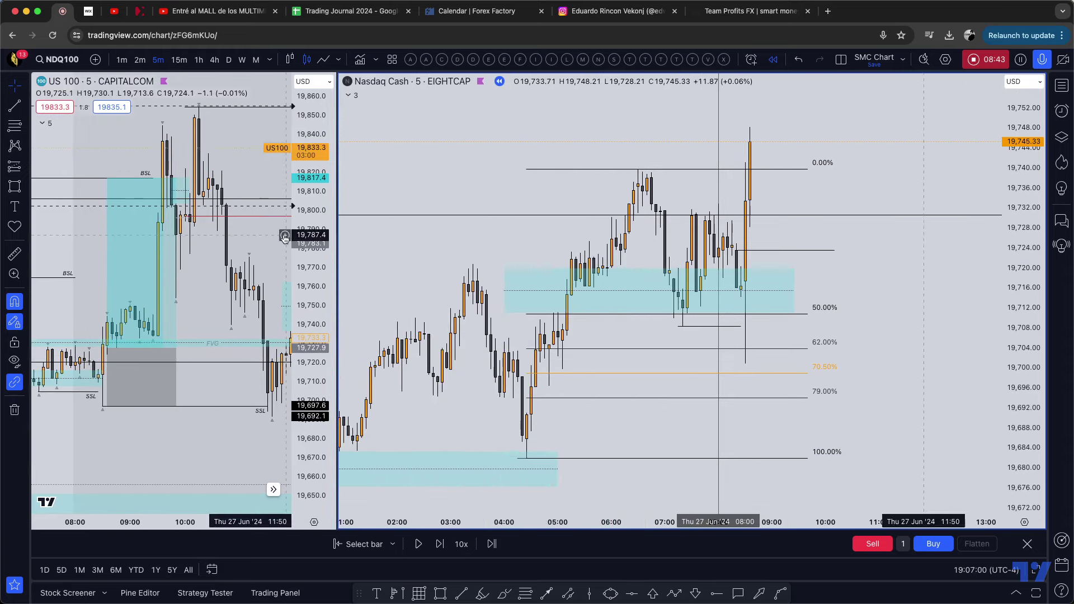
# - Place a long position on the Nasdaq replay chart at the 08:35 candle with its entry at 19,728.21
pyautogui.scroll(1, 899, 275)
pyautogui.scroll(-4, 899, 275)
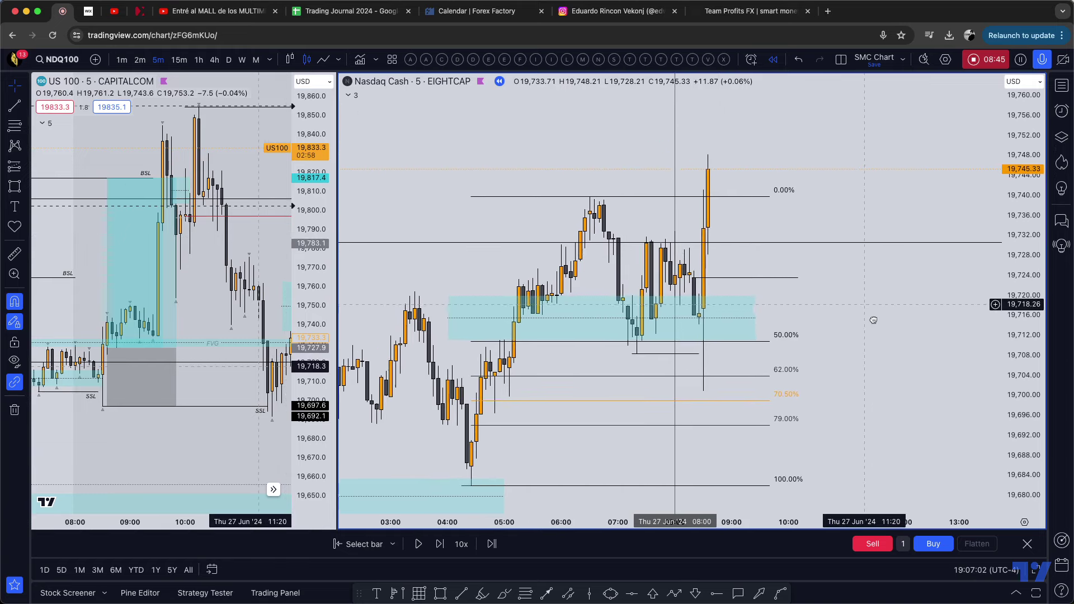
pyautogui.scroll(-5, 931, 338)
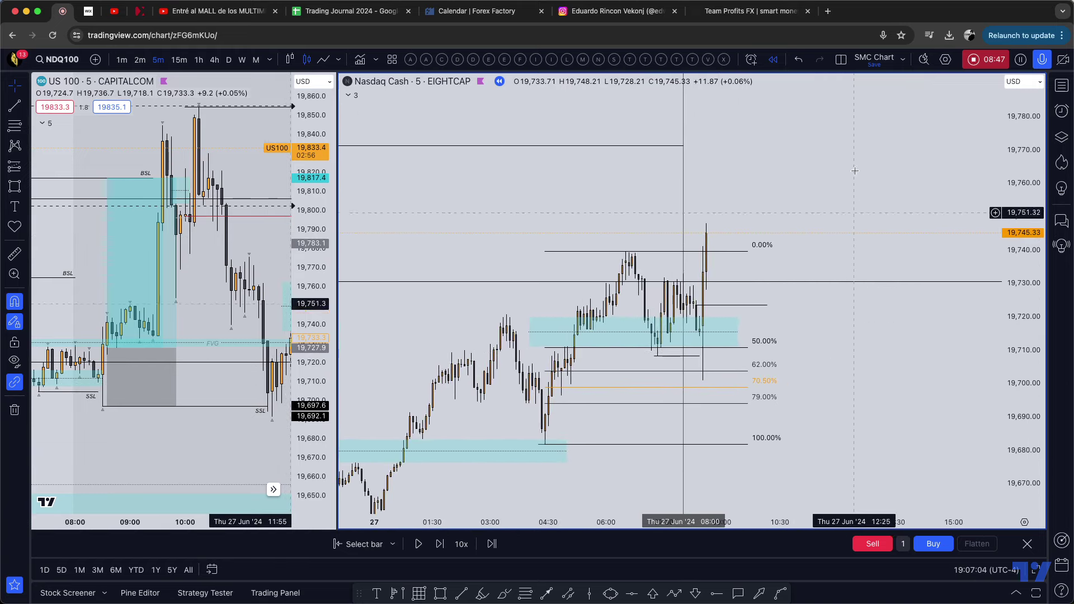
pyautogui.scroll(5, 904, 237)
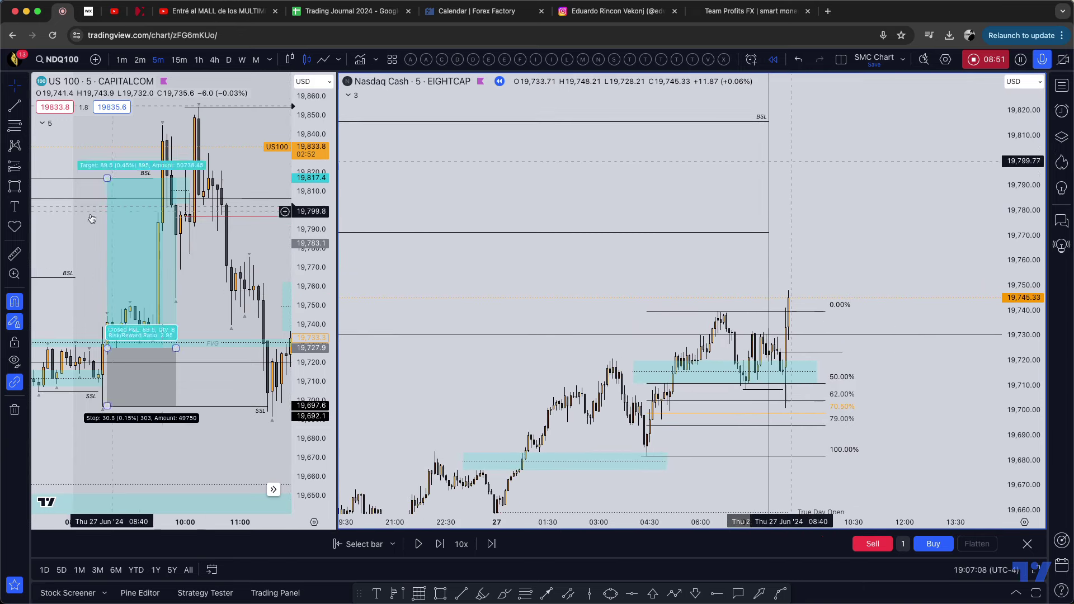
pyautogui.click(26, 166)
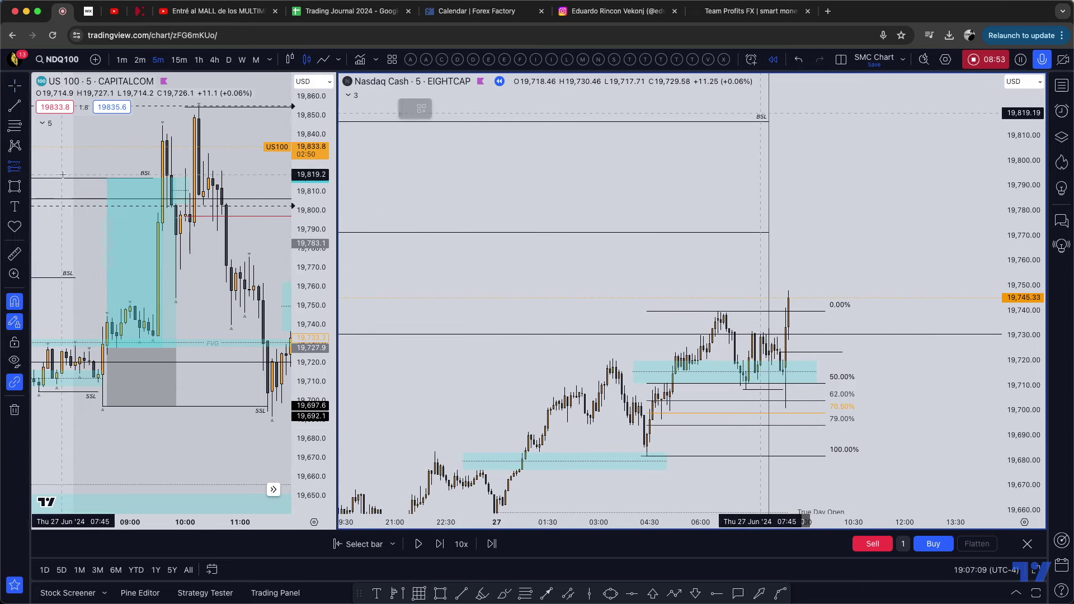
pyautogui.click(788, 340)
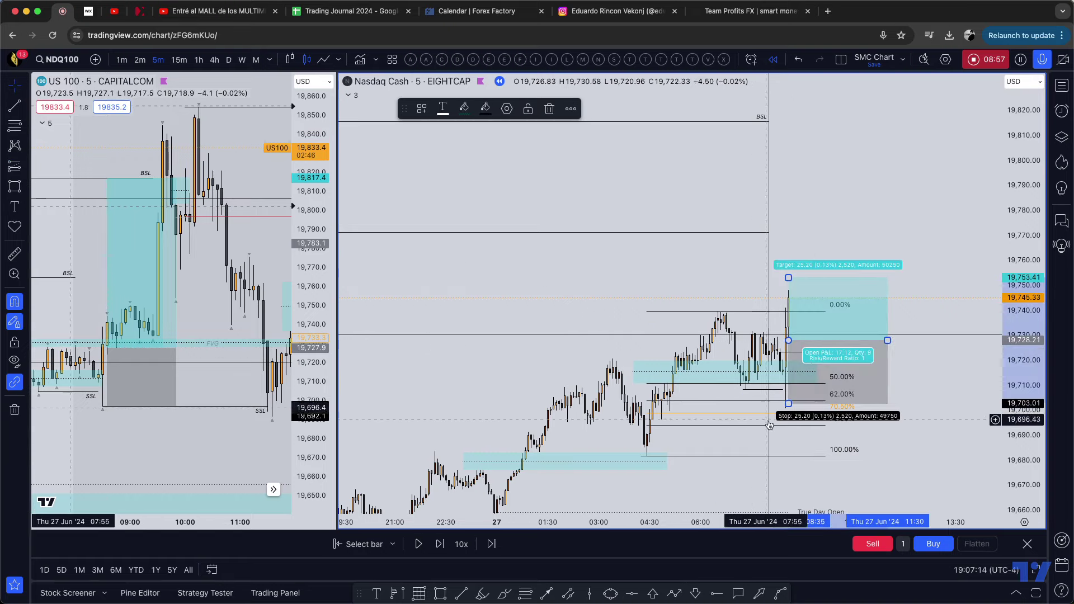
# - Set the long position's stop to 19,700.91 below the 08:30 low and its target to the BSL level at 19,815.78
pyautogui.moveTo(809, 409); pyautogui.dragTo(824, 414)
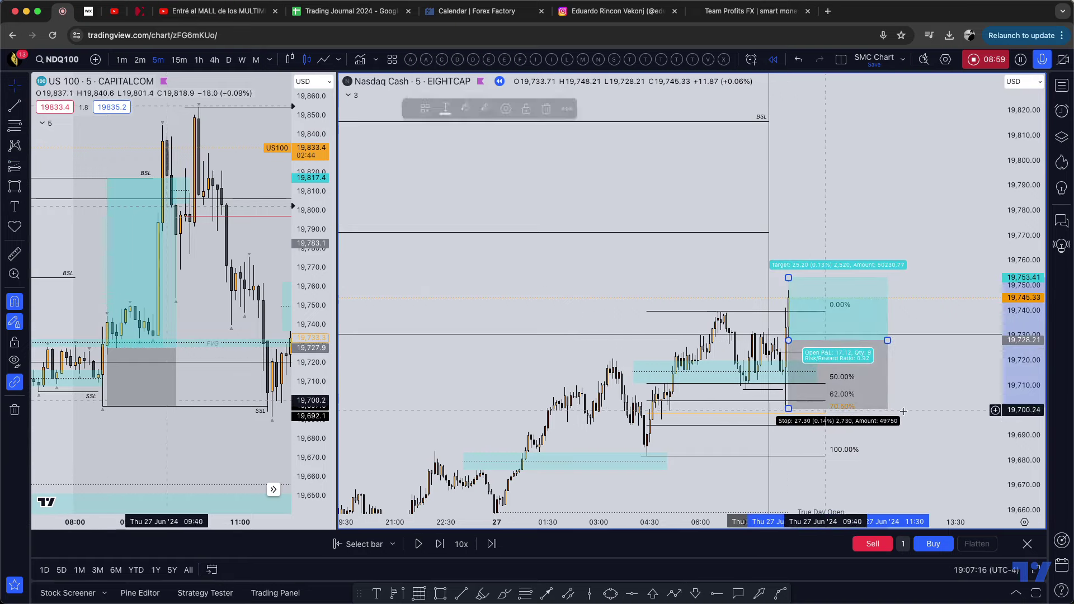
pyautogui.click(804, 423)
pyautogui.moveTo(787, 275)
pyautogui.mouseDown()
pyautogui.moveTo(788, 111)
pyautogui.moveTo(785, 126)
pyautogui.mouseUp()
pyautogui.click(748, 154)
# - Advance the 5m Nasdaq replay bar by bar until price has run through the long position's 19,815.78 target
pyautogui.scroll(-6, 721, 177)
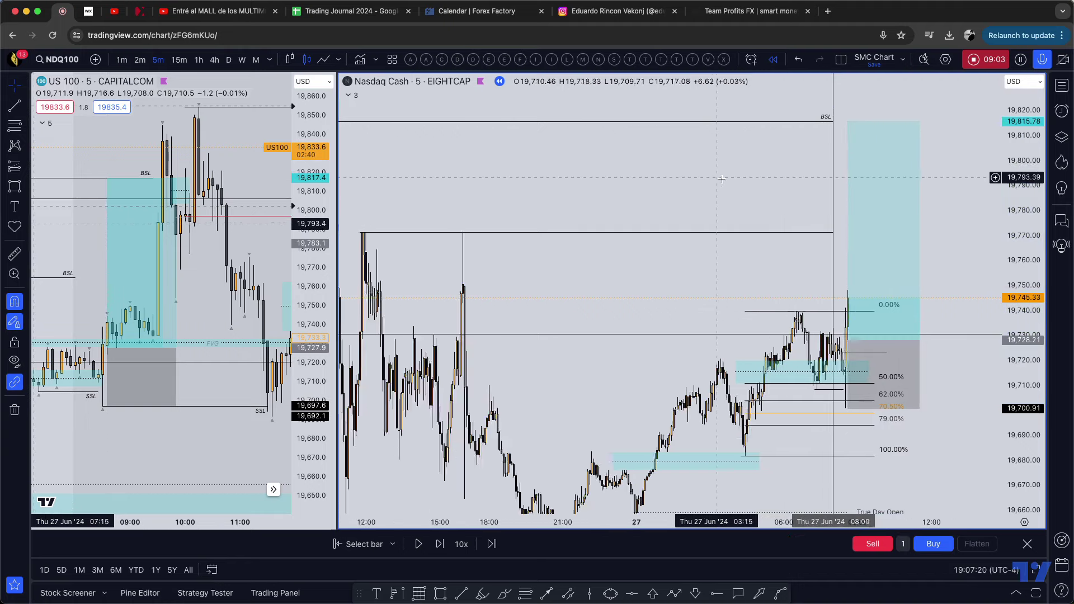
pyautogui.moveTo(851, 185); pyautogui.dragTo(783, 186)
pyautogui.scroll(1, 649, 127)
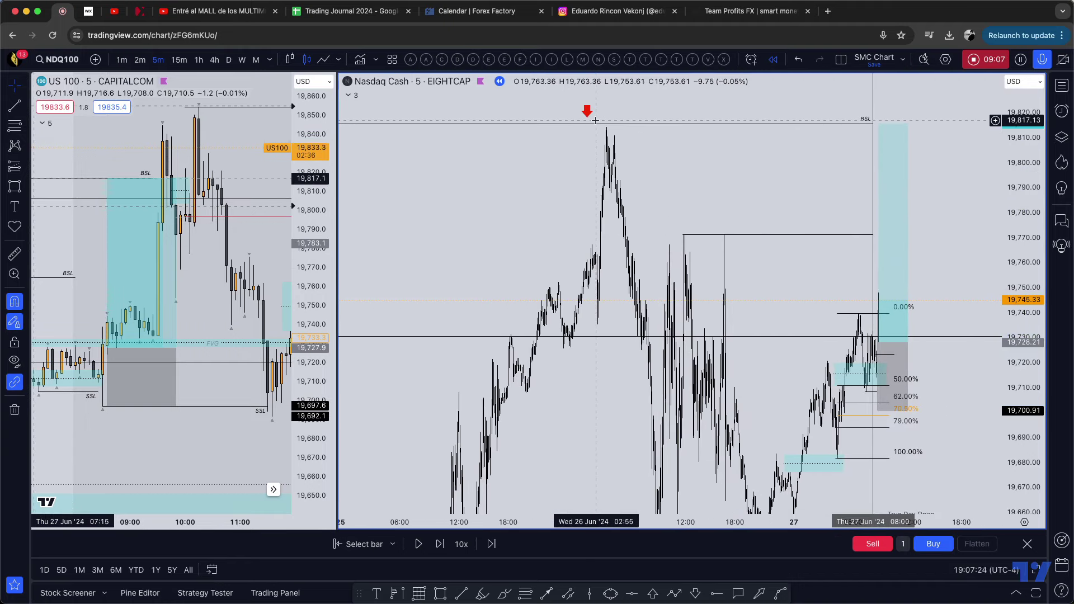
pyautogui.scroll(5, 890, 190)
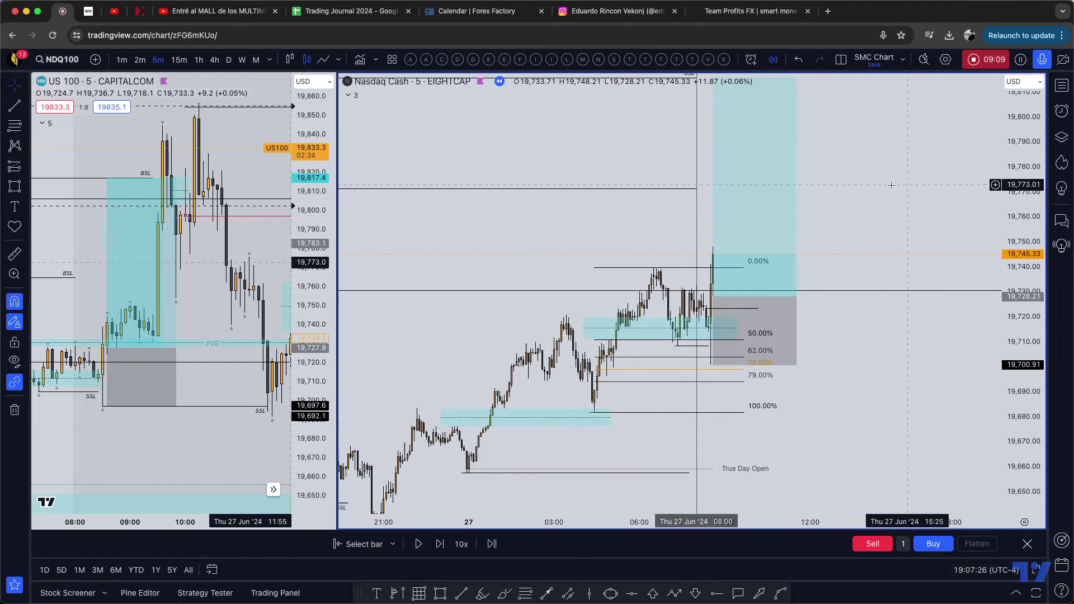
pyautogui.scroll(3, 891, 185)
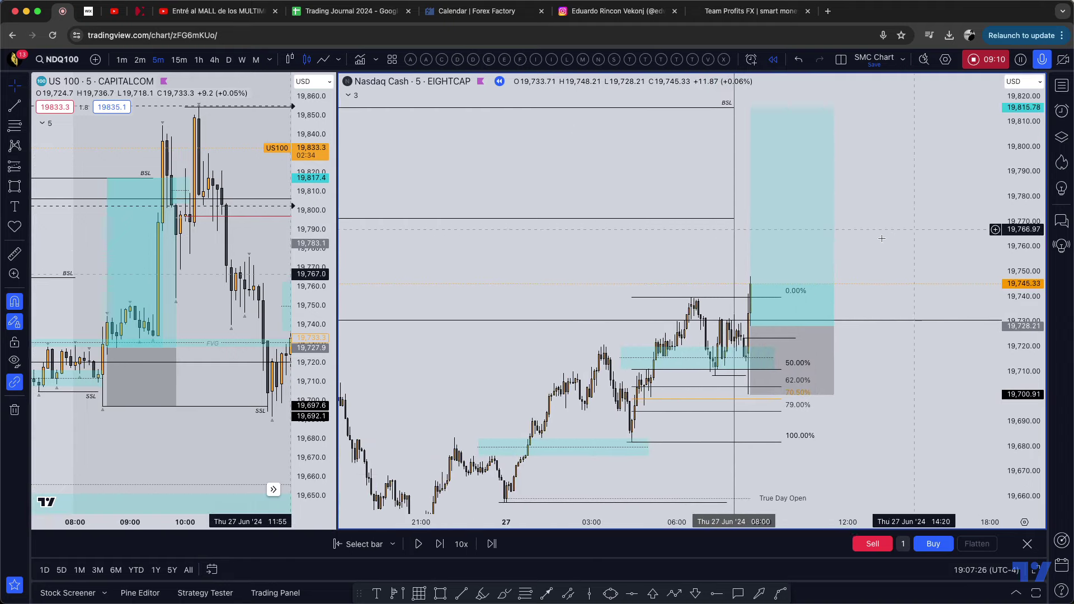
pyautogui.click(440, 544)
pyautogui.click(439, 544)
pyautogui.click(440, 544)
pyautogui.click(440, 544)
pyautogui.click(439, 544)
pyautogui.click(440, 543)
pyautogui.click(440, 544)
pyautogui.click(439, 544)
pyautogui.click(440, 544)
pyautogui.click(439, 544)
pyautogui.click(439, 544)
pyautogui.click(439, 543)
pyautogui.moveTo(848, 178); pyautogui.dragTo(951, 192)
pyautogui.scroll(-5, 906, 167)
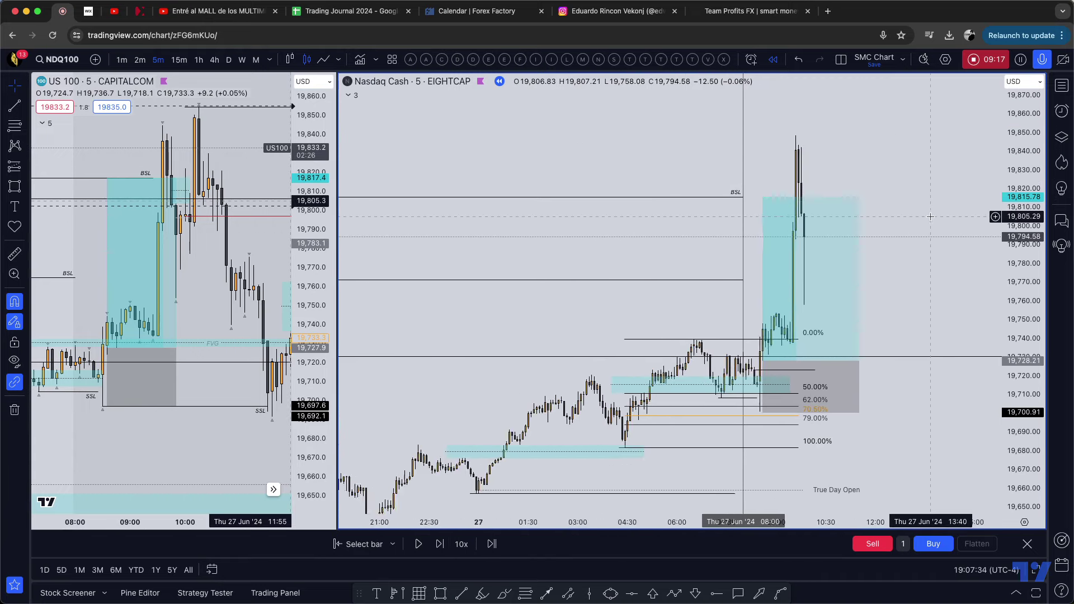
pyautogui.moveTo(925, 189); pyautogui.dragTo(934, 168)
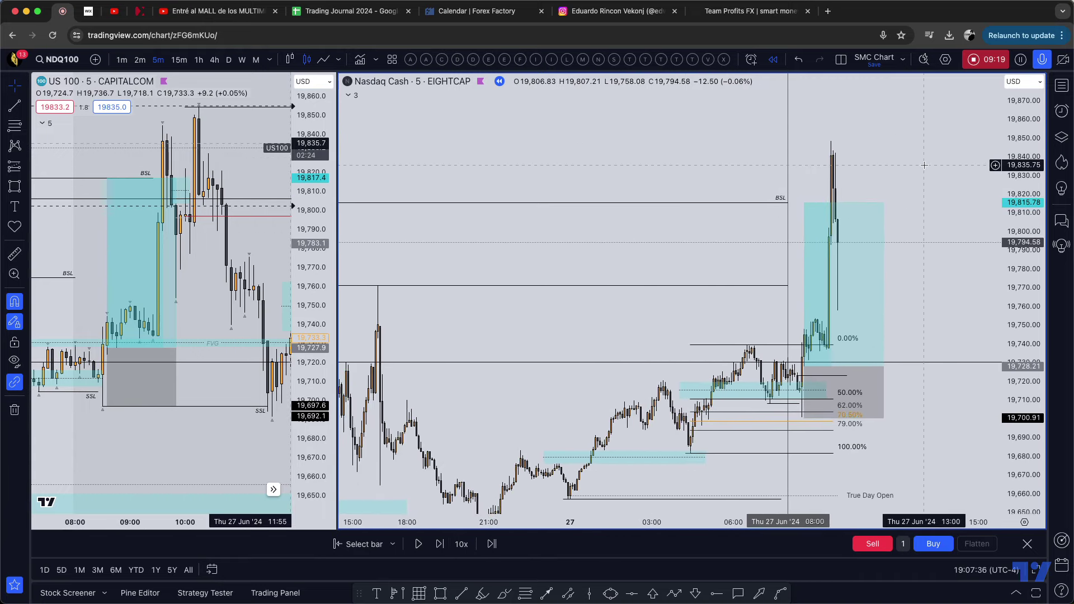
# - Look through the Team Profits FX website to its mentorship program subscription plans
pyautogui.click(752, 10)
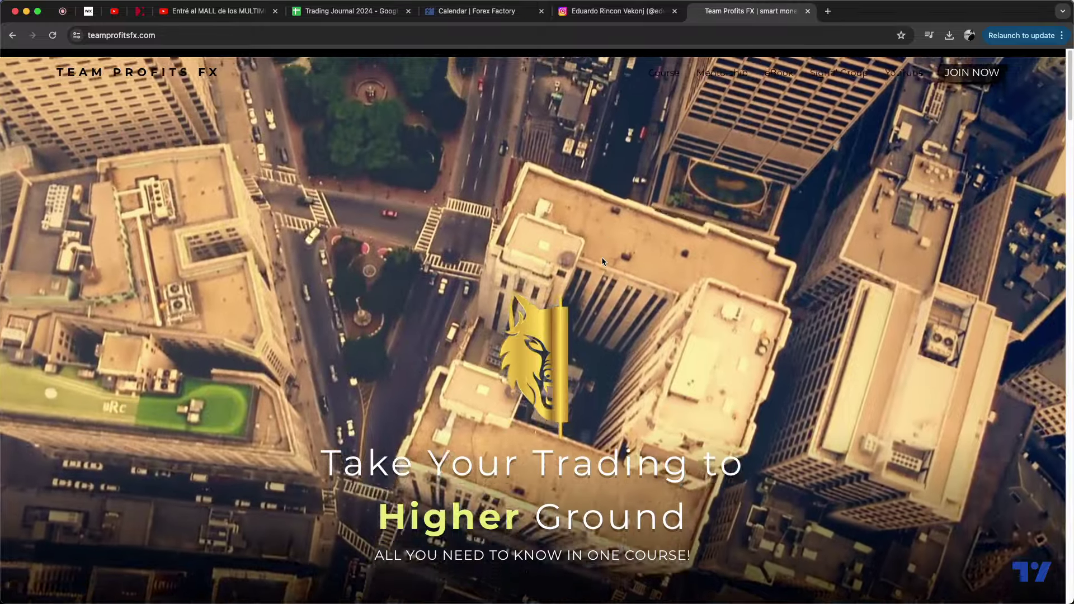
pyautogui.scroll(-20, 602, 258)
pyautogui.scroll(-15, 603, 260)
pyautogui.scroll(10, 602, 257)
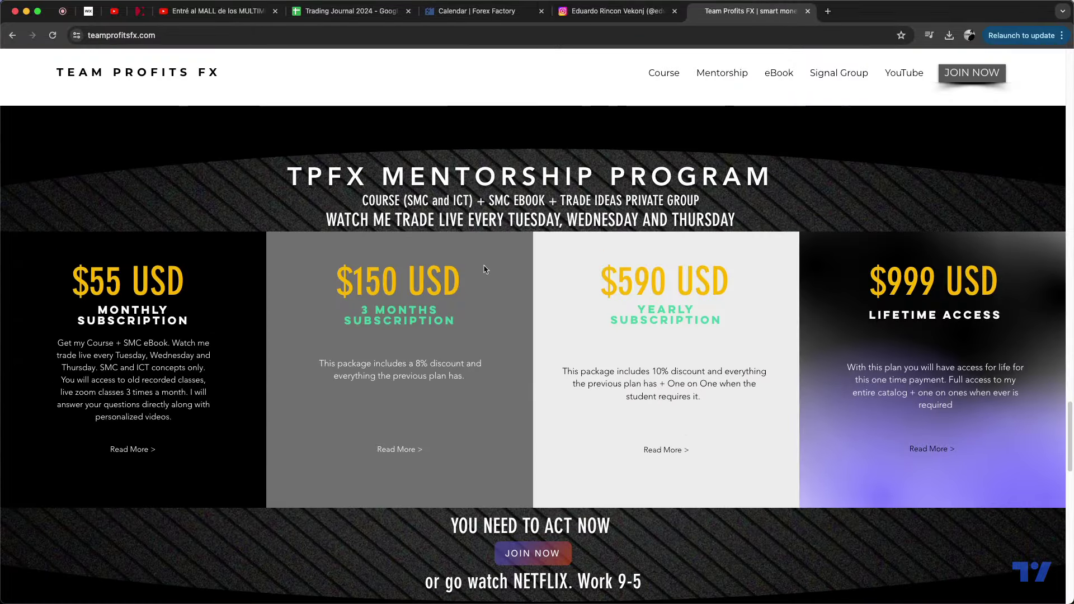
# - View the Instagram story showing the trade, close it, and return to the TradingView charts
pyautogui.click(614, 13)
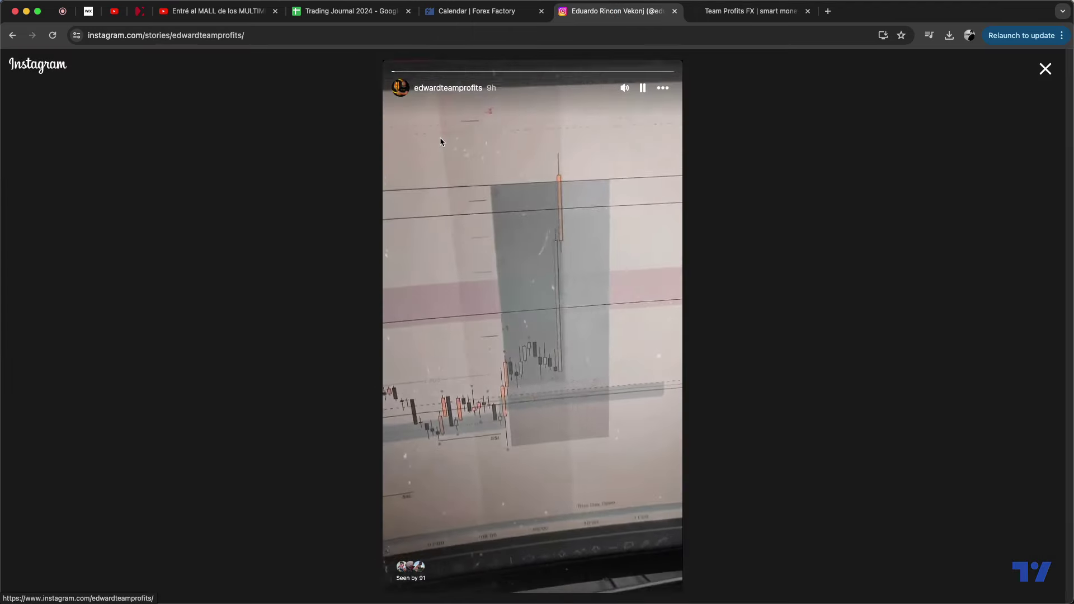
pyautogui.click(1054, 78)
pyautogui.click(62, 12)
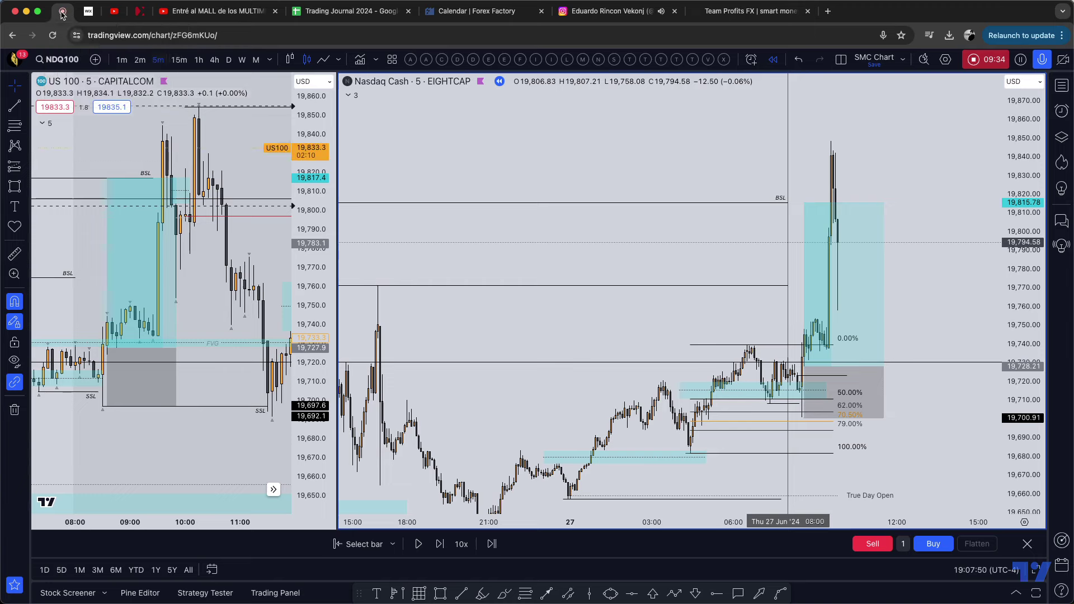
# - Widen the Nasdaq replay chart across most of the layout and switch it to the 1-hour timeframe
pyautogui.moveTo(908, 174); pyautogui.dragTo(923, 168)
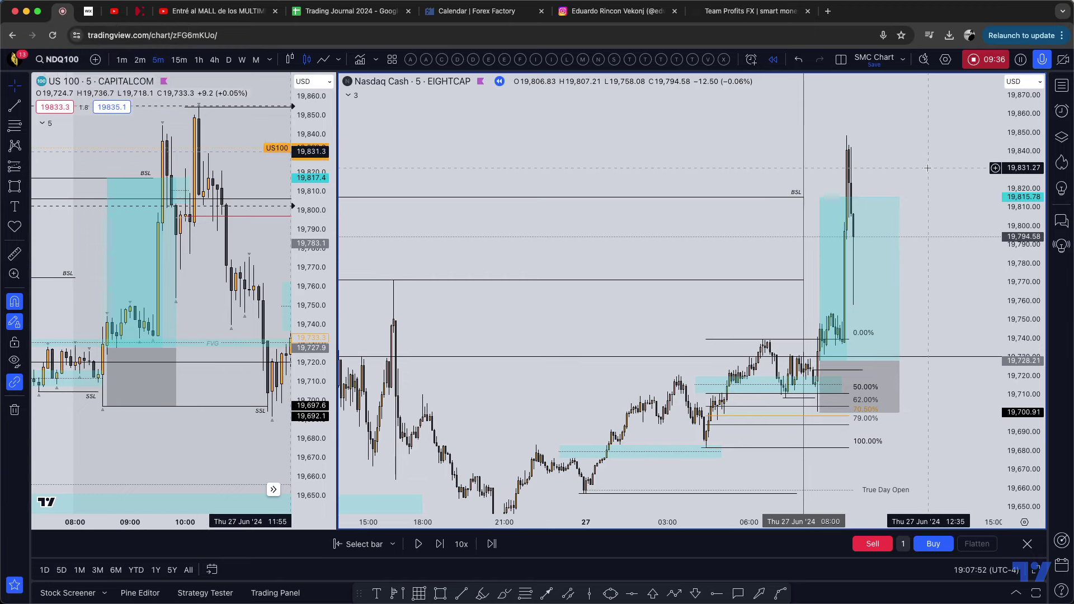
pyautogui.scroll(1, 496, 167)
pyautogui.moveTo(200, 211); pyautogui.dragTo(83, 211)
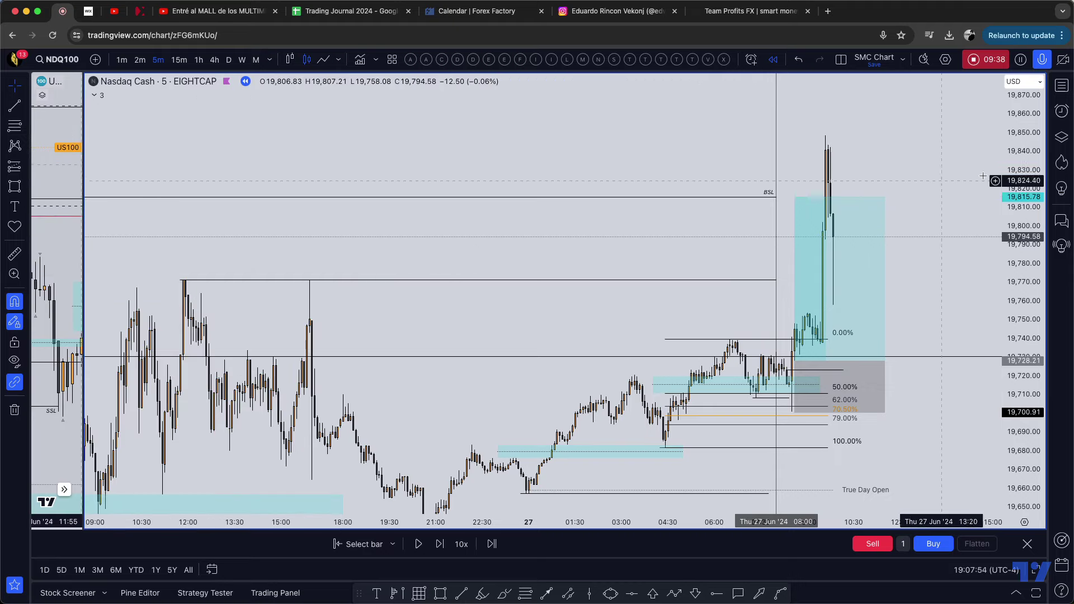
pyautogui.scroll(-5, 923, 213)
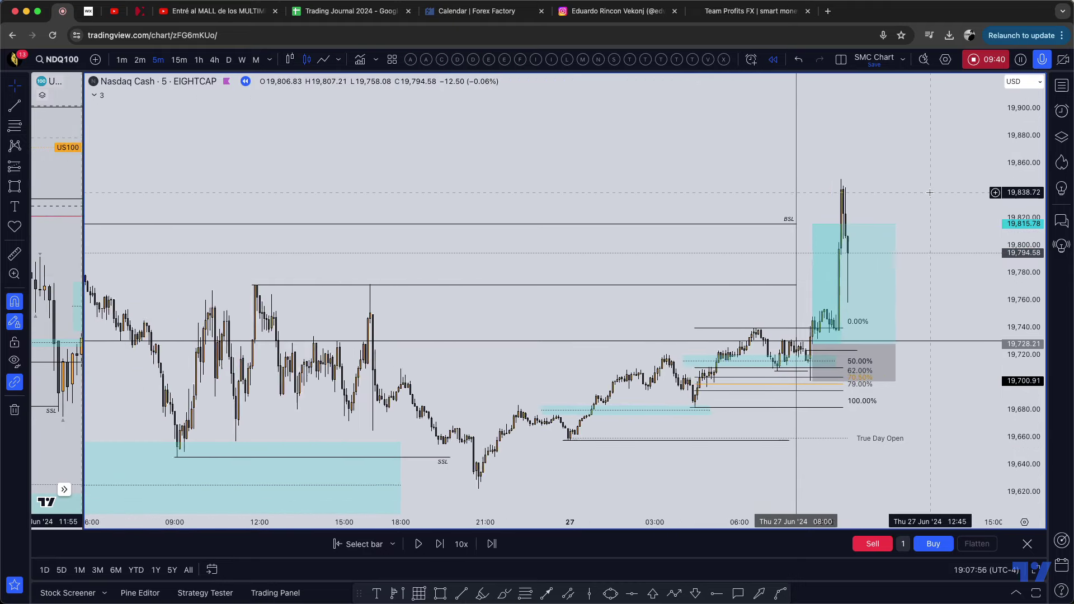
pyautogui.click(199, 59)
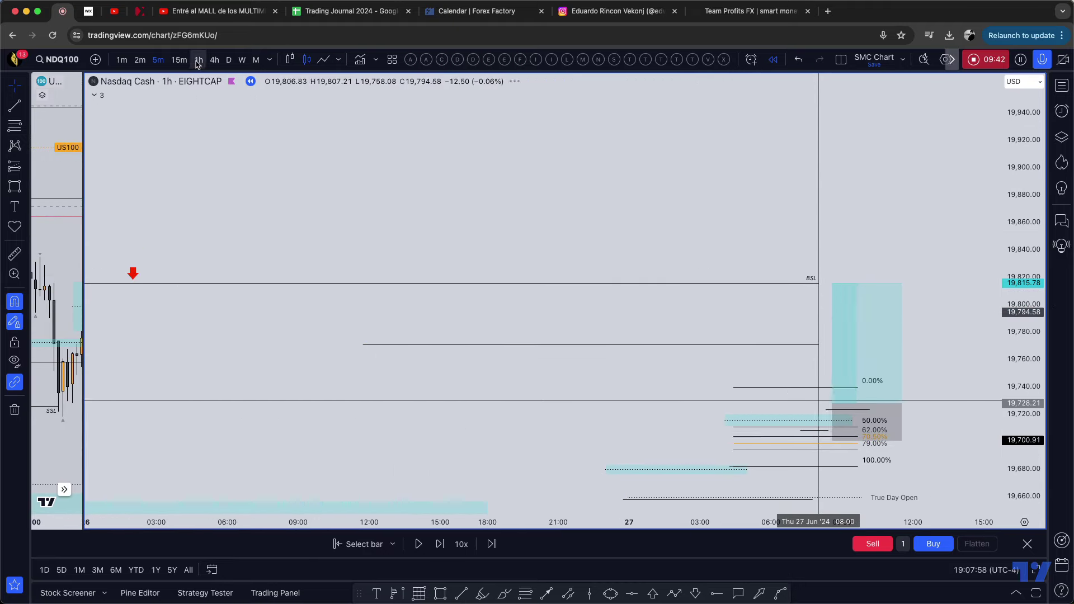
pyautogui.scroll(5, 899, 237)
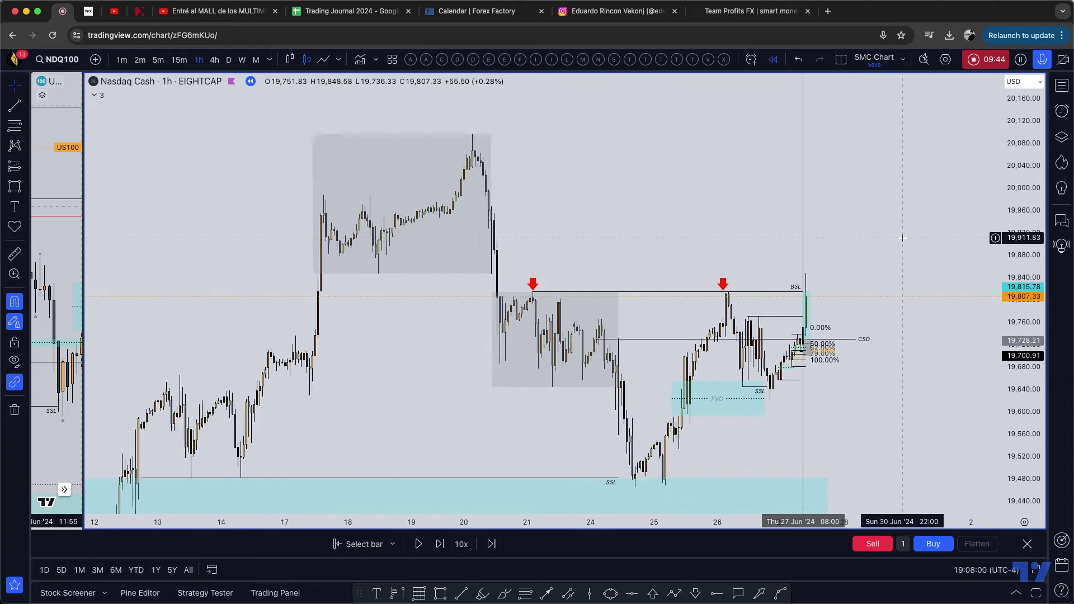
# - Raise the long position's target to the 20 June high at 20,097.77
pyautogui.click(770, 304)
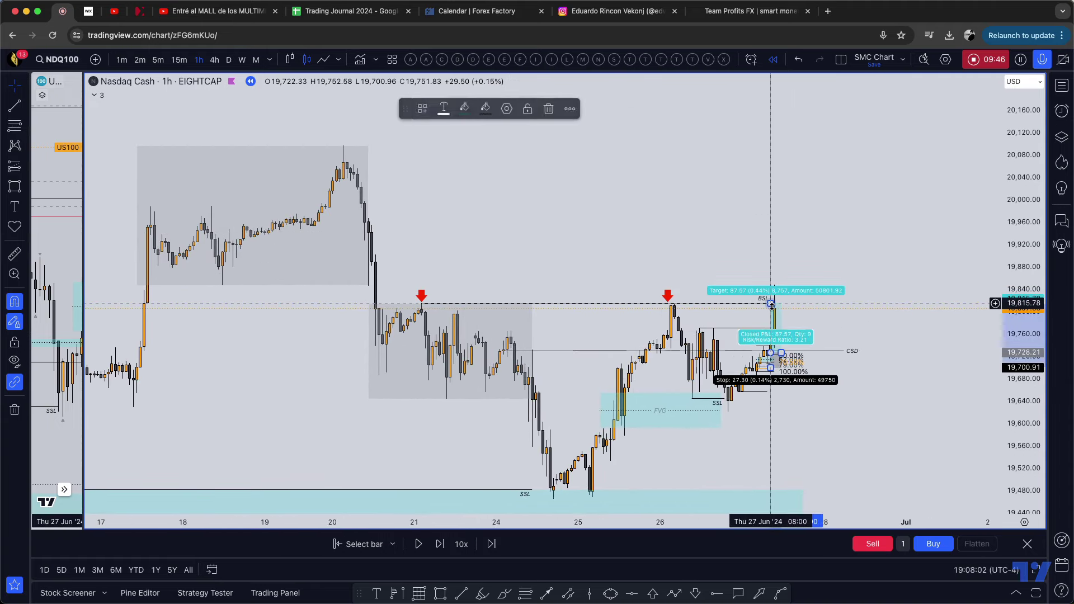
pyautogui.moveTo(771, 304); pyautogui.dragTo(770, 146)
pyautogui.scroll(2, 763, 344)
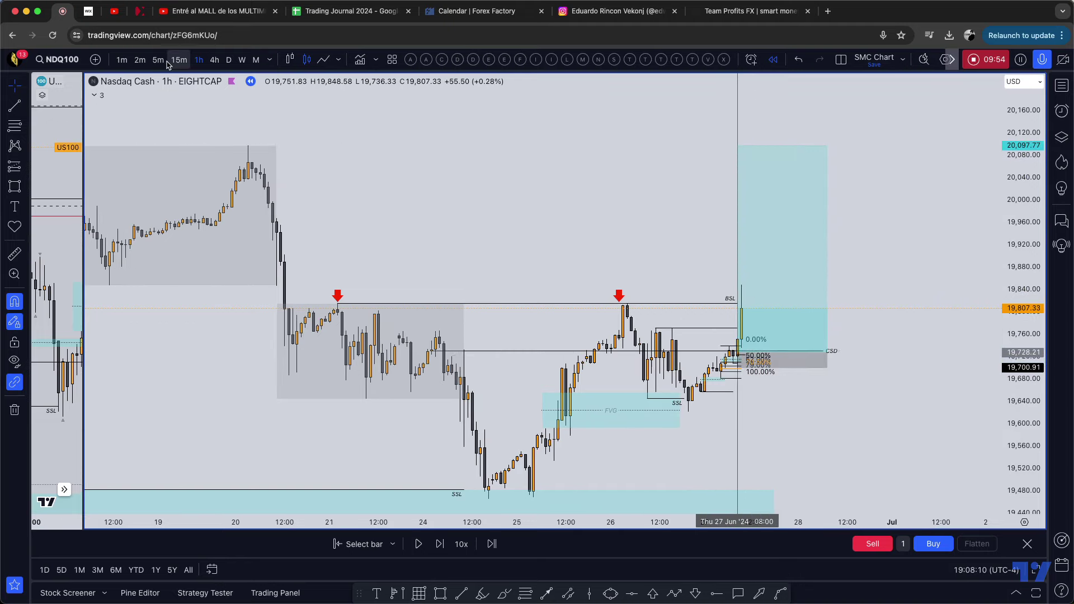
# - Switch the Nasdaq replay chart to the 15-minute timeframe
pyautogui.write('15')
pyautogui.press('Return')
pyautogui.moveTo(867, 418); pyautogui.dragTo(663, 330)
pyautogui.moveTo(1031, 330); pyautogui.dragTo(1028, 235)
pyautogui.scroll(-3, 907, 203)
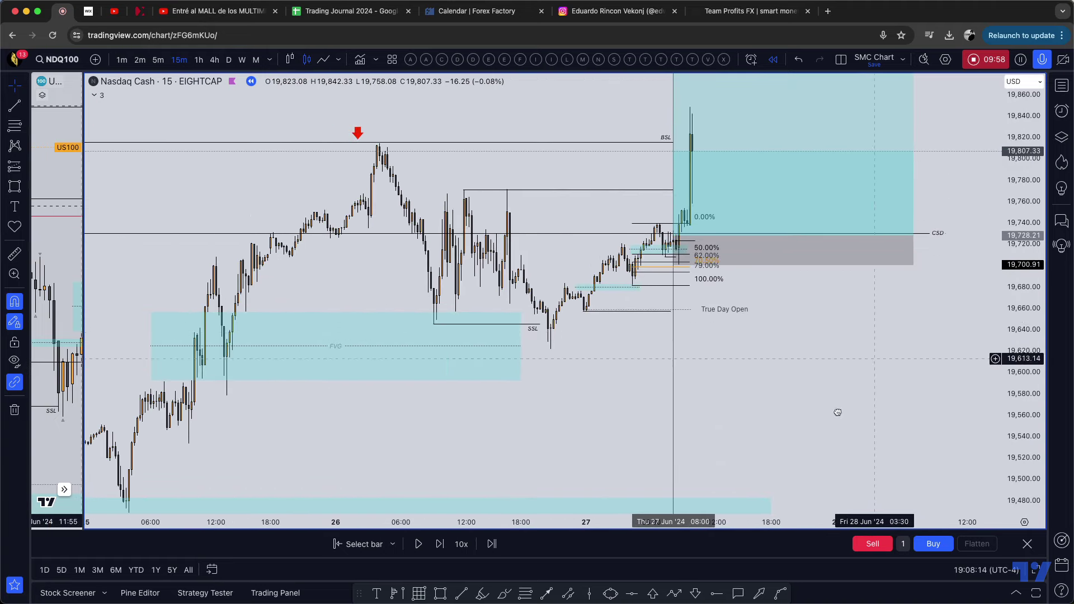
pyautogui.scroll(2, 837, 412)
pyautogui.moveTo(839, 336); pyautogui.dragTo(815, 443)
# - Advance the 15m Nasdaq replay by seven bars to follow the pullback into the long position's stop area
pyautogui.click(440, 544)
pyautogui.click(440, 544)
pyautogui.click(440, 545)
pyautogui.click(441, 544)
pyautogui.click(440, 544)
pyautogui.click(440, 544)
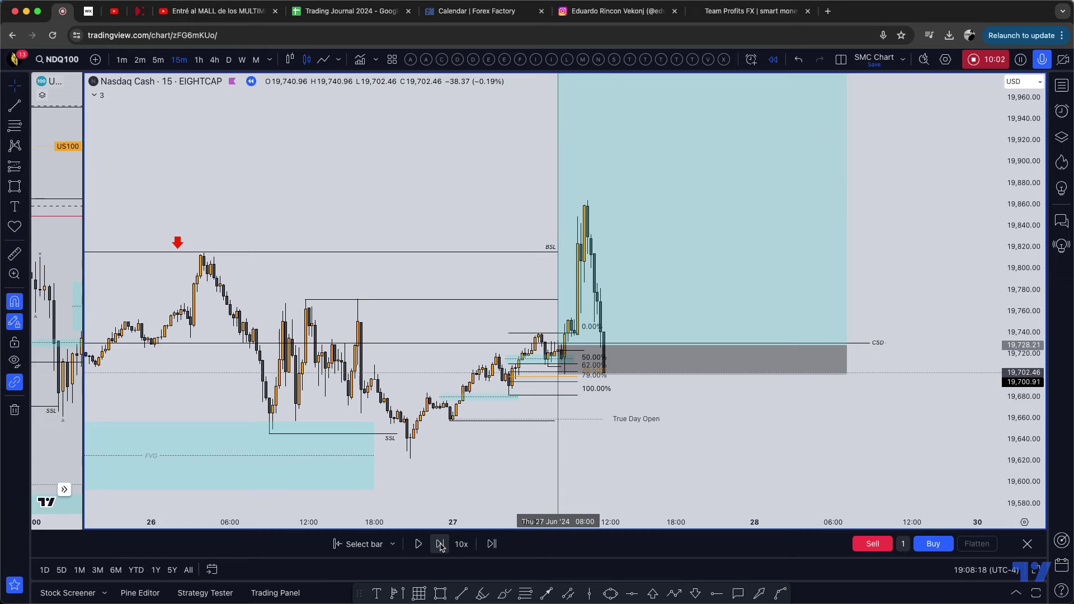
pyautogui.click(440, 544)
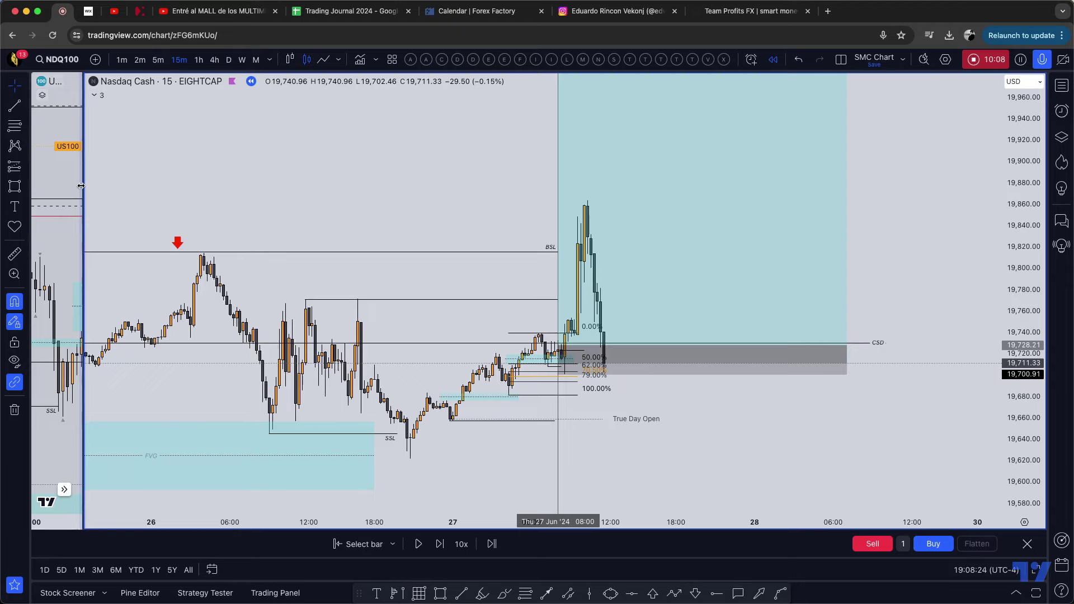
# - Widen the US 100 chart across nearly the whole layout and set it to the 15-minute timeframe
pyautogui.moveTo(81, 186); pyautogui.dragTo(997, 190)
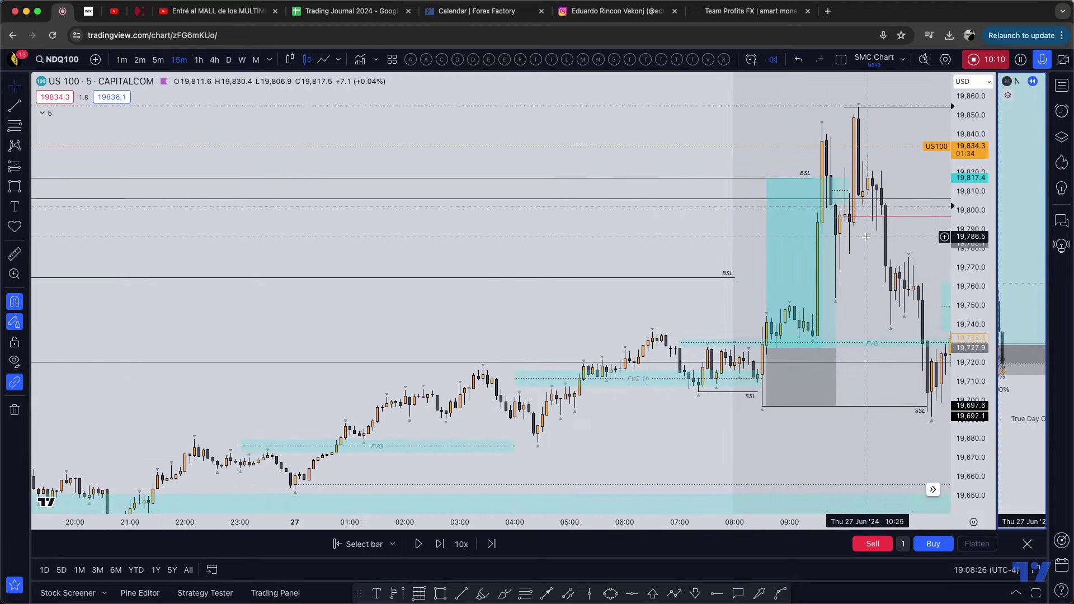
pyautogui.moveTo(866, 238); pyautogui.dragTo(408, 255)
pyautogui.click(179, 60)
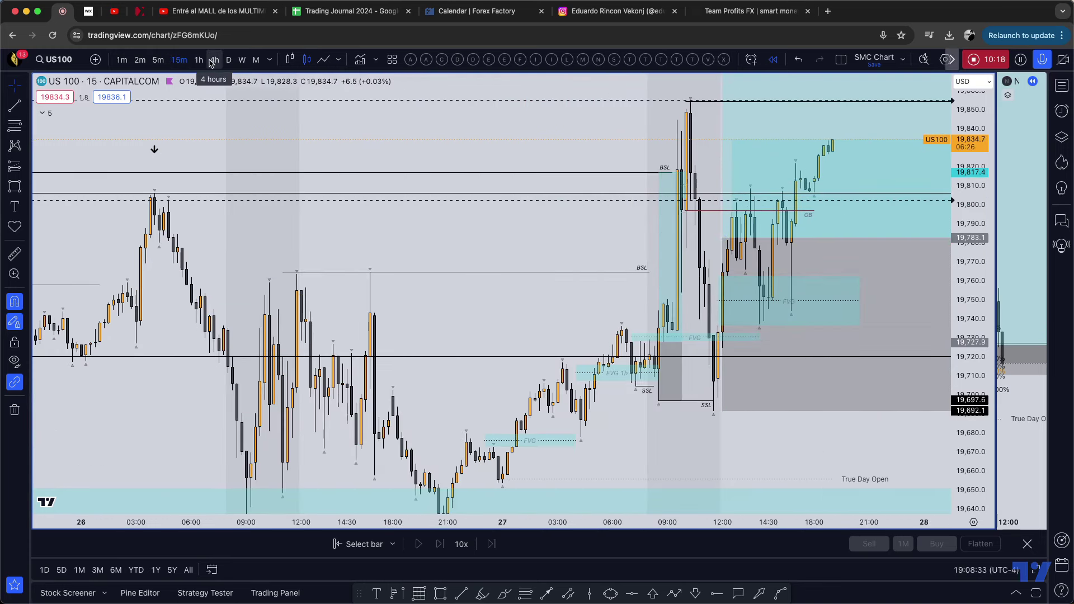
# - Switch the US 100 chart to the 4-hour timeframe, showing the range from the daily FVG up to the 20 June BSL
pyautogui.click(212, 61)
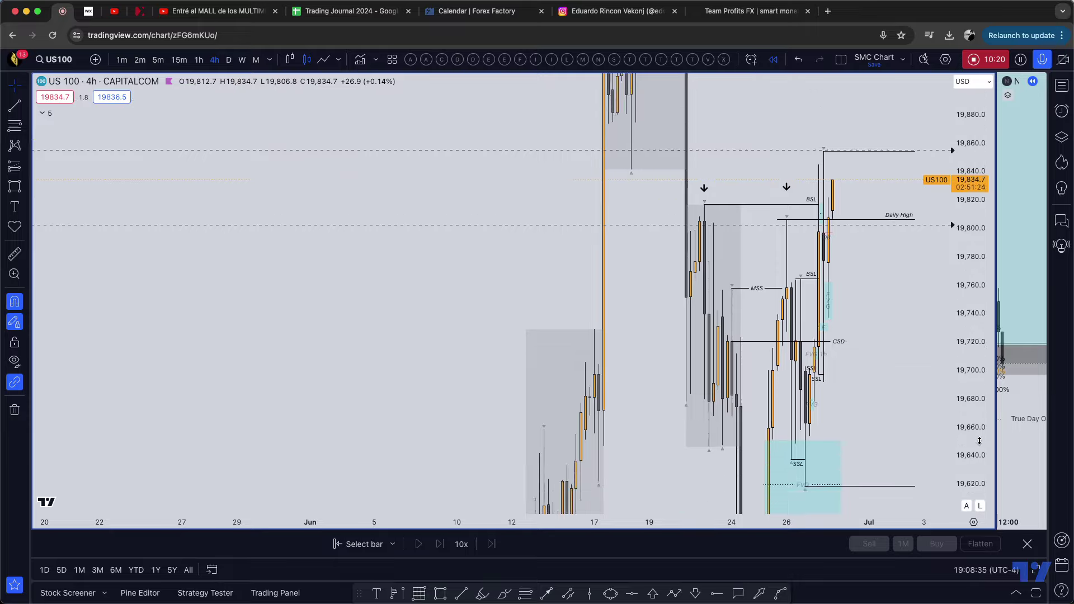
pyautogui.moveTo(980, 441); pyautogui.dragTo(979, 513)
pyautogui.scroll(6, 887, 330)
pyautogui.moveTo(836, 165); pyautogui.dragTo(786, 148)
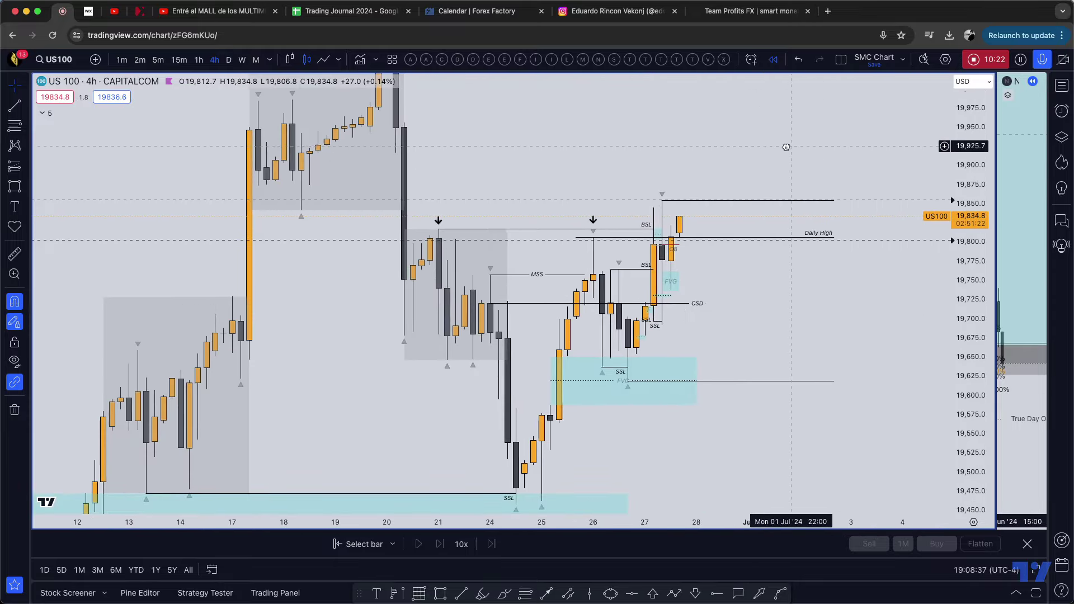
pyautogui.scroll(-3, 882, 401)
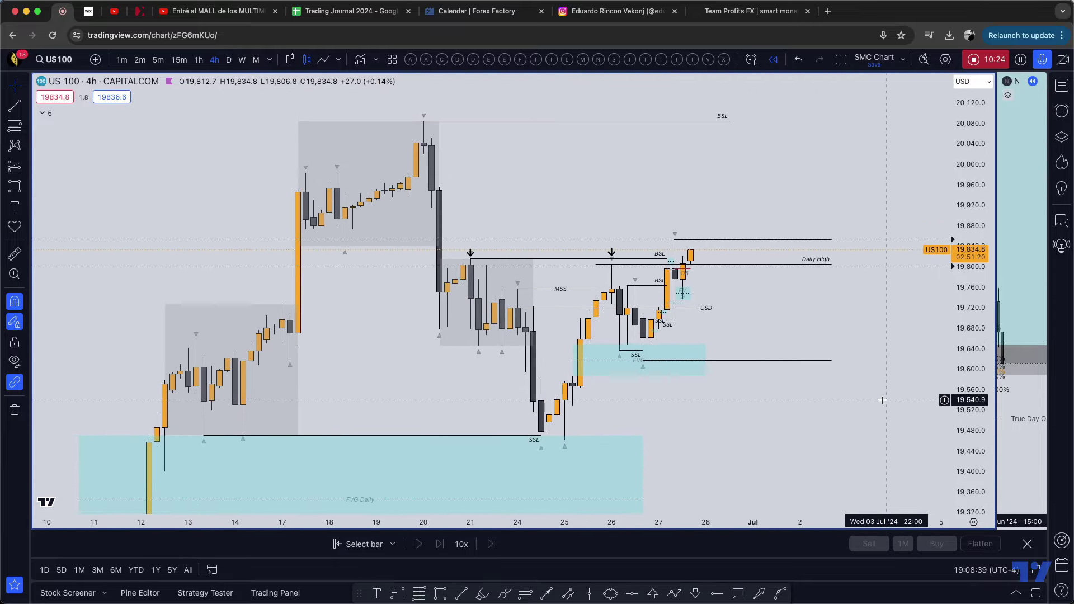
pyautogui.scroll(-2, 882, 401)
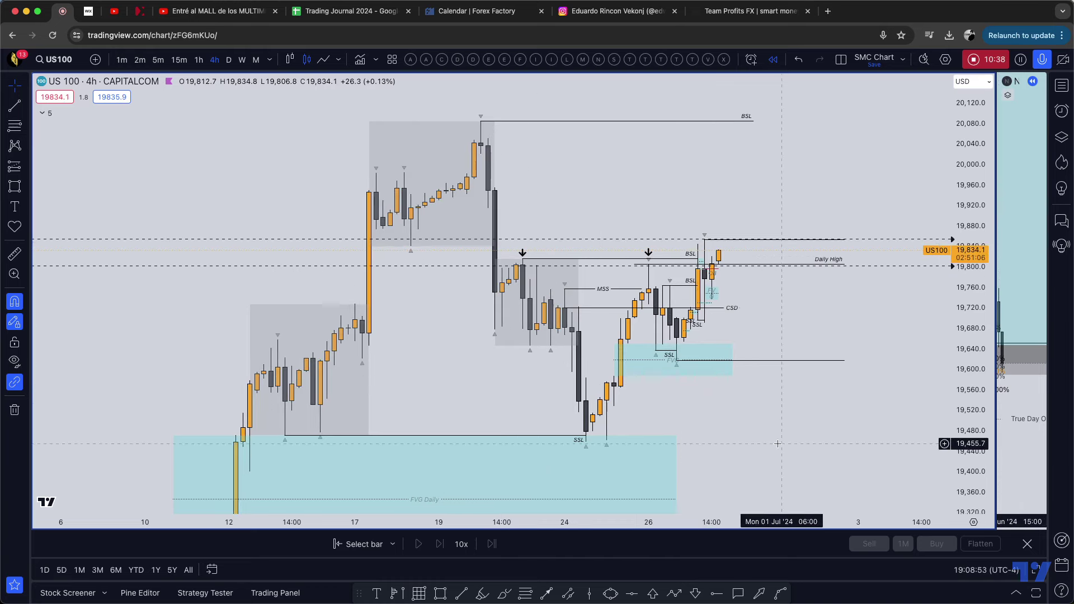
# - Examine the 24–25 June SSL sweep into the daily FVG and the rise from it on the 4h US 100 chart
pyautogui.scroll(-5, 779, 444)
pyautogui.hscroll(-3, 779, 444)
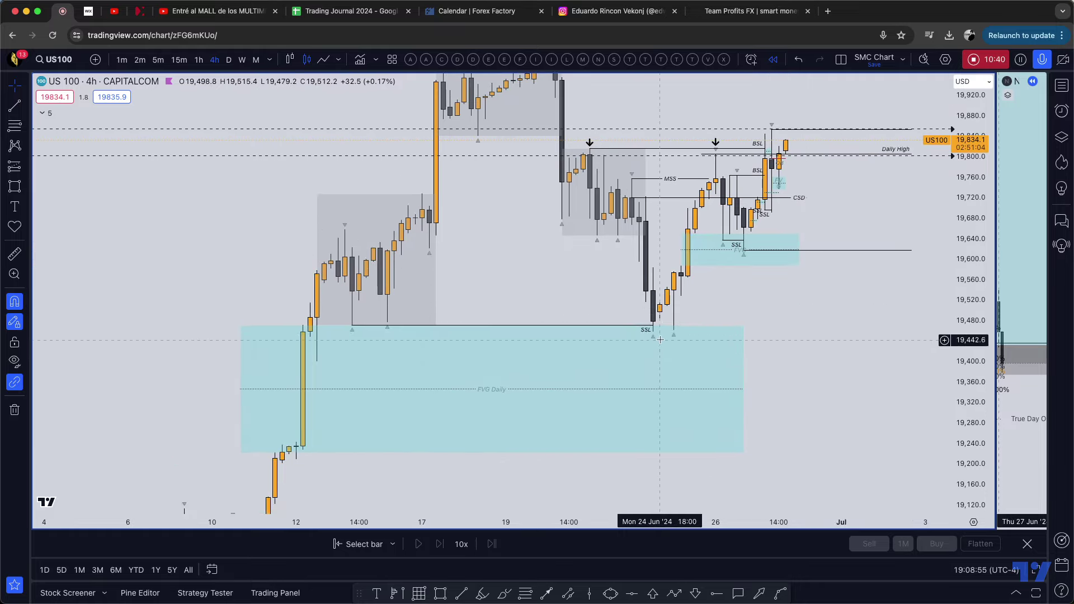
pyautogui.scroll(-2, 660, 340)
pyautogui.moveTo(831, 345); pyautogui.dragTo(737, 408)
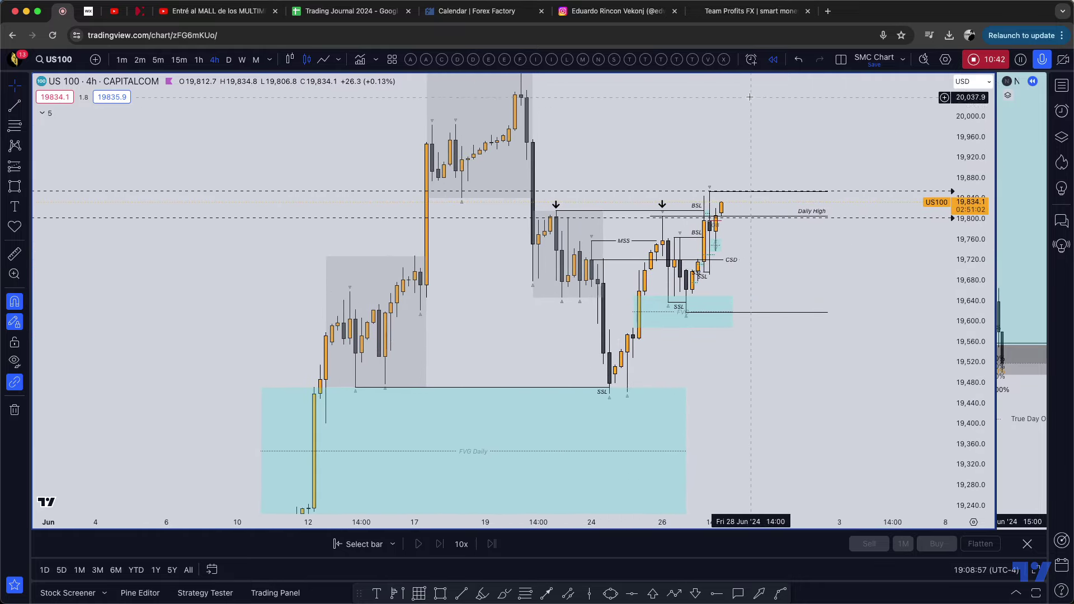
pyautogui.scroll(-3, 768, 422)
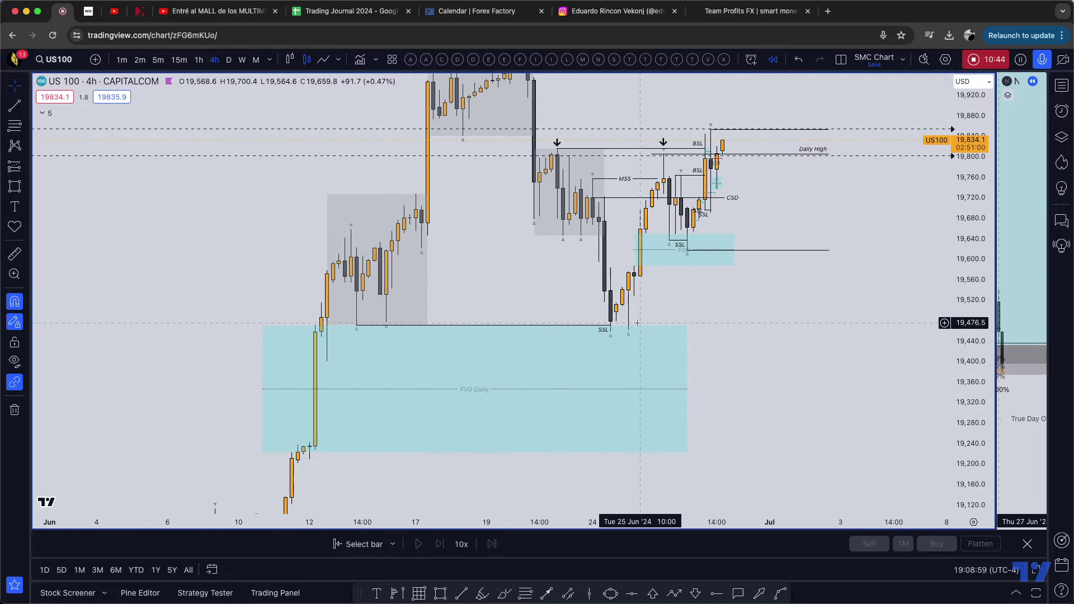
pyautogui.scroll(5, 637, 323)
pyautogui.hscroll(3, 637, 322)
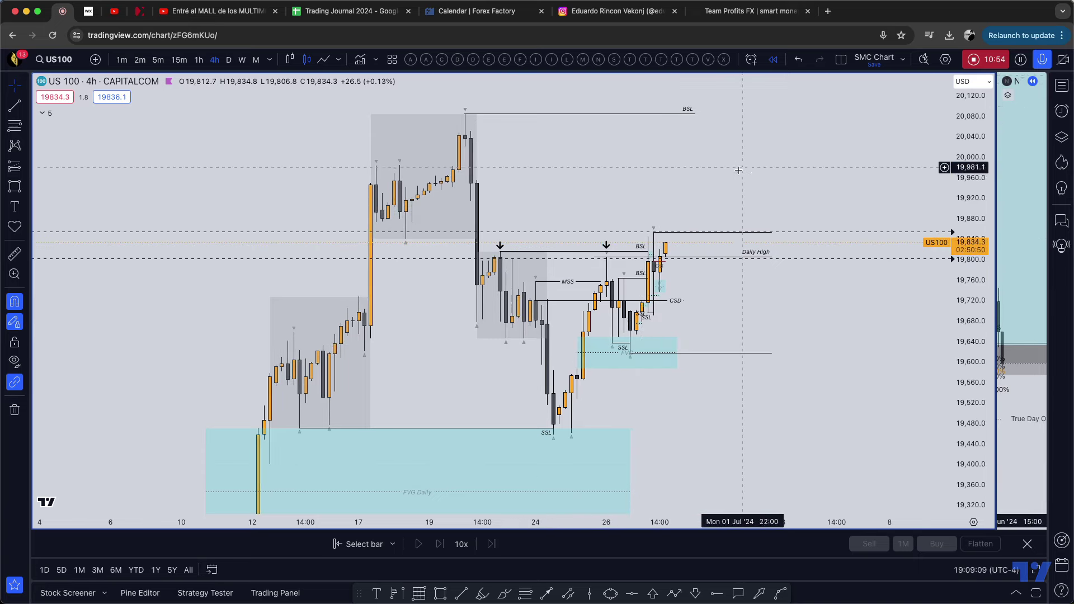
# - Draw a rectangle on the 4h US 100 chart from 20 June at 19,916.1 to 27 June at 19,798.5
pyautogui.moveTo(740, 170); pyautogui.dragTo(684, 192)
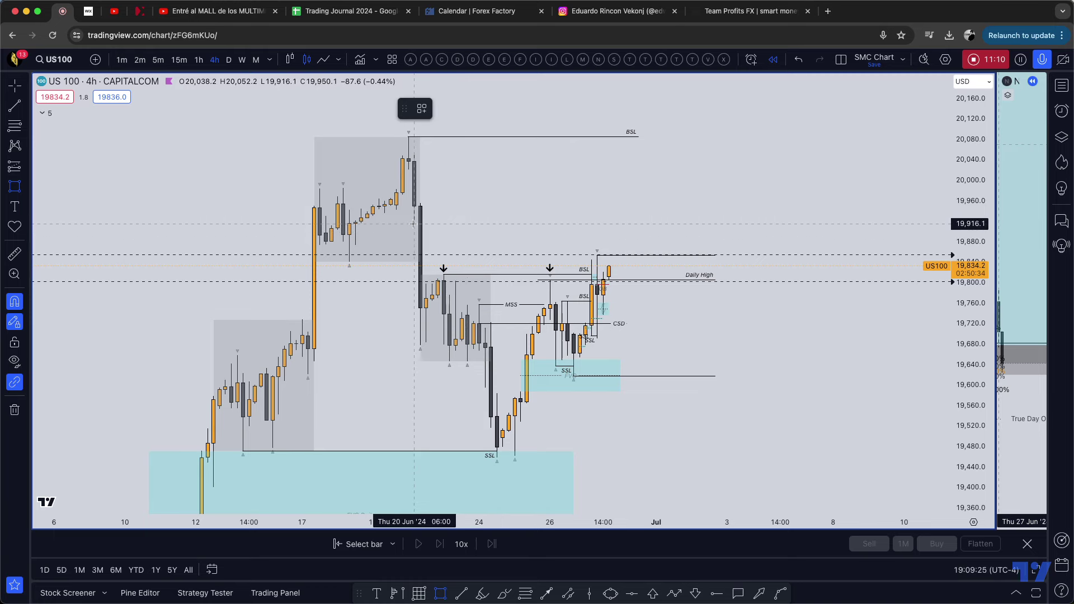
pyautogui.moveTo(413, 224)
pyautogui.mouseDown()
pyautogui.moveTo(424, 268)
pyautogui.moveTo(603, 259)
pyautogui.mouseUp()
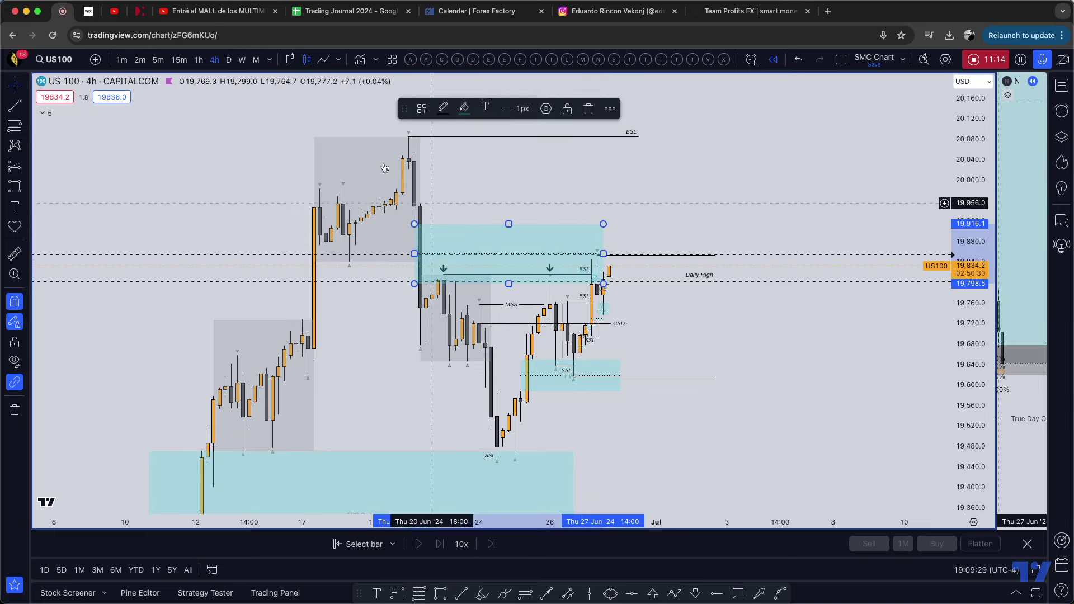
# - On the daily US 100 timeframe, set the 20 June rectangle's lower edge to 19,817.4 and extend it to 5 July
pyautogui.click(228, 60)
pyautogui.moveTo(724, 193); pyautogui.dragTo(596, 196)
pyautogui.scroll(2, 456, 206)
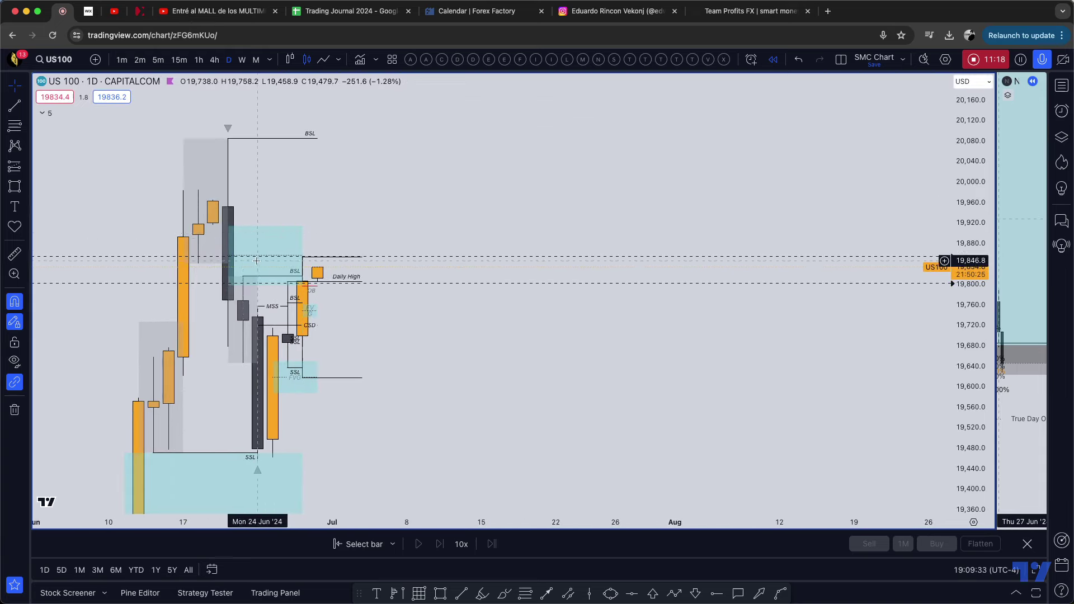
pyautogui.click(248, 276)
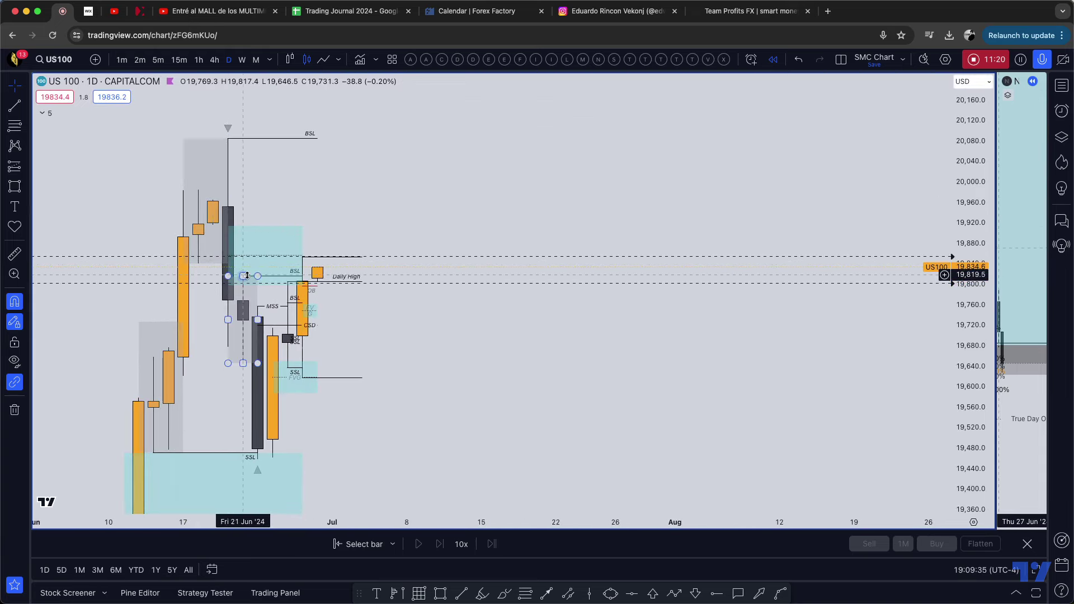
pyautogui.moveTo(265, 284); pyautogui.dragTo(243, 277)
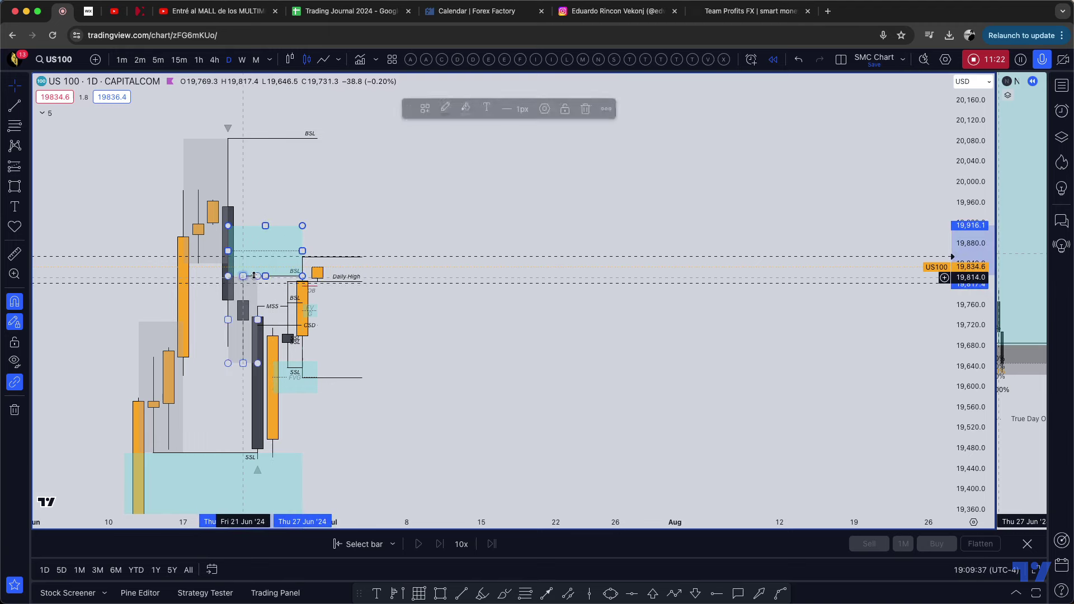
pyautogui.moveTo(302, 251); pyautogui.dragTo(391, 251)
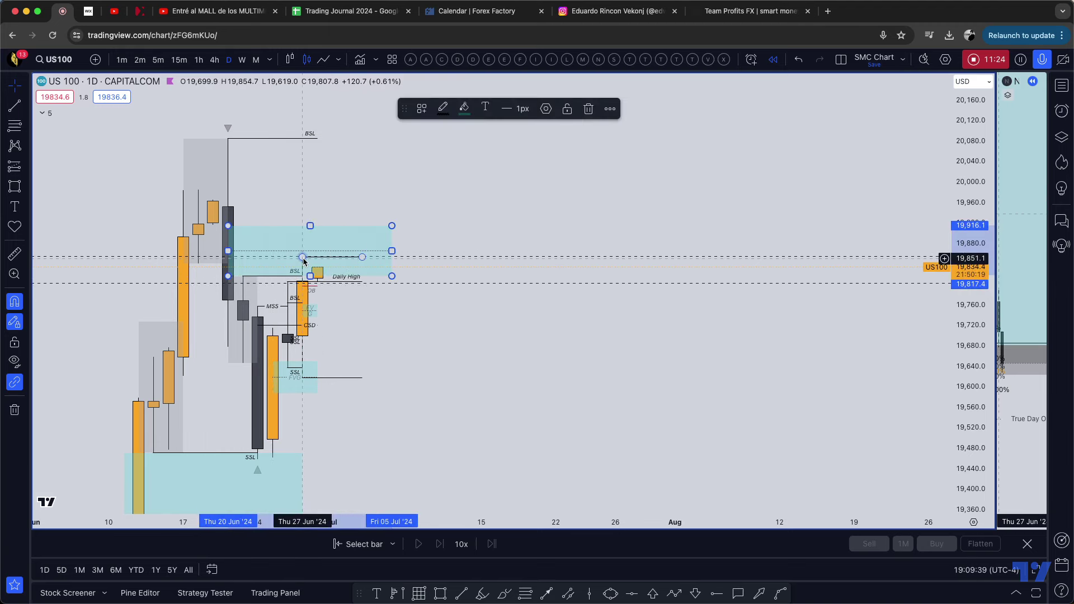
# - Examine the daily US 100 price structure since February, including the daily FVG, the newly drawn zone and the BSL above it
pyautogui.moveTo(511, 428); pyautogui.dragTo(799, 383)
pyautogui.moveTo(970, 291); pyautogui.dragTo(903, 576)
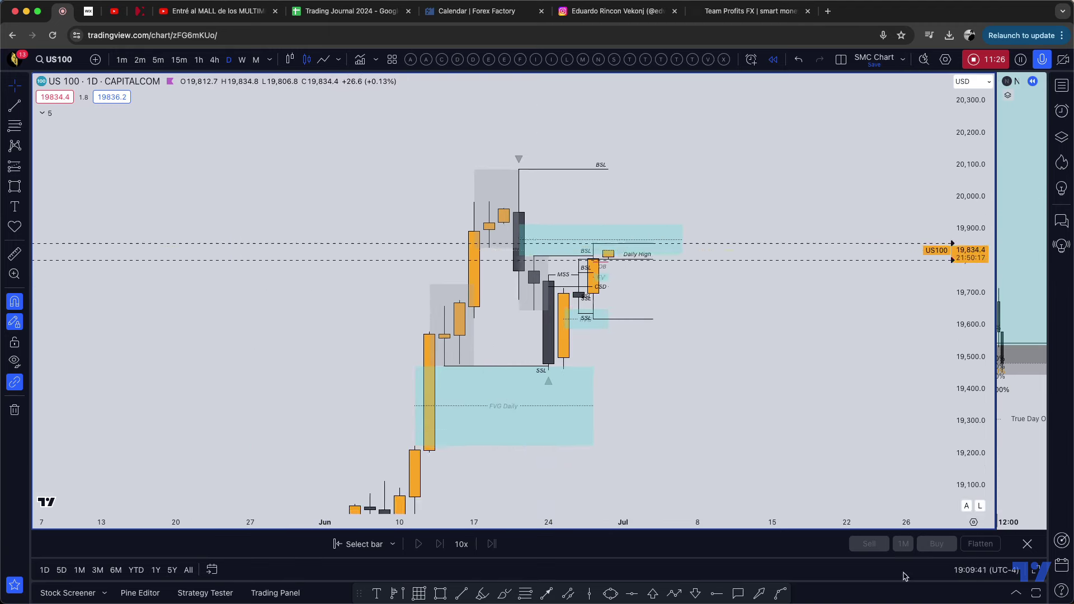
pyautogui.scroll(-3, 694, 438)
pyautogui.scroll(-2, 752, 455)
pyautogui.moveTo(820, 441); pyautogui.dragTo(850, 311)
pyautogui.scroll(-1, 850, 312)
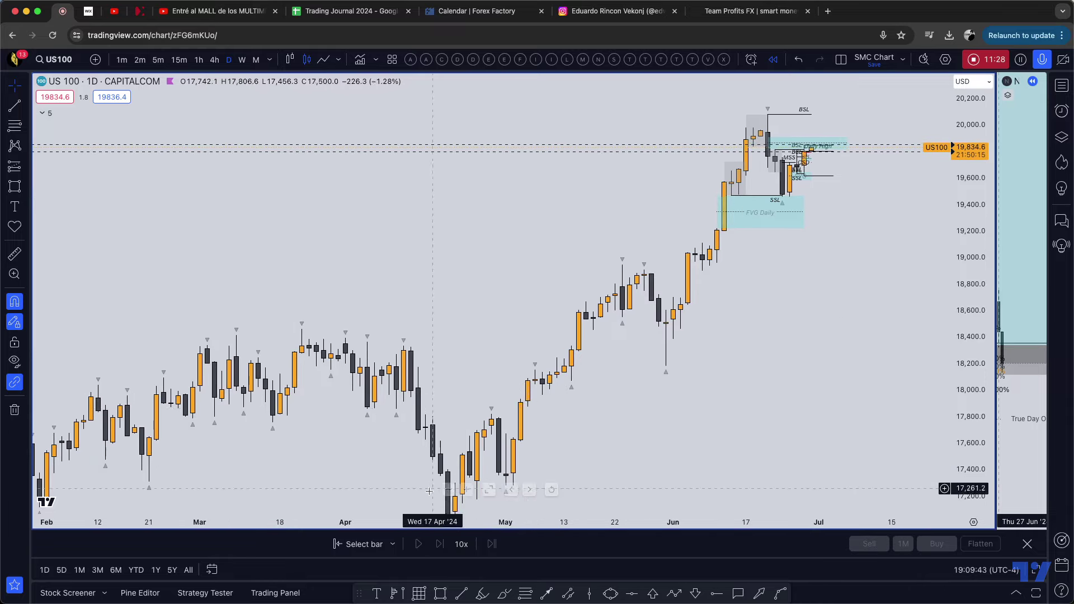
pyautogui.moveTo(870, 211); pyautogui.dragTo(810, 298)
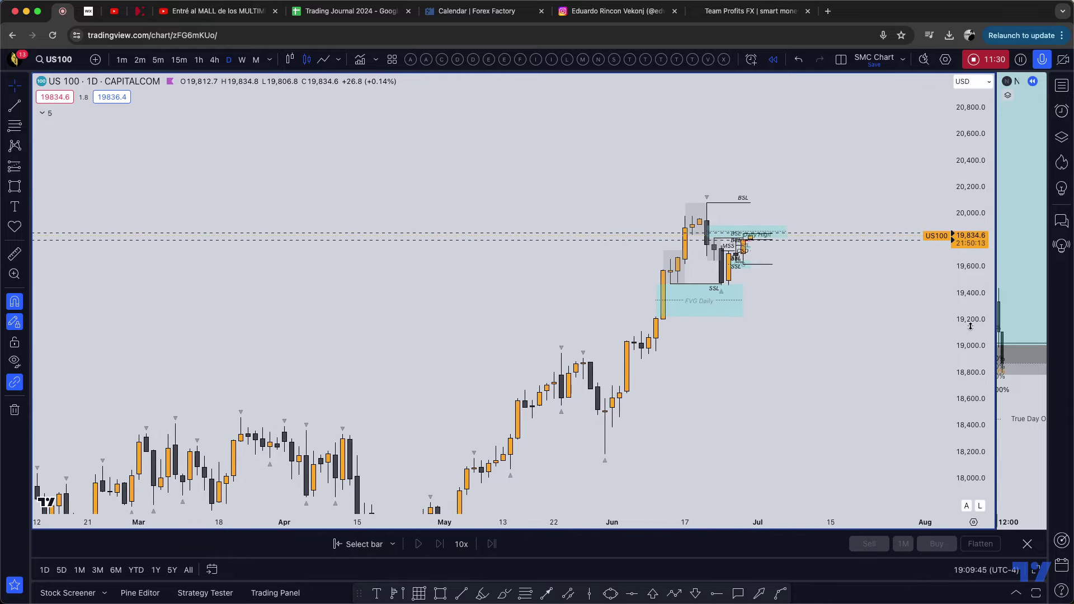
pyautogui.moveTo(969, 327); pyautogui.dragTo(945, 143)
pyautogui.scroll(1, 874, 178)
pyautogui.moveTo(874, 178); pyautogui.dragTo(671, 347)
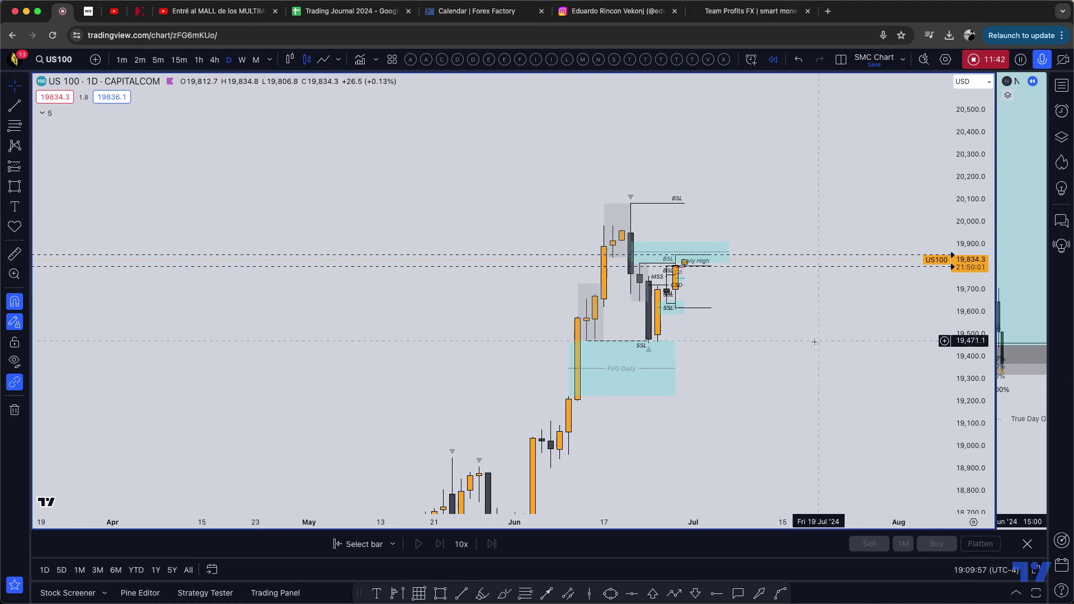
pyautogui.scroll(3, 696, 309)
# - Switch the US 100 chart to the 1-hour timeframe, showing the 27 June long position between its stop and the 20,086.1 BSL target
pyautogui.click(214, 60)
pyautogui.click(199, 59)
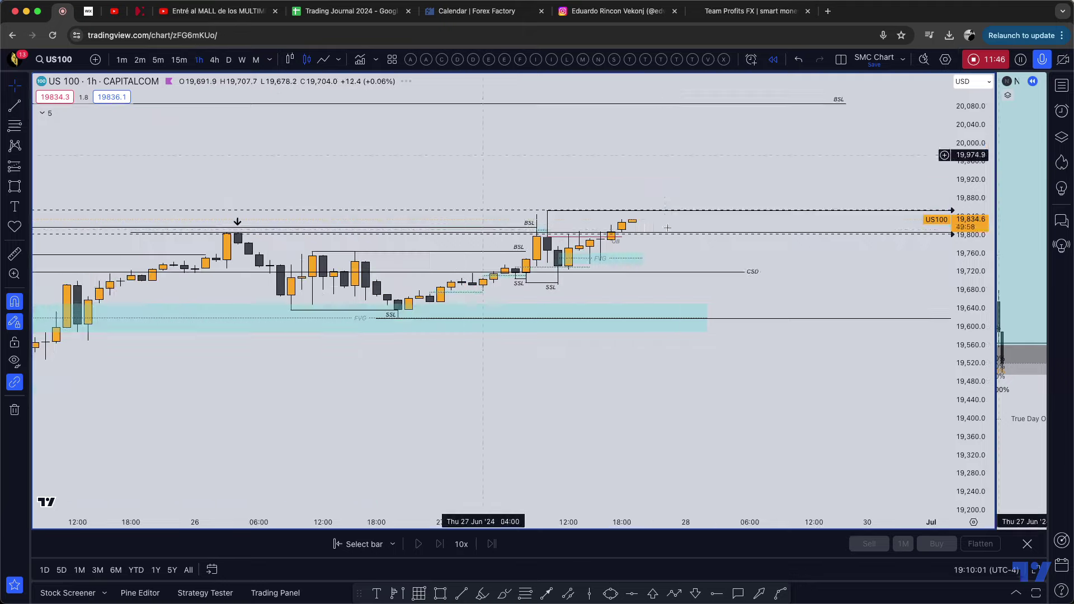
pyautogui.scroll(5, 841, 383)
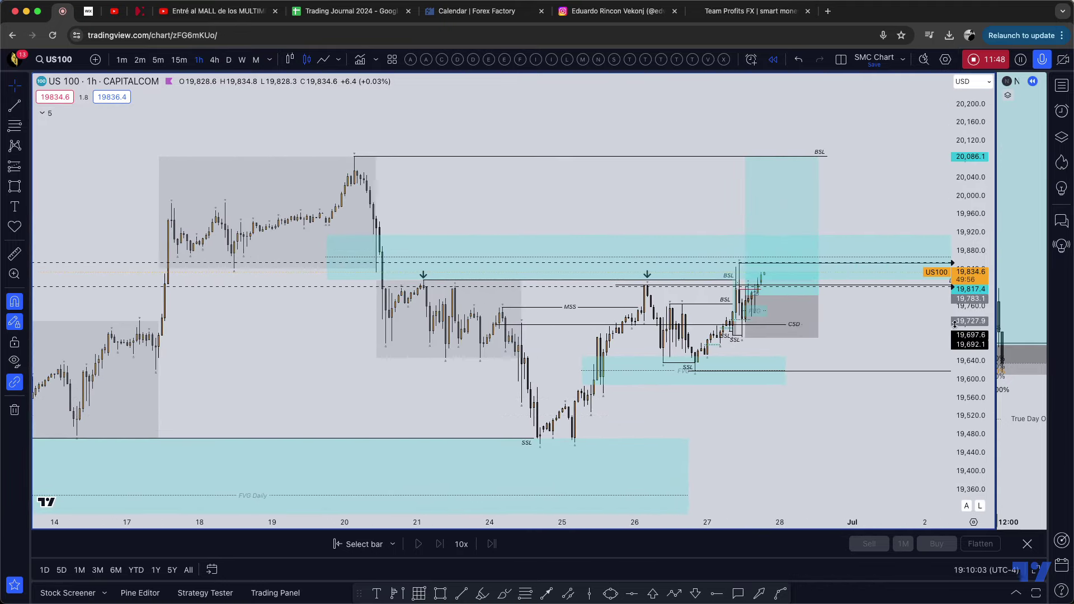
pyautogui.moveTo(758, 146); pyautogui.dragTo(856, 175)
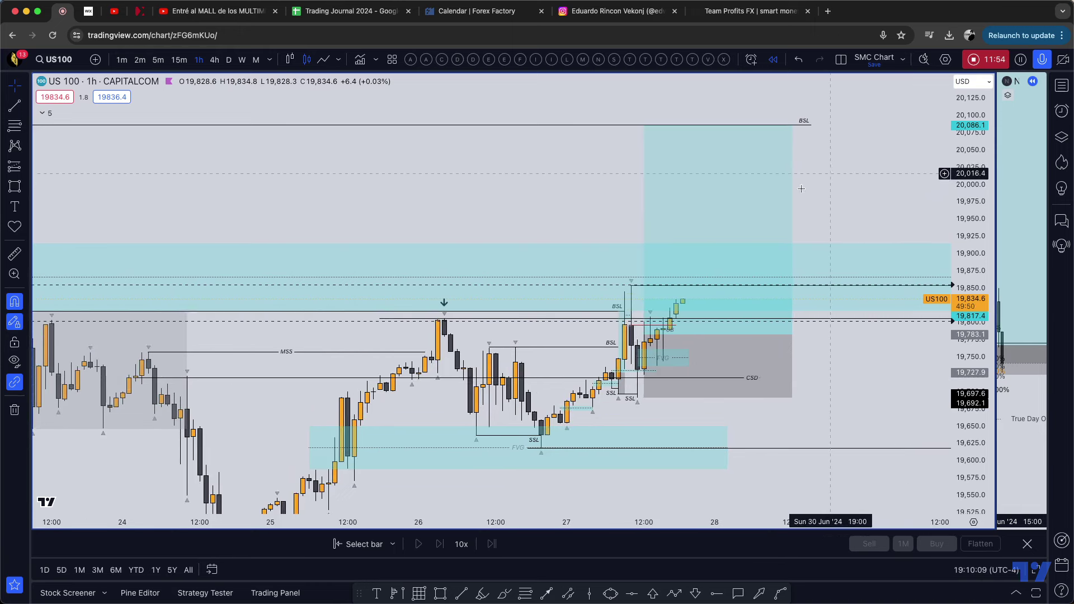
pyautogui.scroll(-1, 851, 176)
pyautogui.scroll(-1, 851, 177)
pyautogui.scroll(-2, 851, 176)
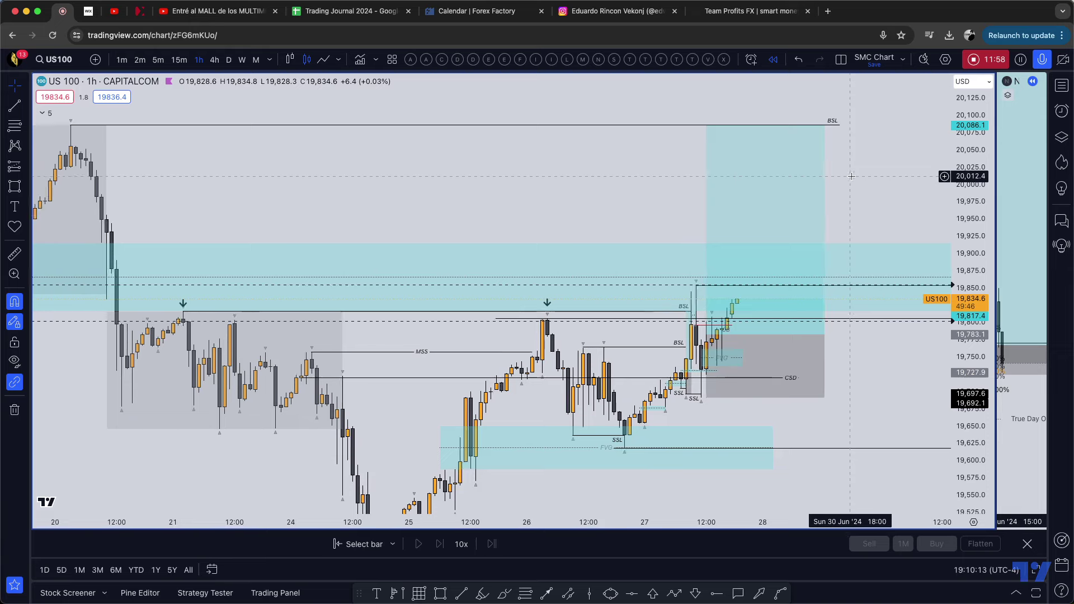
pyautogui.moveTo(863, 193); pyautogui.dragTo(905, 191)
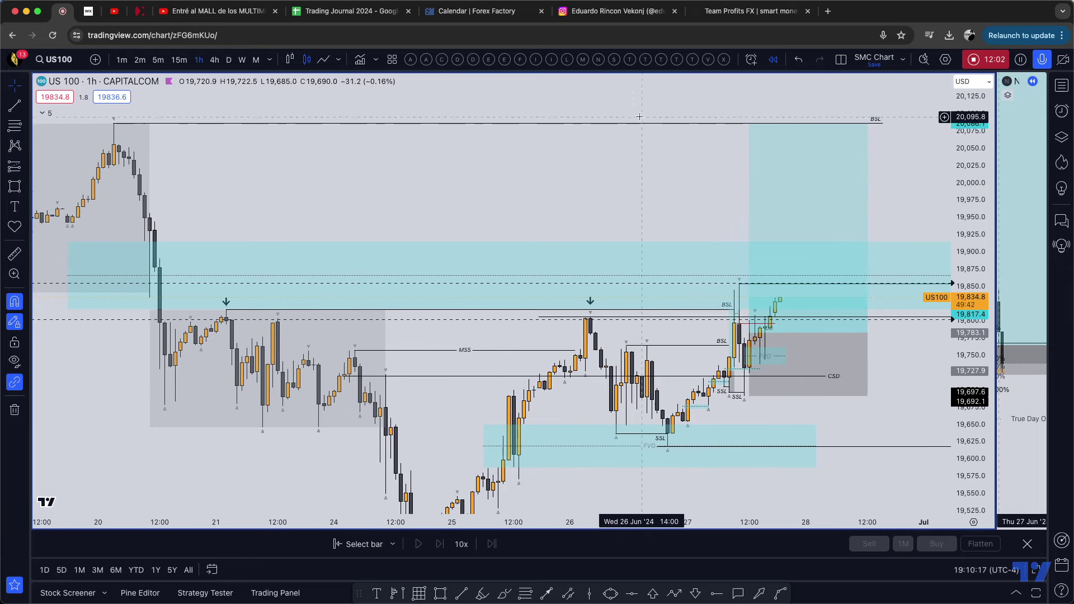